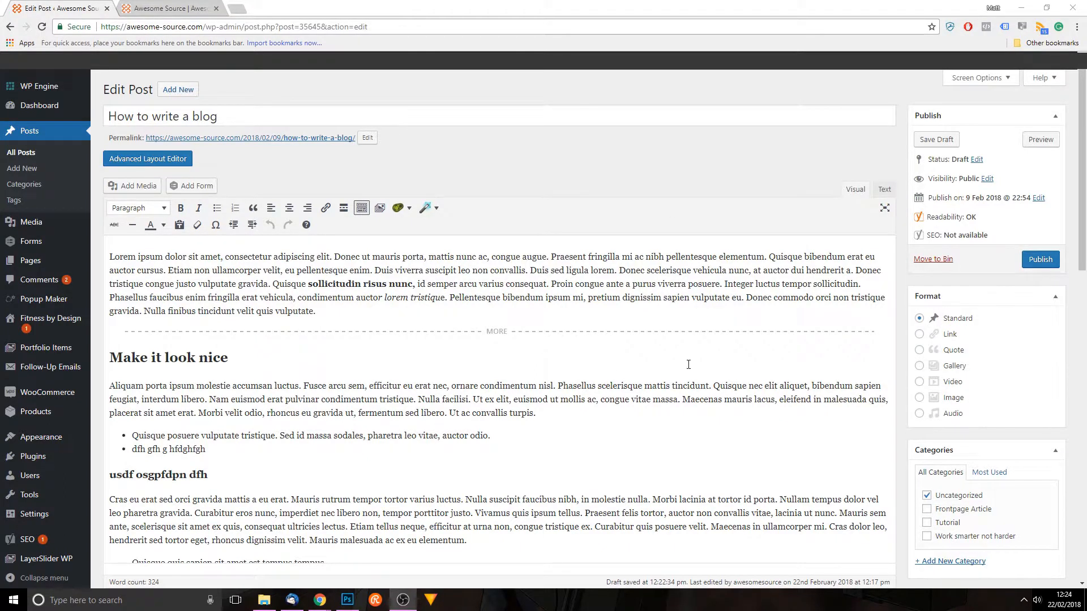
# Look over the draft post "How to write a blog" and the featured images of the existing posts on the site's blog page.
pyautogui.scroll(-4, 689, 364)
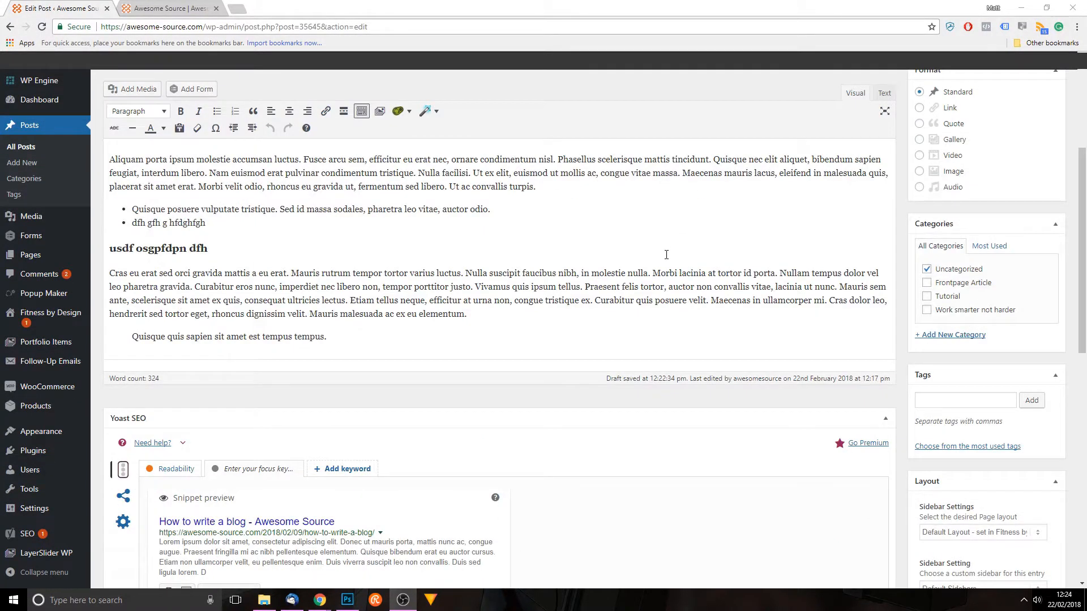
pyautogui.scroll(4, 666, 254)
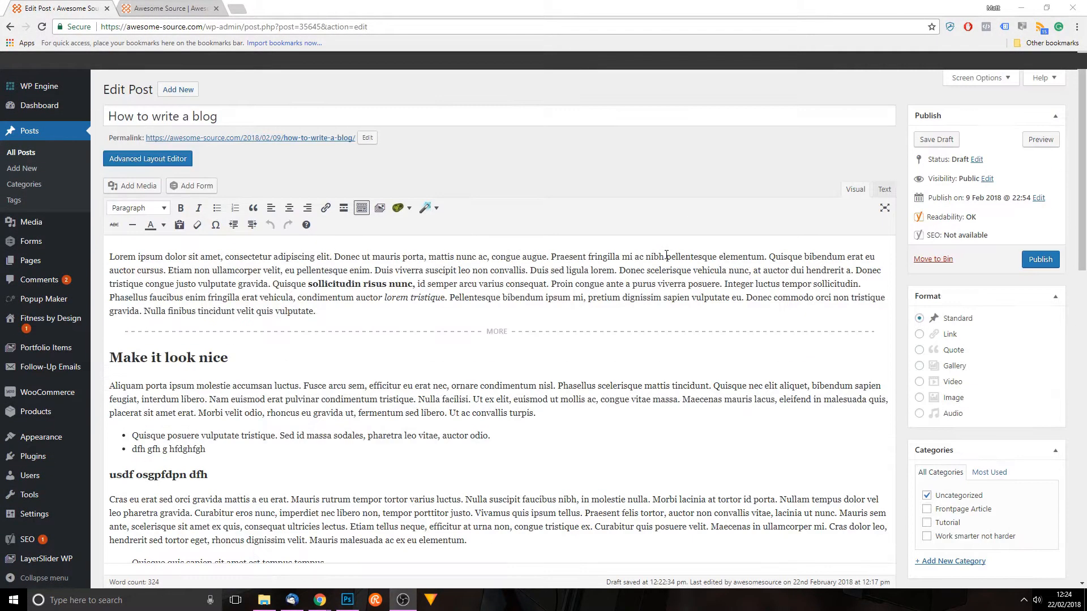
pyautogui.click(166, 8)
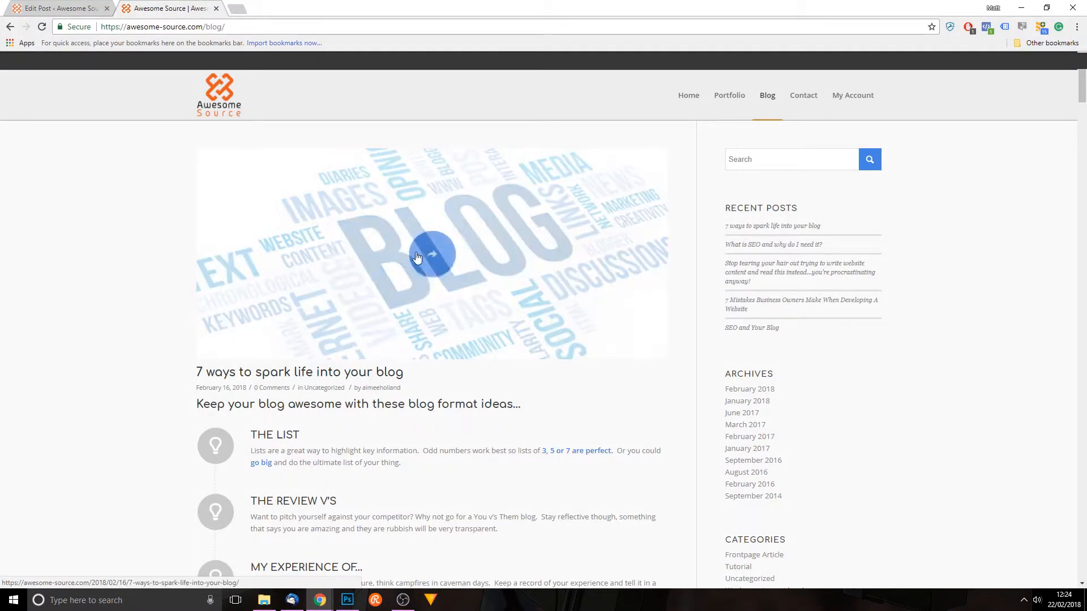
pyautogui.scroll(-15, 422, 229)
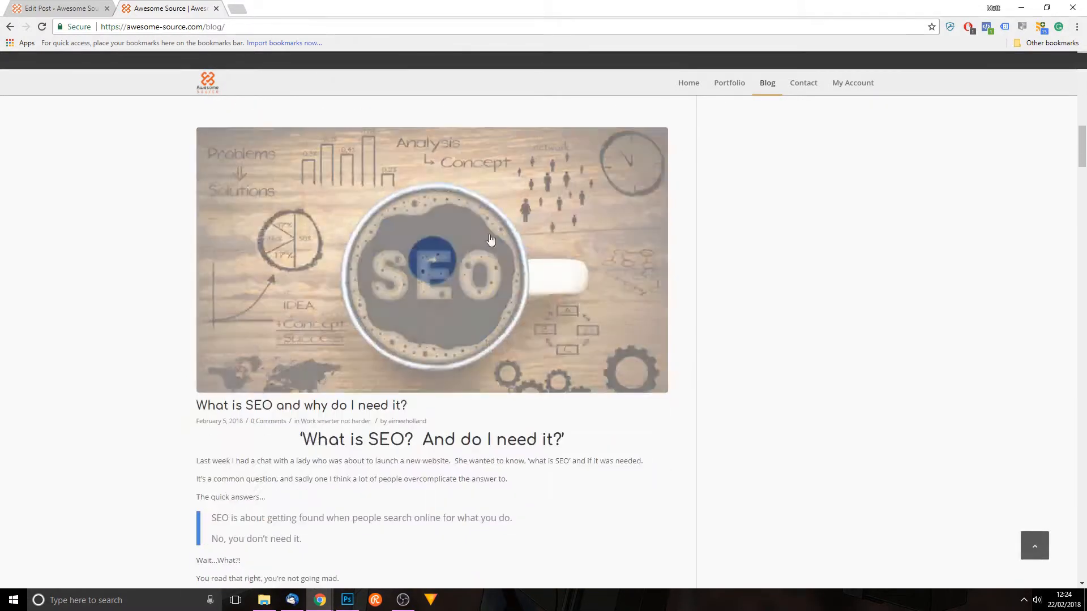
pyautogui.scroll(-7, 490, 240)
pyautogui.scroll(15, 512, 317)
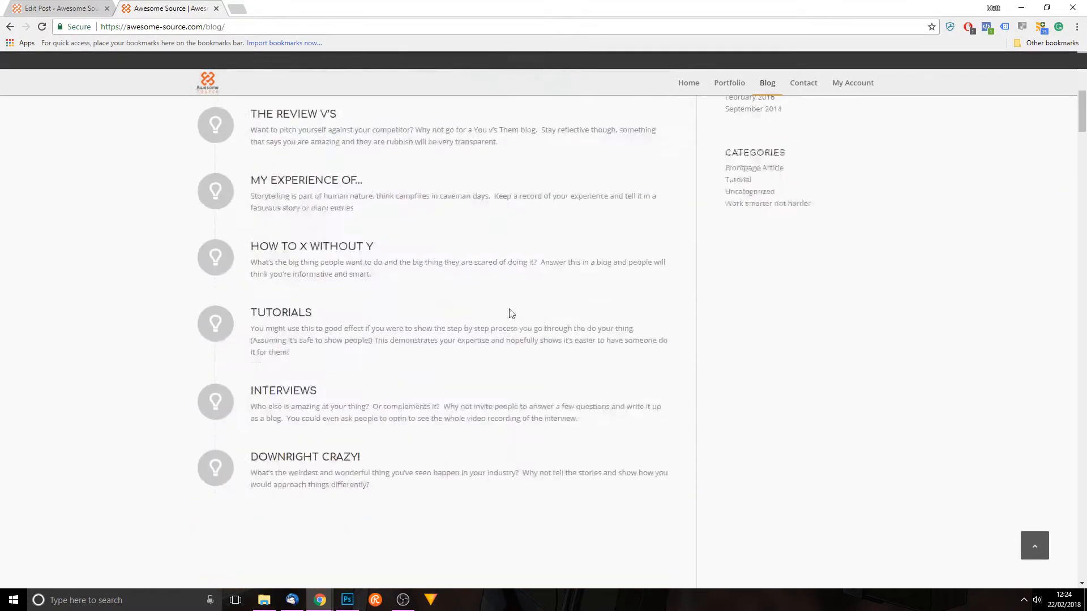
pyautogui.scroll(5, 512, 313)
# Return to editing the "How to write a blog" post and remove its current featured image.
pyautogui.click(62, 8)
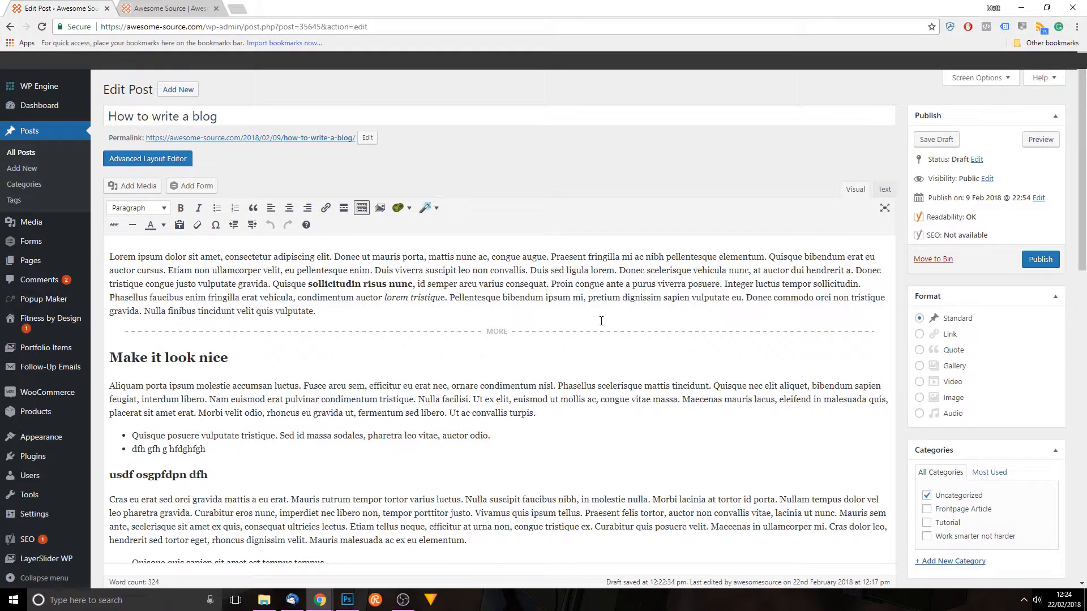
pyautogui.scroll(-10, 1012, 254)
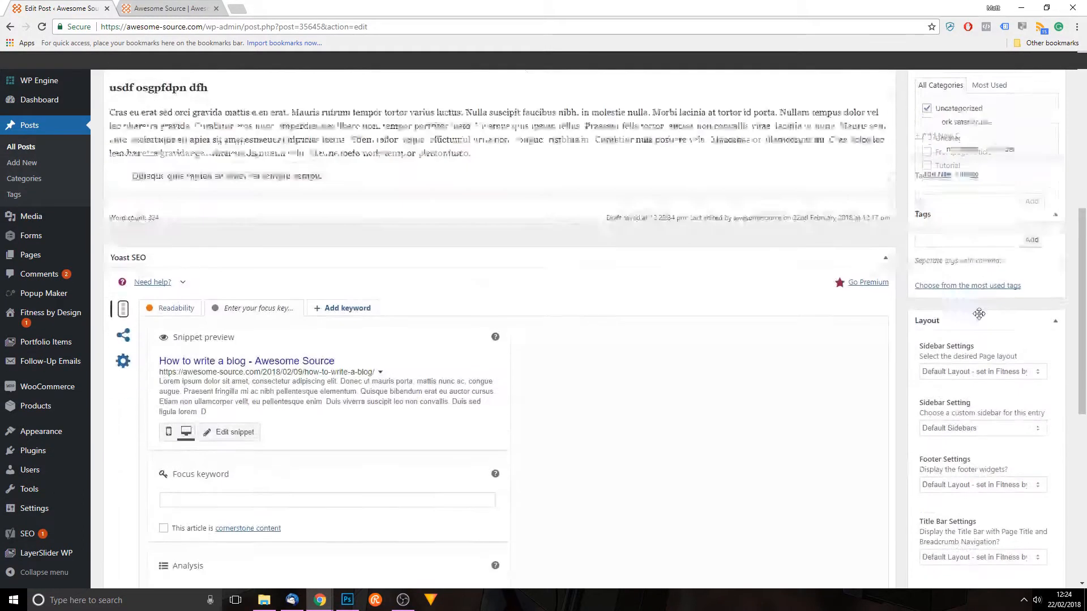
pyautogui.scroll(-4, 968, 308)
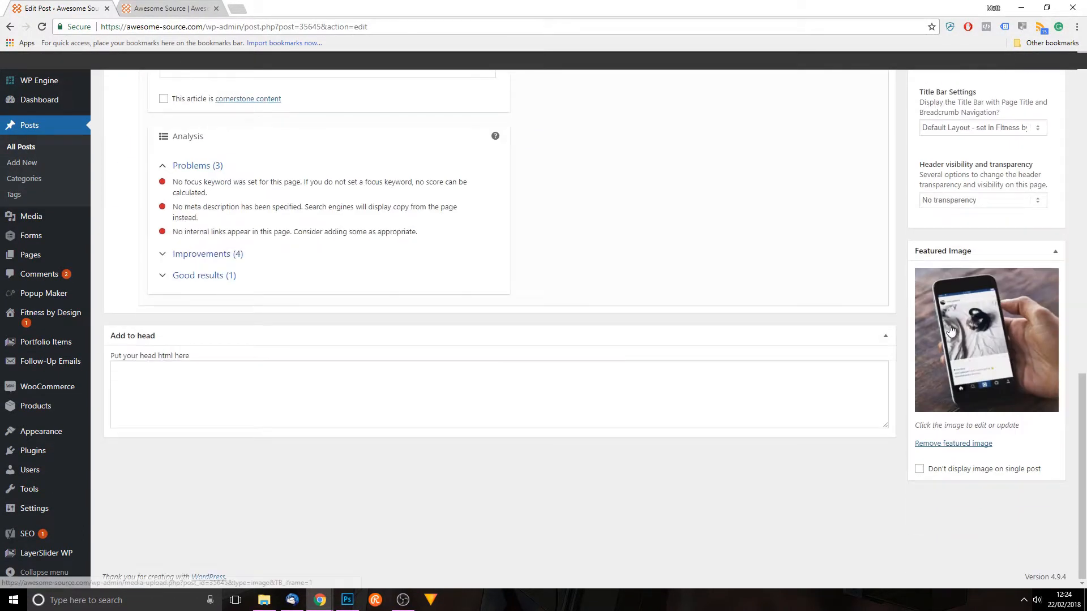
pyautogui.click(965, 445)
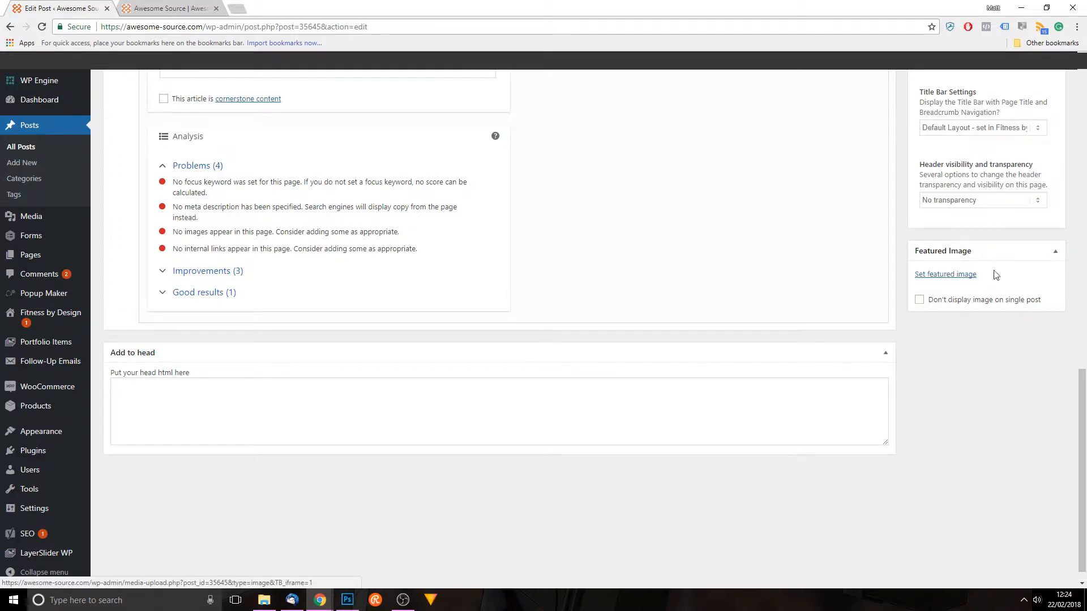
# Move the Featured Image box up so it sits directly below the Publish box.
pyautogui.scroll(1, 958, 340)
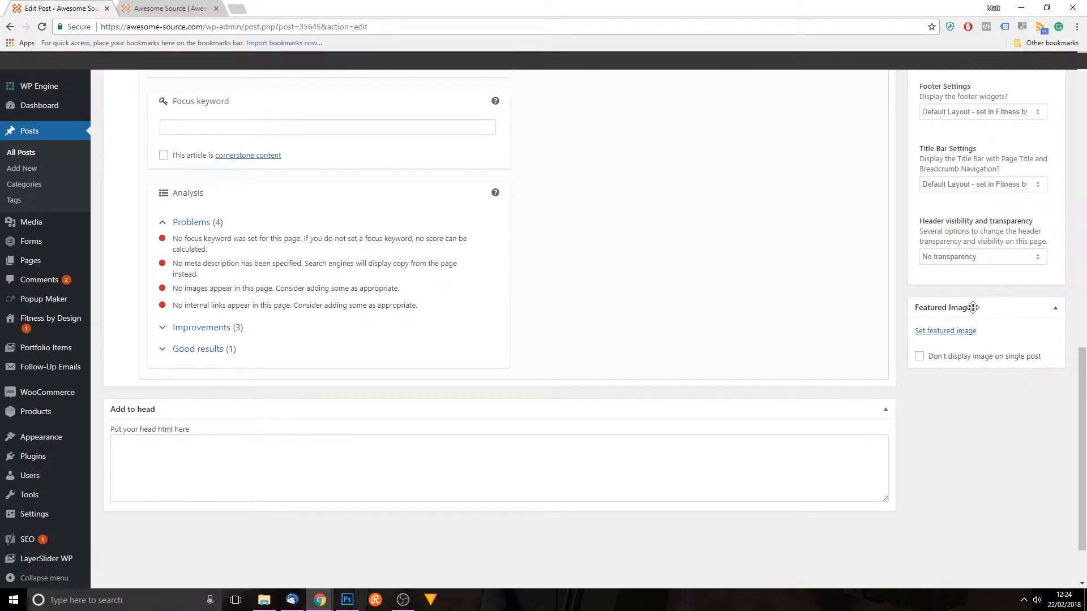
pyautogui.moveTo(972, 308); pyautogui.dragTo(972, 267)
pyautogui.scroll(1, 955, 337)
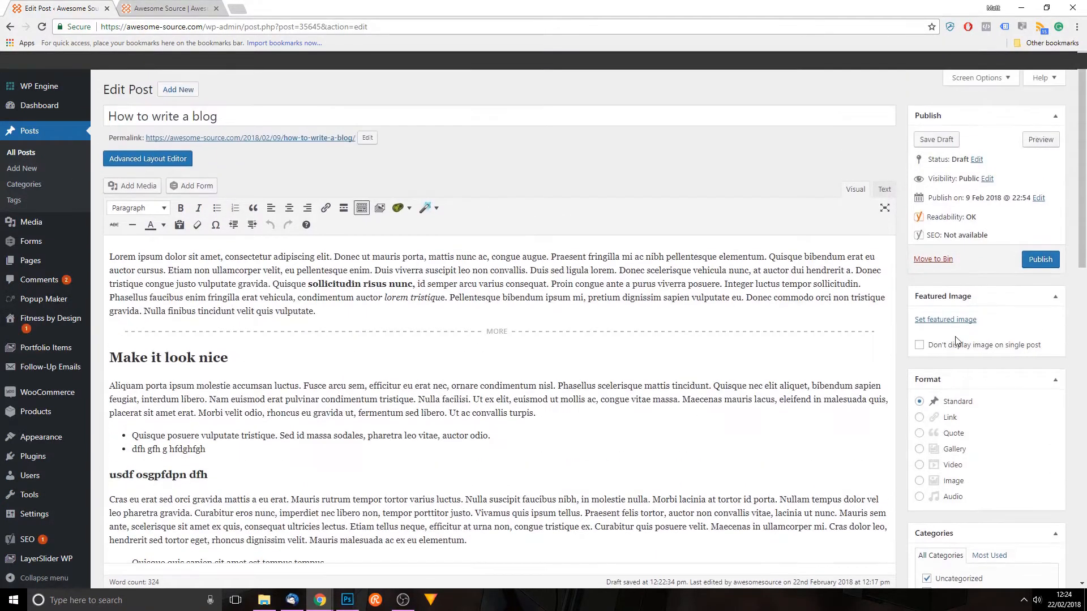
# Set phone-690091_1280.jpg from the media library as the post's featured image.
pyautogui.click(949, 320)
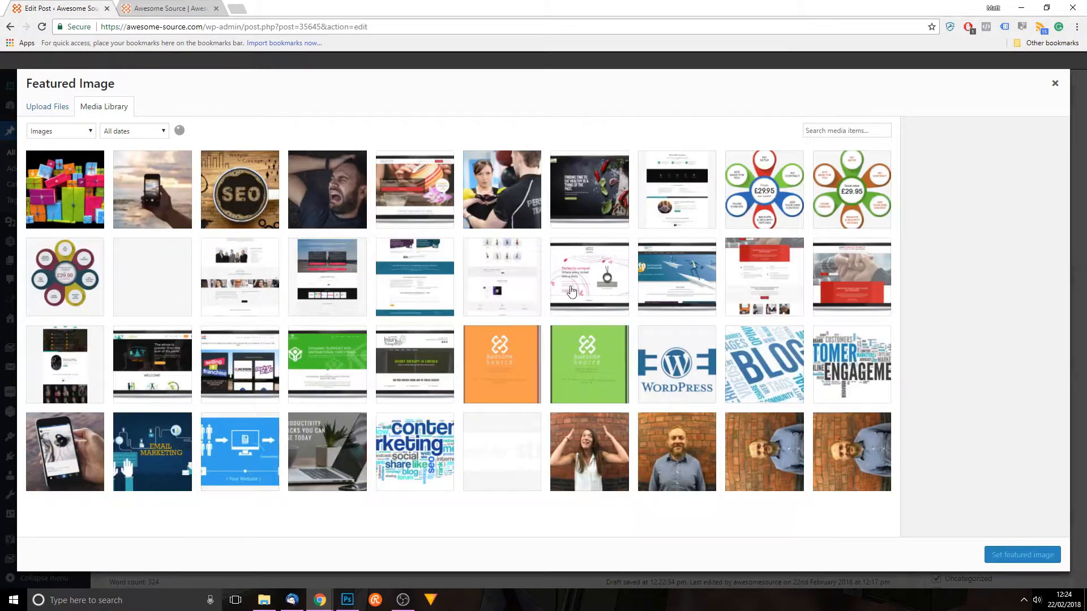
pyautogui.click(152, 189)
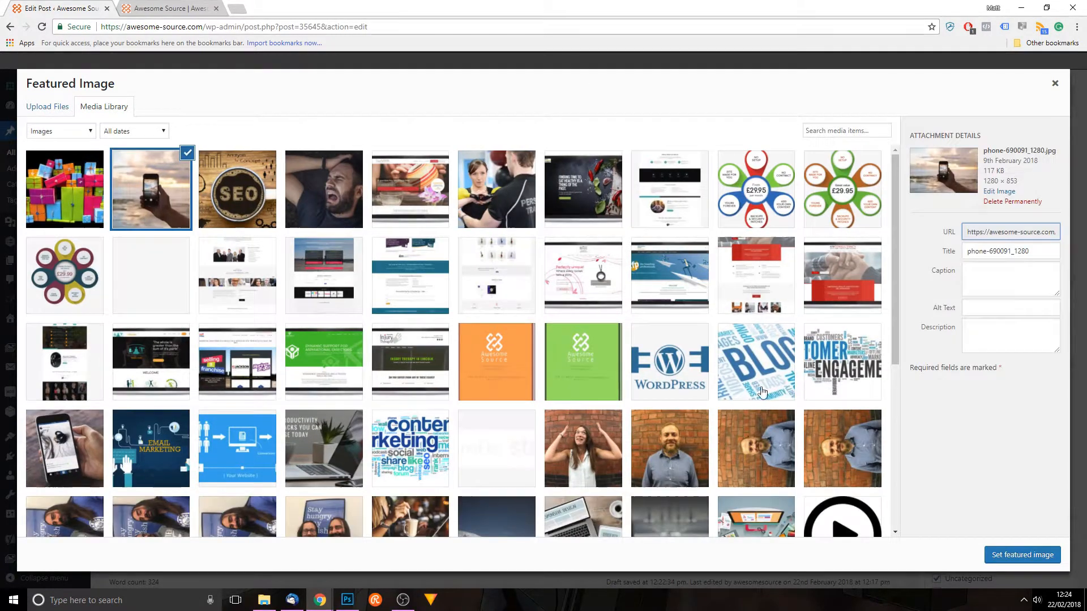
pyautogui.click(43, 107)
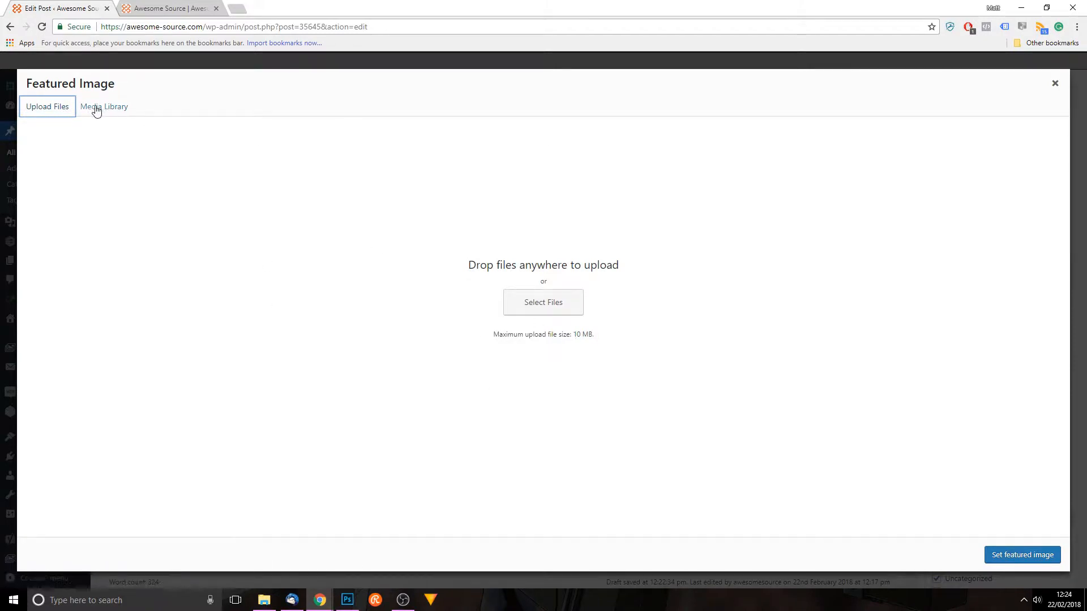
pyautogui.click(96, 110)
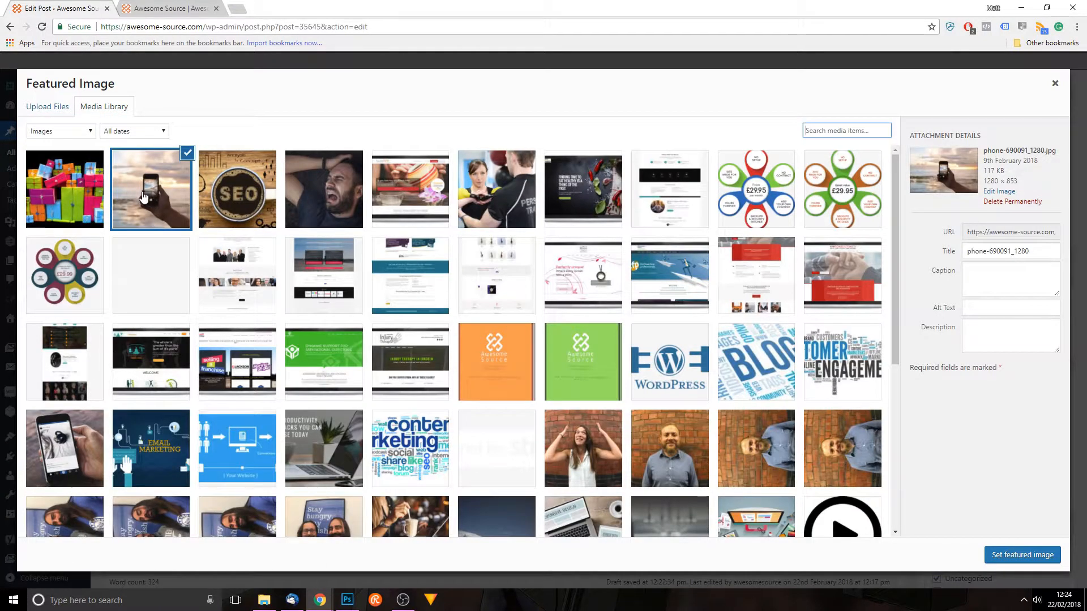
pyautogui.click(161, 190)
pyautogui.click(172, 184)
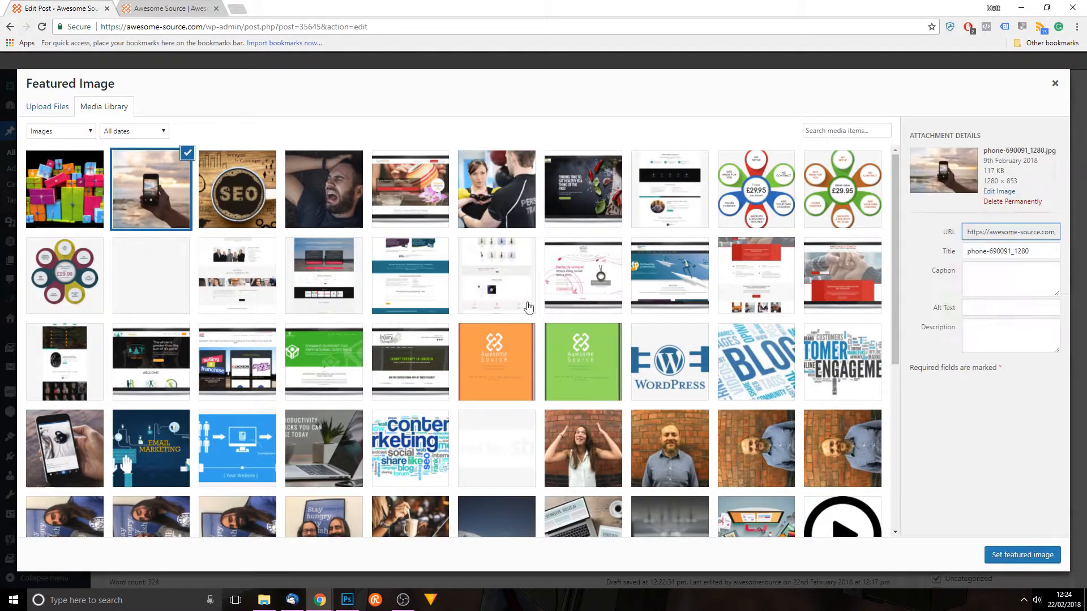
pyautogui.click(1018, 556)
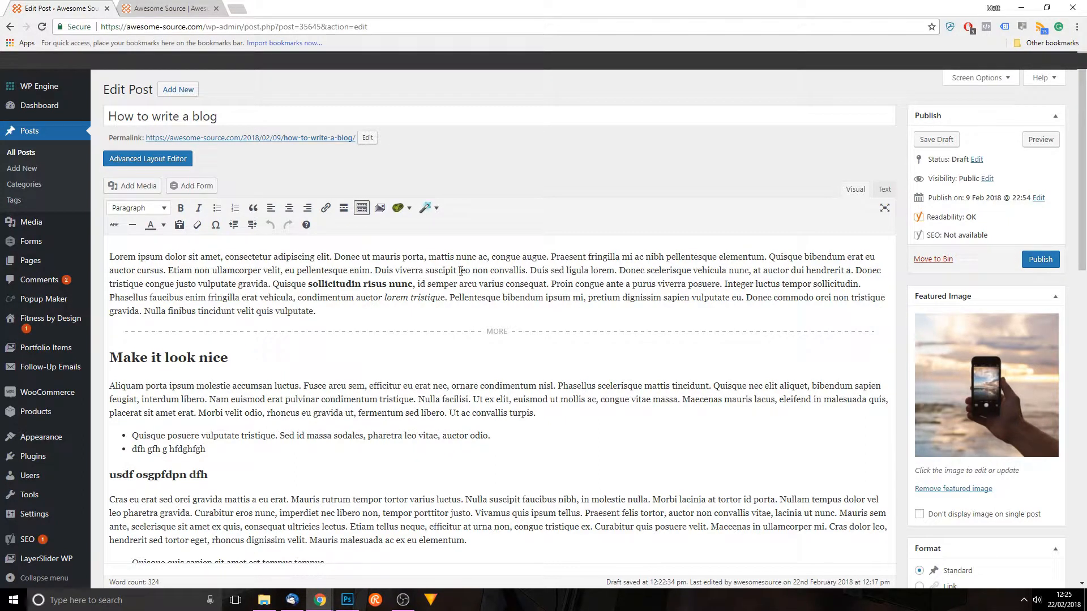
# Publish the post and check its entry on the reloaded blog page.
pyautogui.click(1039, 260)
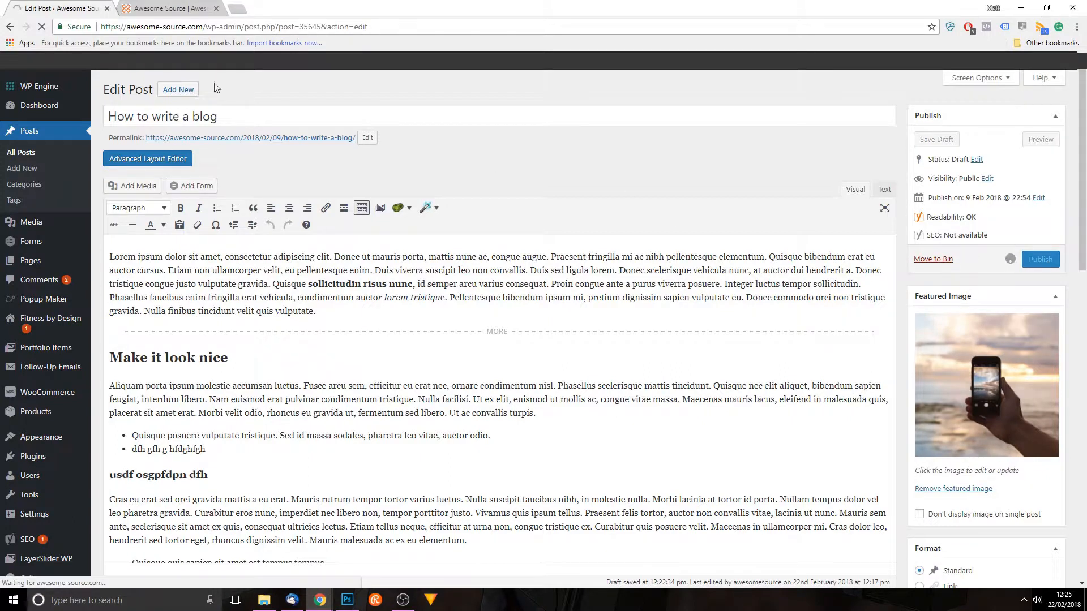
pyautogui.click(170, 8)
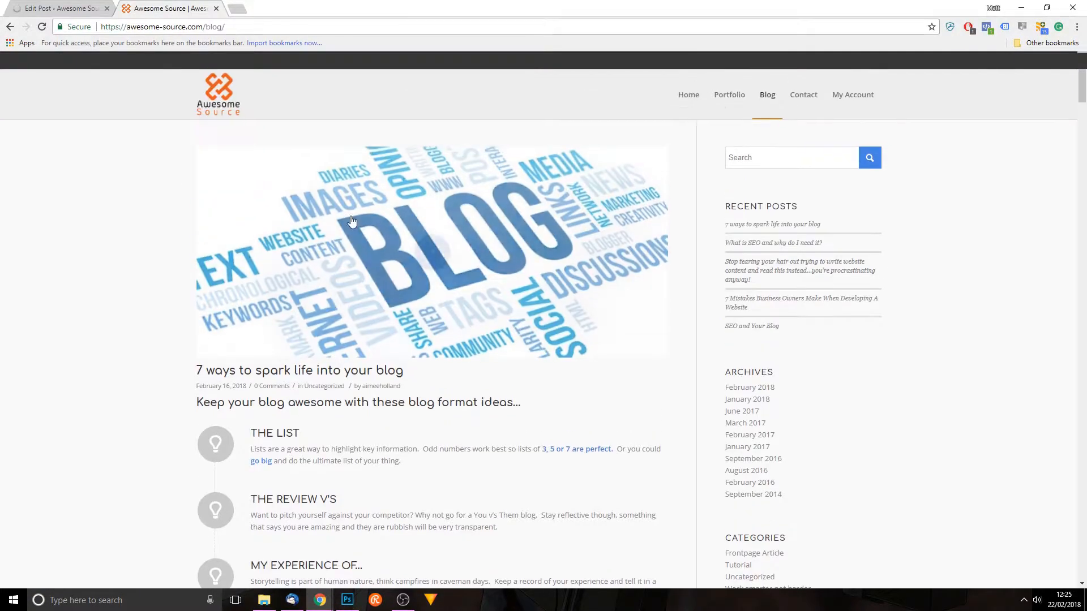
pyautogui.click(42, 27)
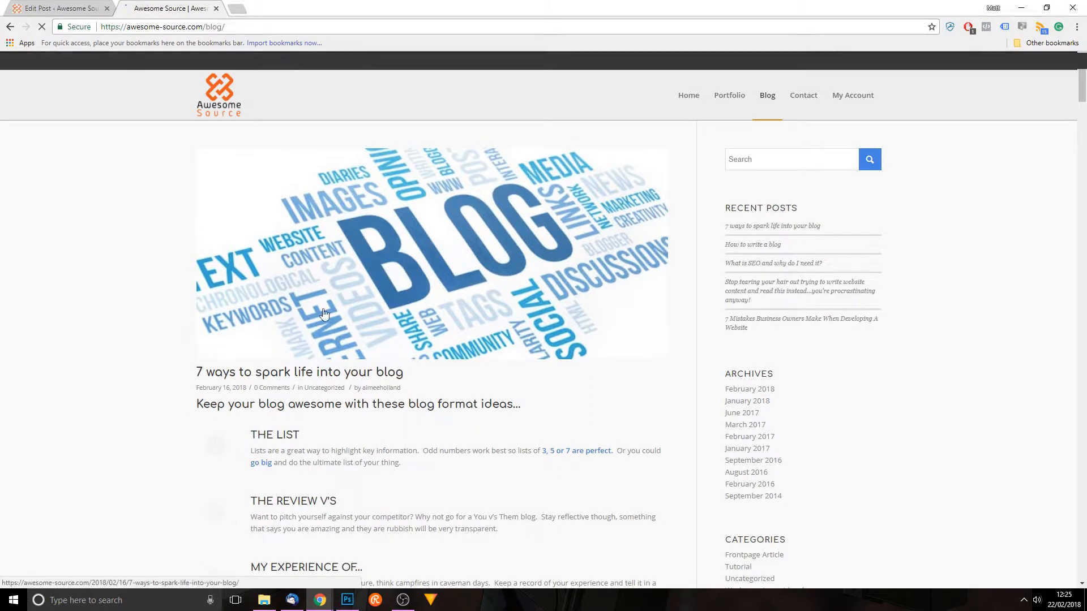
pyautogui.scroll(-12, 419, 255)
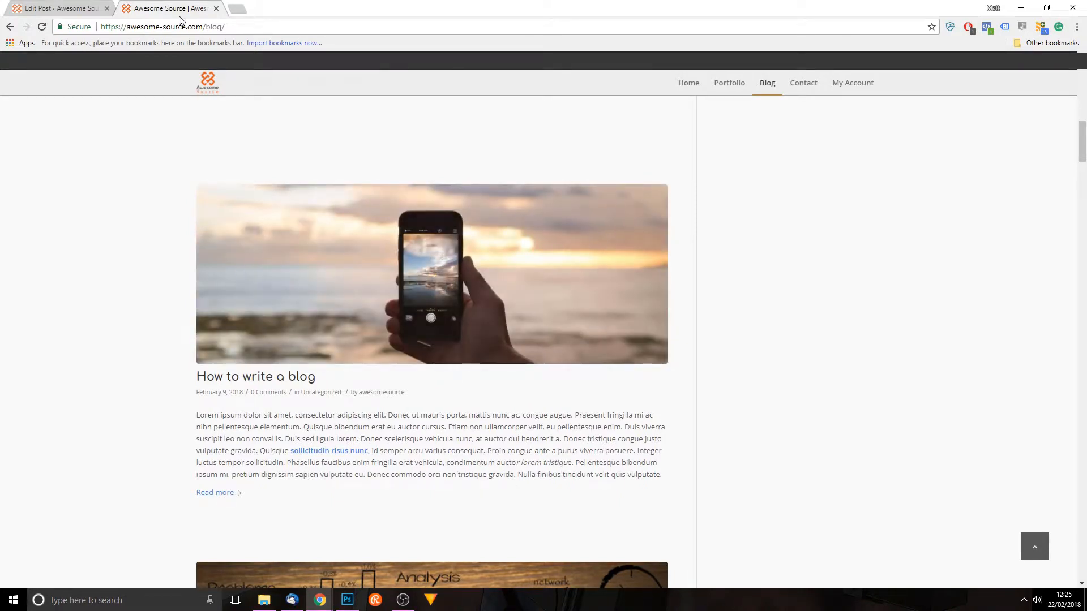
# Remove the post's featured image, update the post, and check its entry on the reloaded blog page.
pyautogui.click(57, 7)
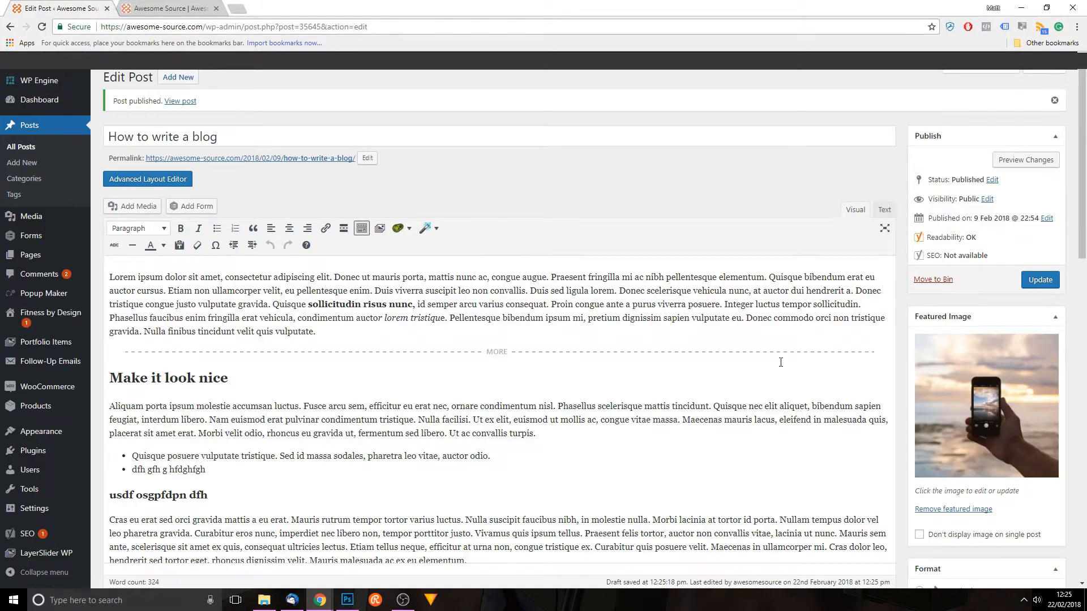
pyautogui.click(954, 509)
pyautogui.click(1041, 279)
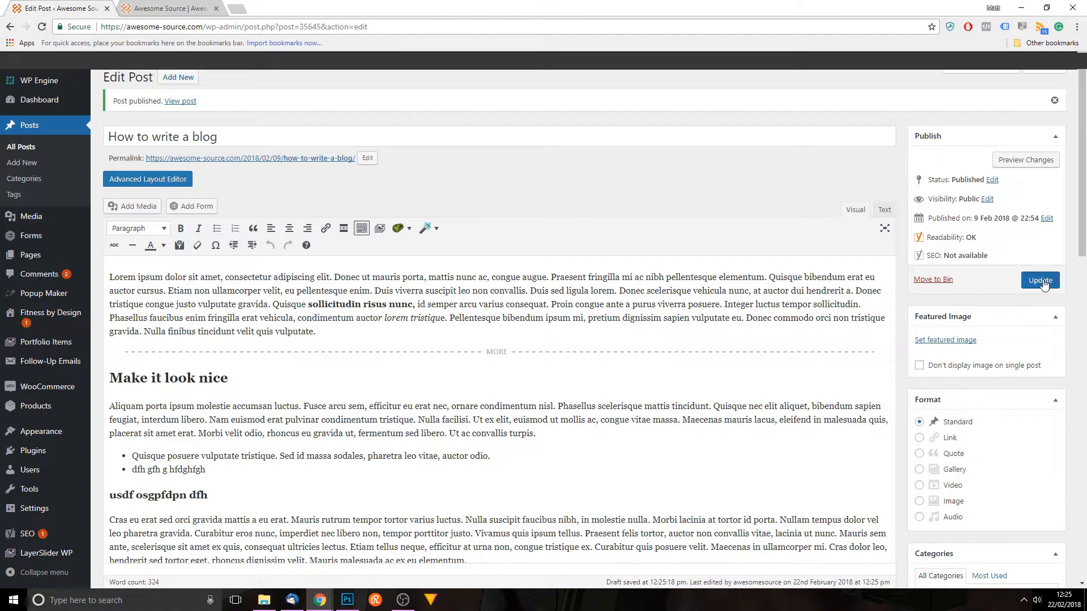
pyautogui.click(188, 9)
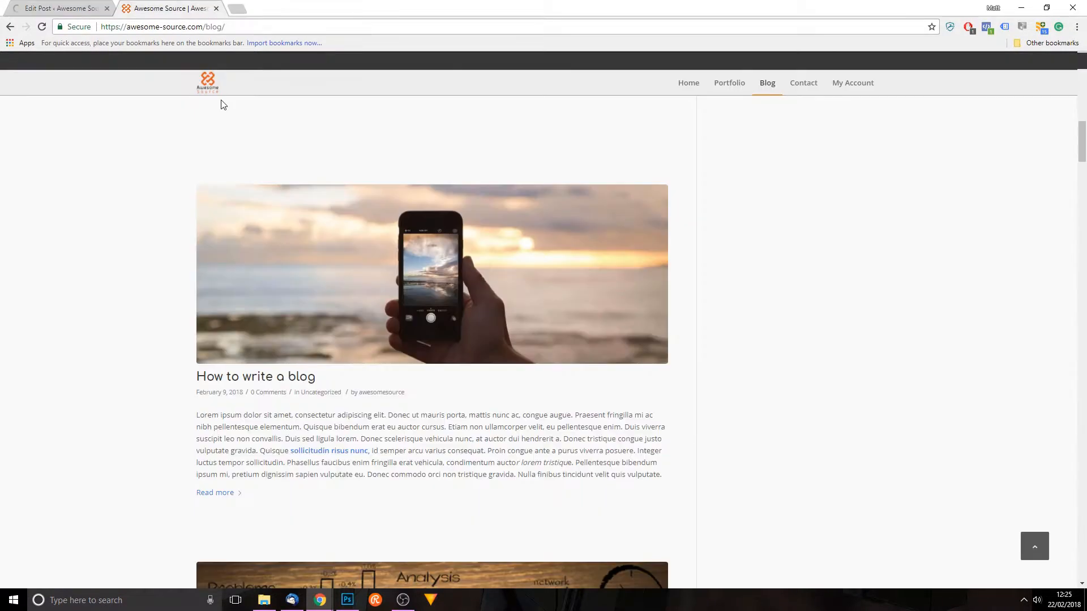
pyautogui.click(41, 26)
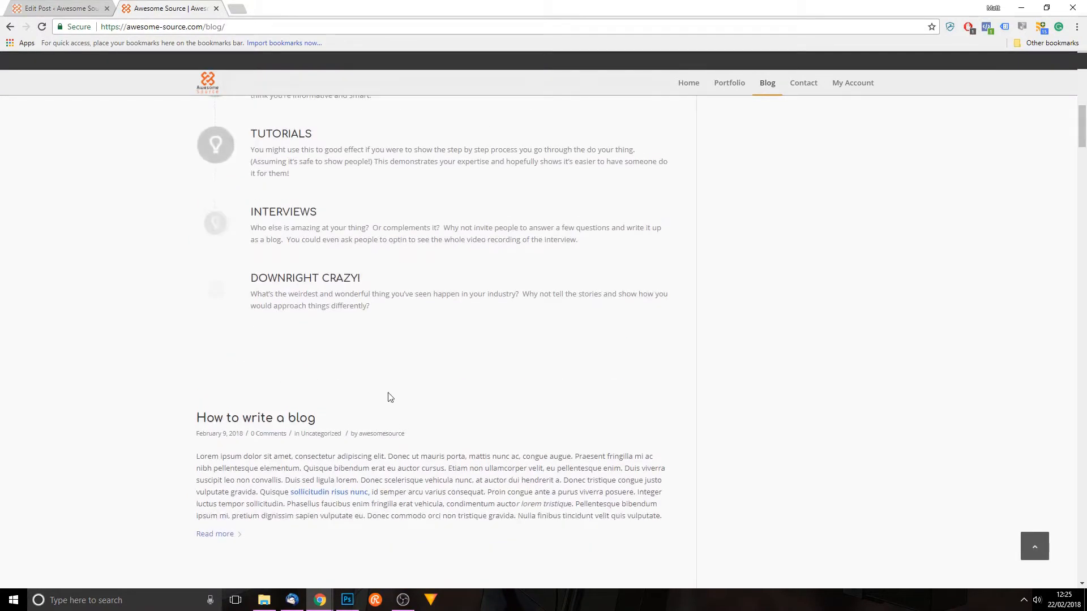
# Set phone-690091_1280.jpg as the post's featured image again, turn on "Don't display image on single post", and update the post.
pyautogui.click(56, 8)
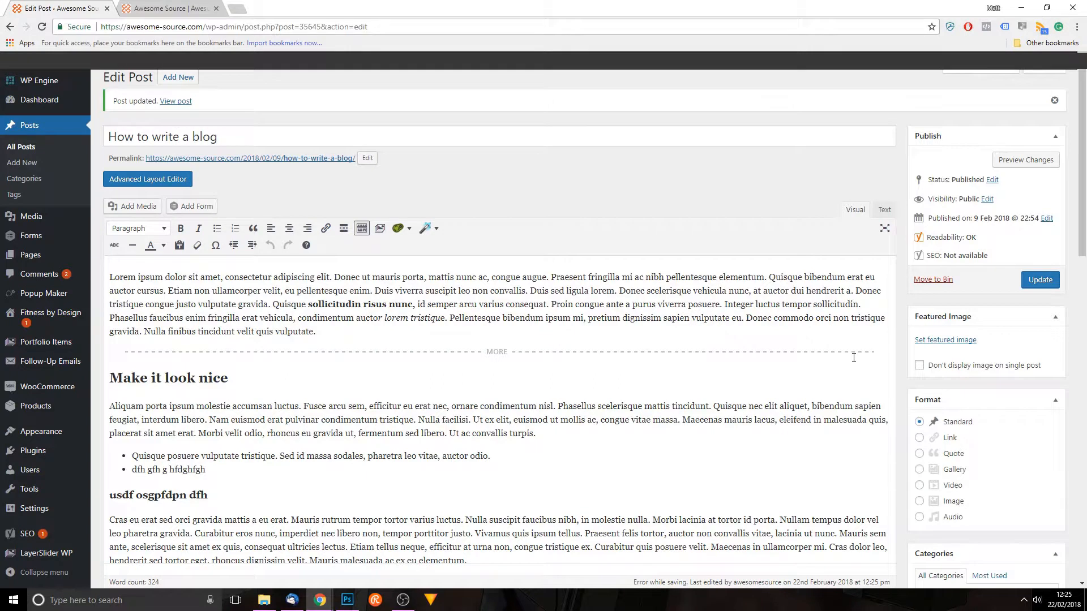
pyautogui.click(963, 339)
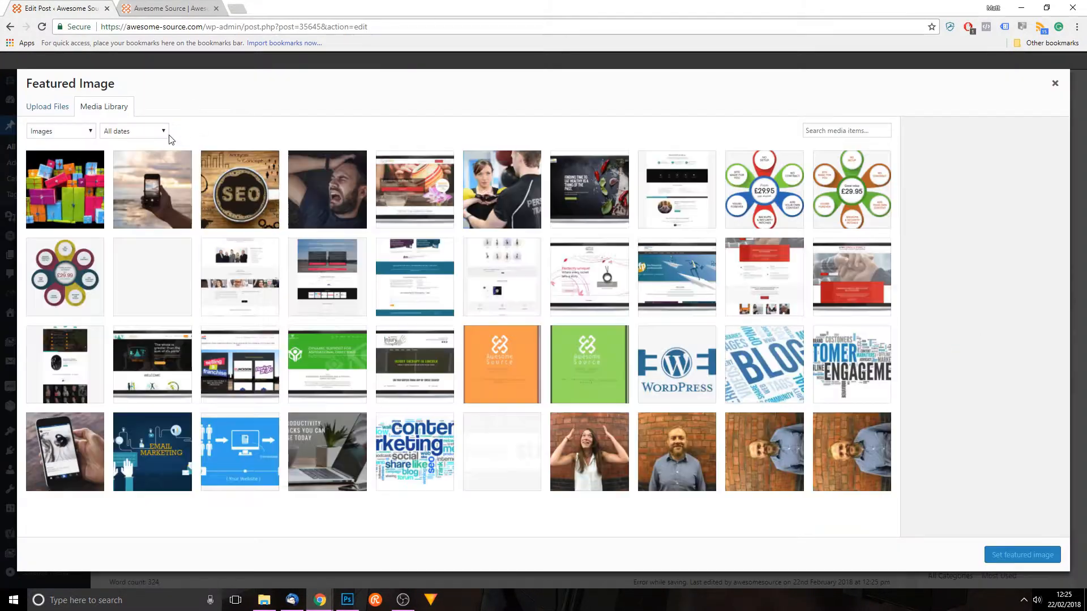
pyautogui.click(152, 189)
pyautogui.click(1005, 553)
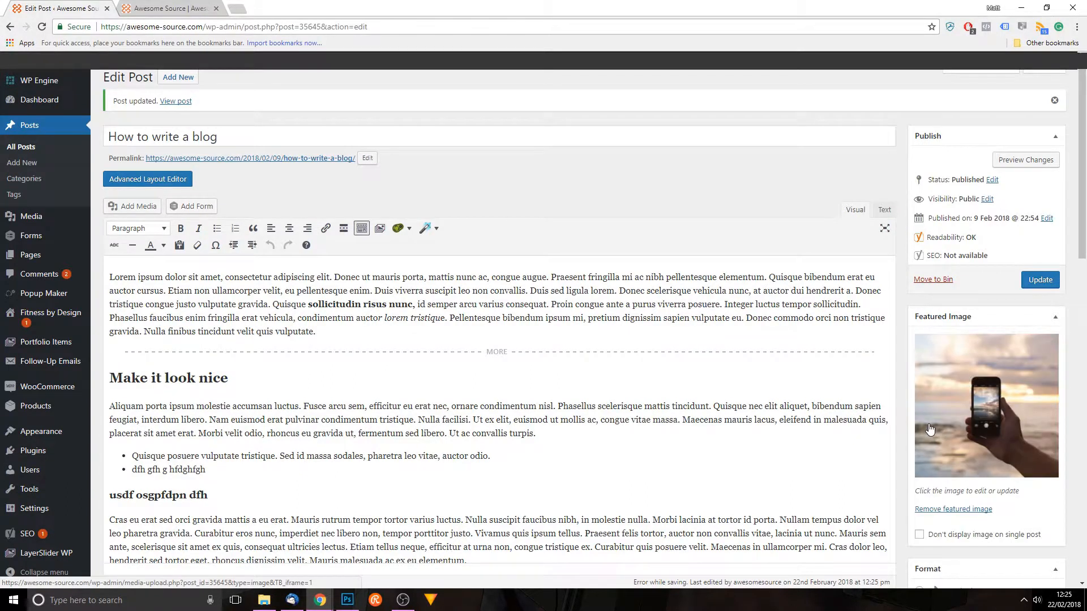
pyautogui.click(943, 541)
pyautogui.click(1042, 280)
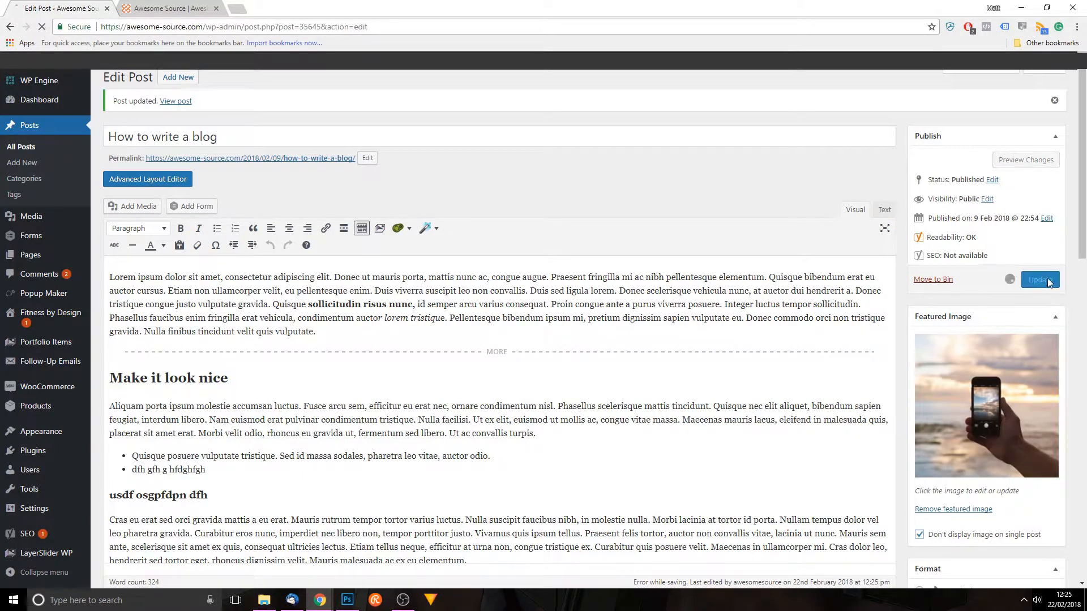
# Reload the blog page, find the "How to write a blog" entry, and open the post from its featured image to check the single-post view.
pyautogui.click(151, 17)
pyautogui.scroll(4, 437, 366)
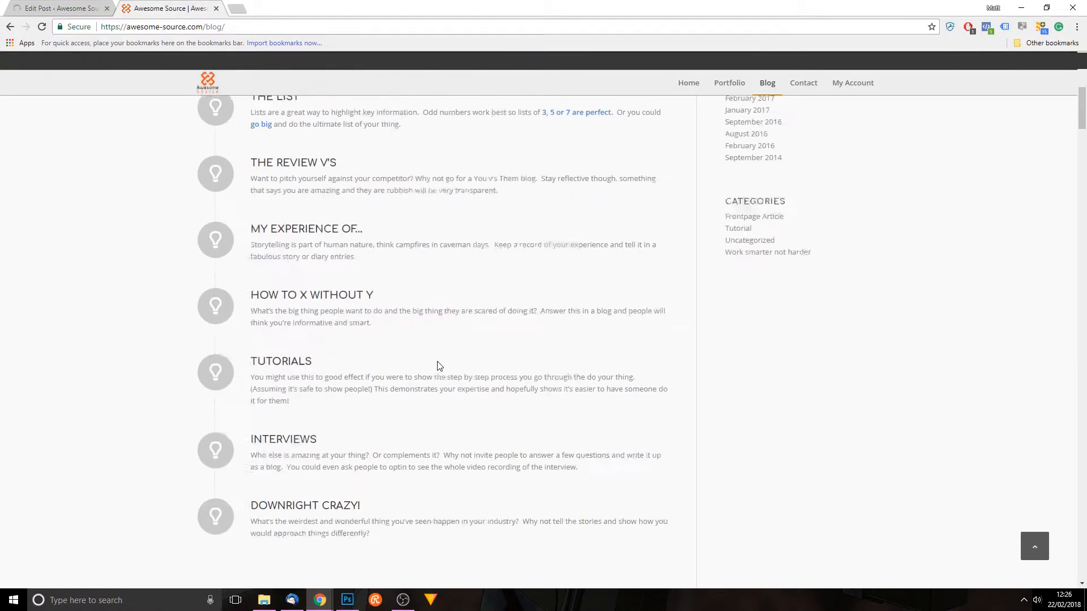
pyautogui.scroll(-7, 437, 366)
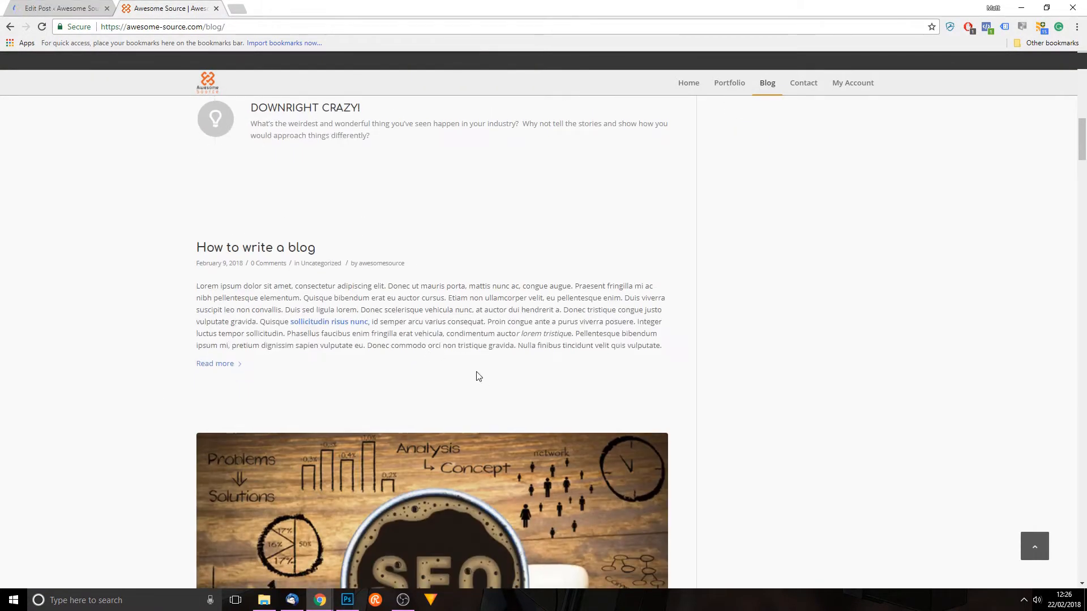
pyautogui.scroll(-4, 323, 234)
pyautogui.scroll(1, 426, 363)
pyautogui.scroll(4, 425, 362)
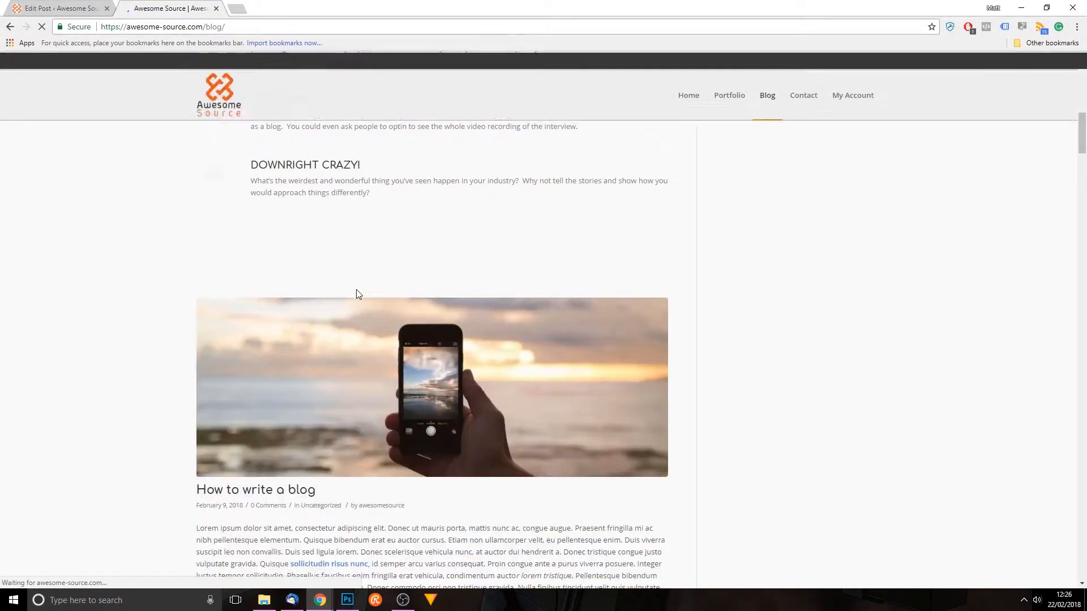
pyautogui.scroll(-1, 359, 295)
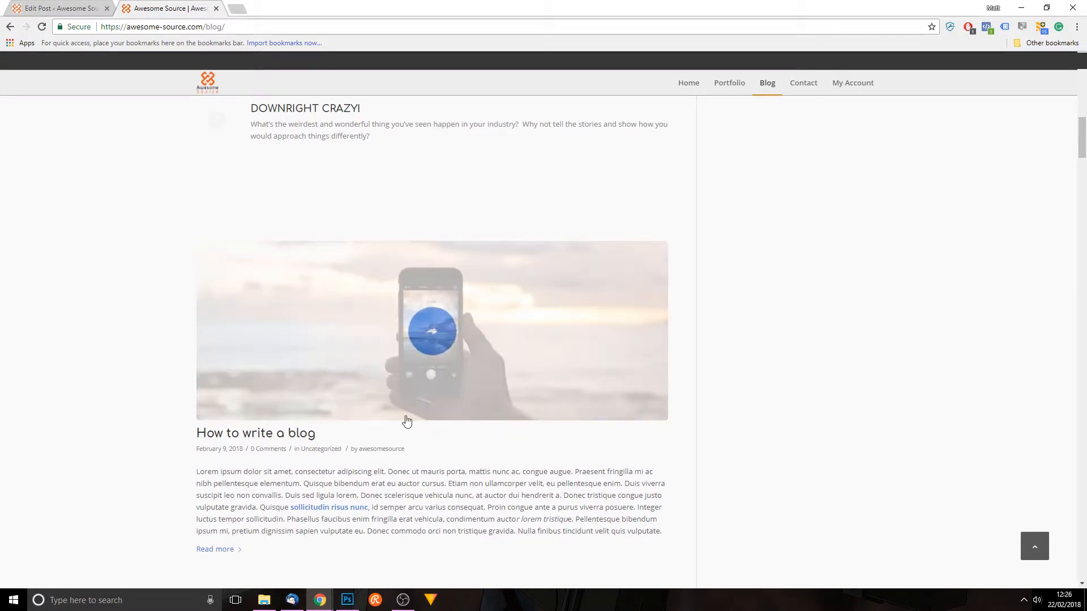
pyautogui.scroll(-2, 604, 236)
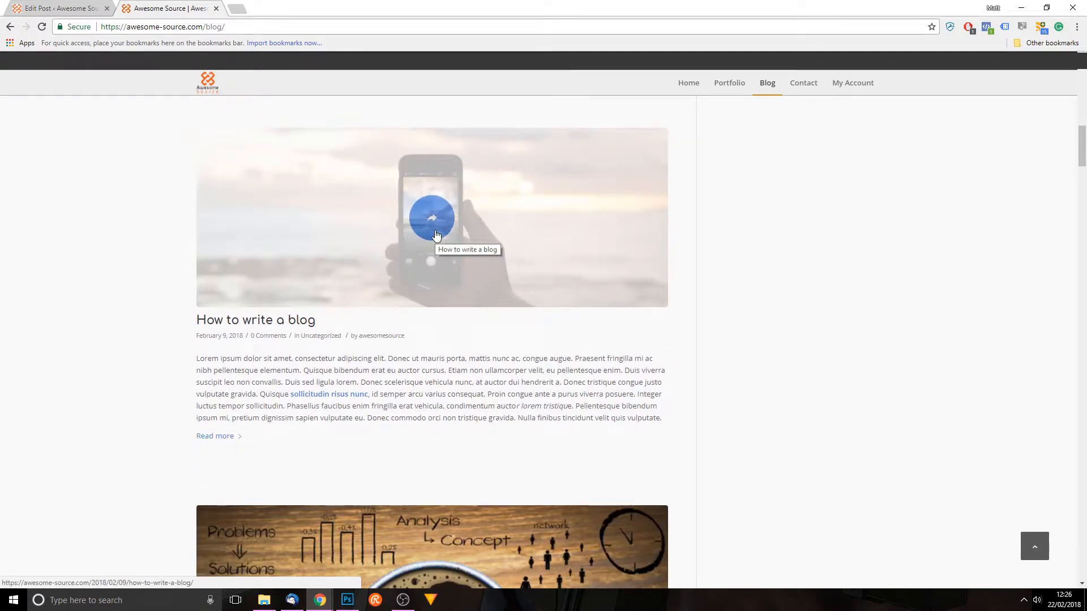
pyautogui.click(435, 234)
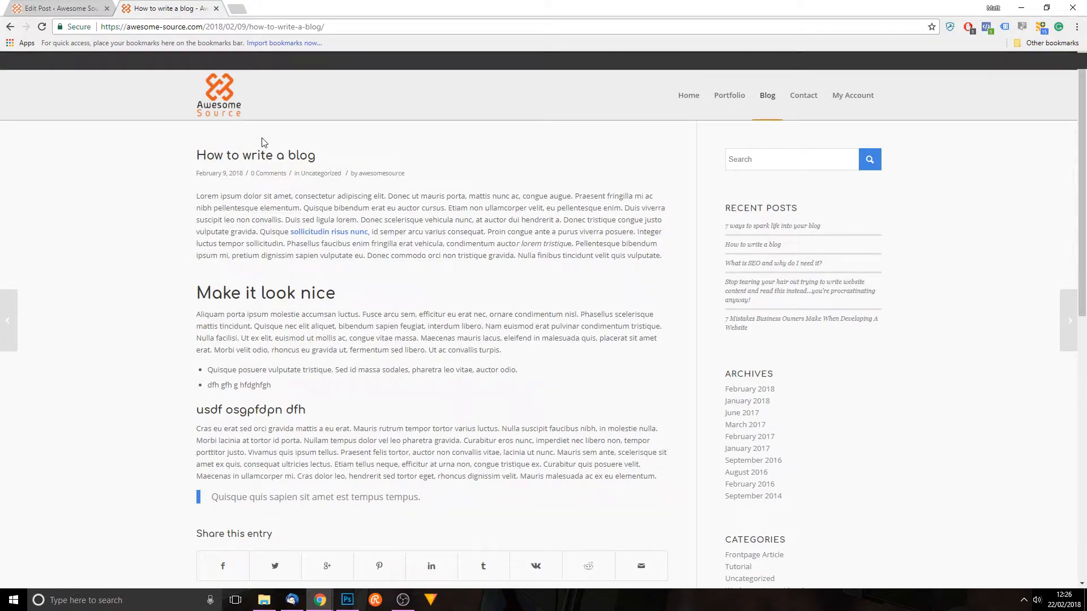
# Turn off "Don't display image on single post" for the "How to write a blog" post and update the post.
pyautogui.scroll(-2, 450, 324)
pyautogui.scroll(2, 458, 227)
pyautogui.click(64, 4)
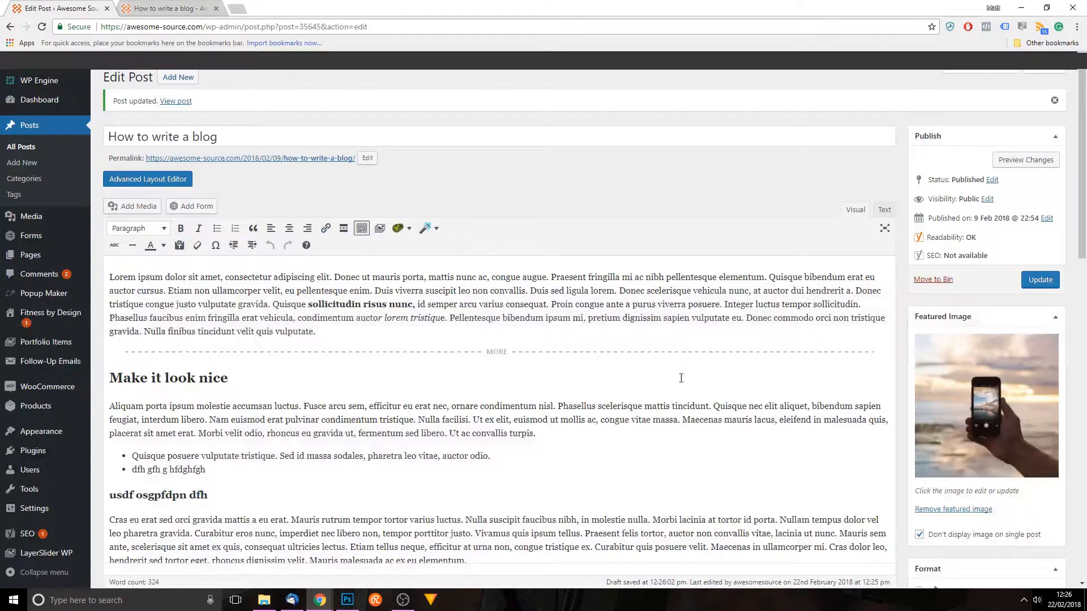
pyautogui.click(927, 541)
pyautogui.click(1042, 281)
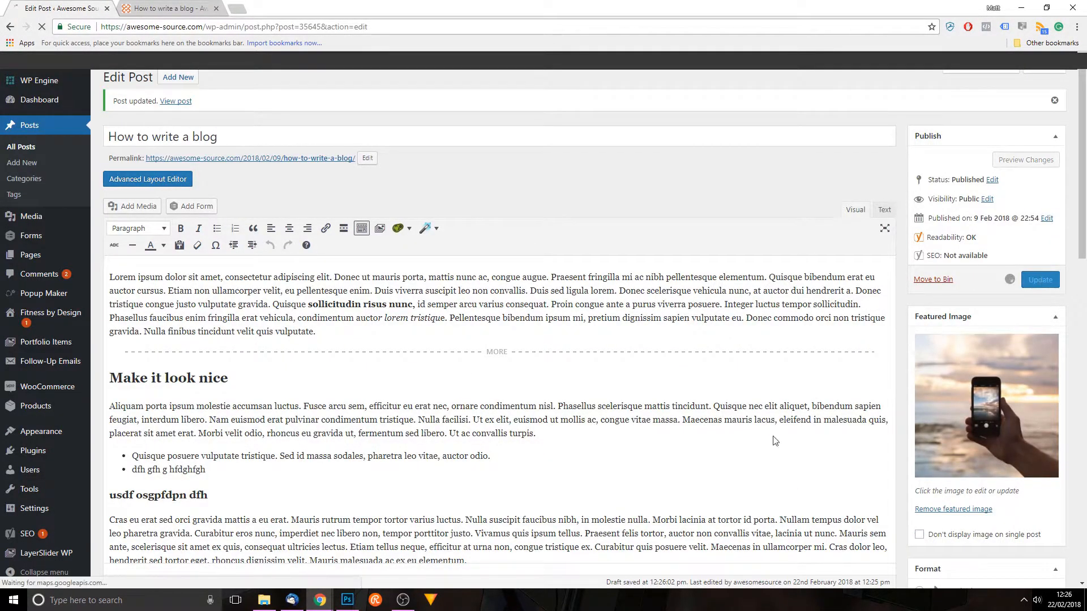
# Reload the live "How to write a blog" page, view its featured image enlarged, and close the enlarged view.
pyautogui.click(183, 9)
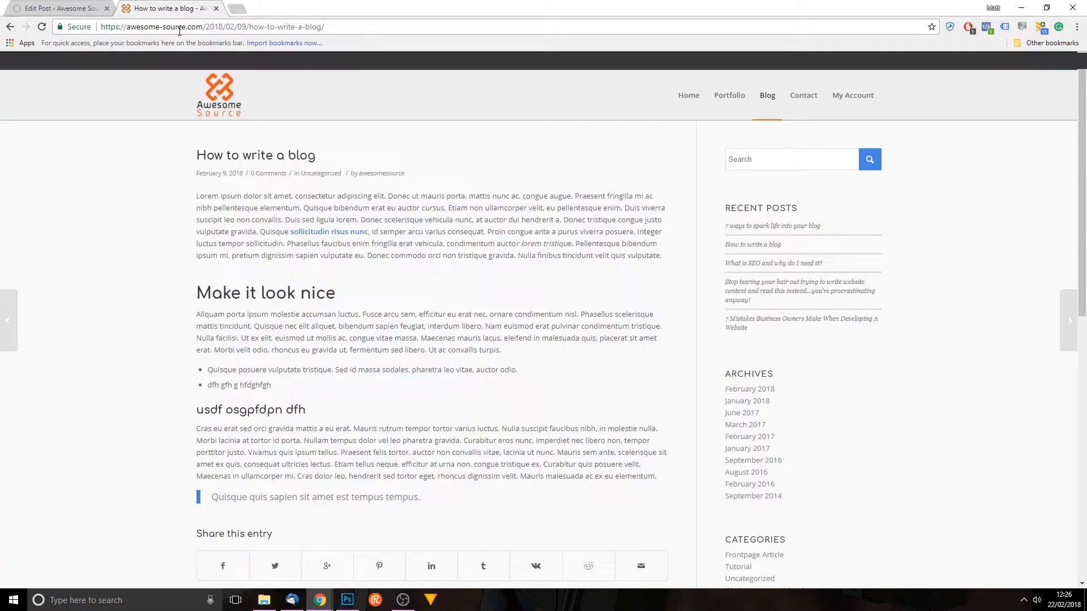
pyautogui.click(41, 27)
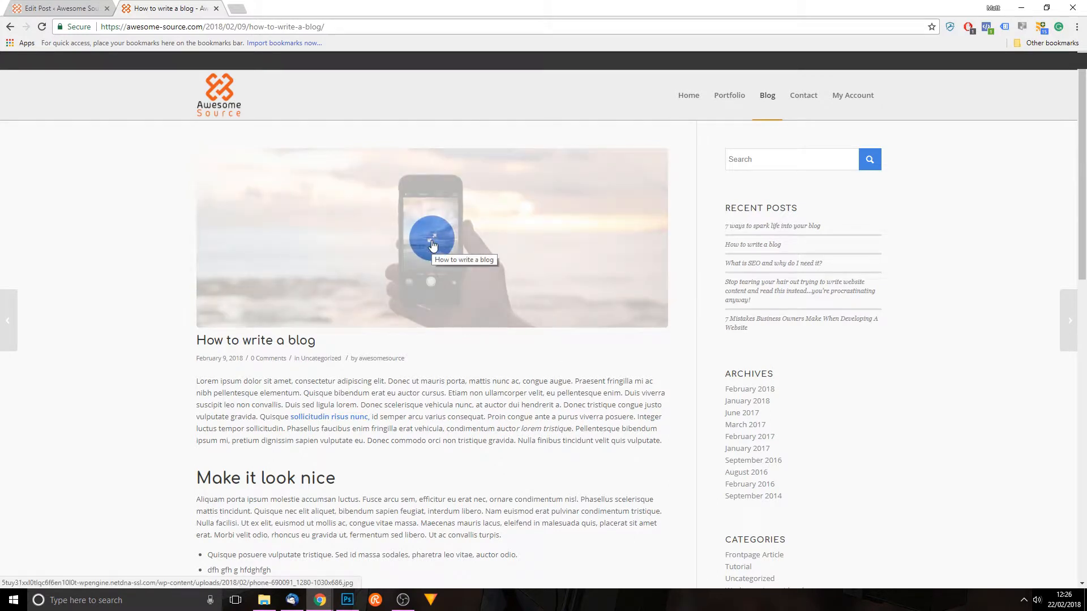
pyautogui.click(434, 237)
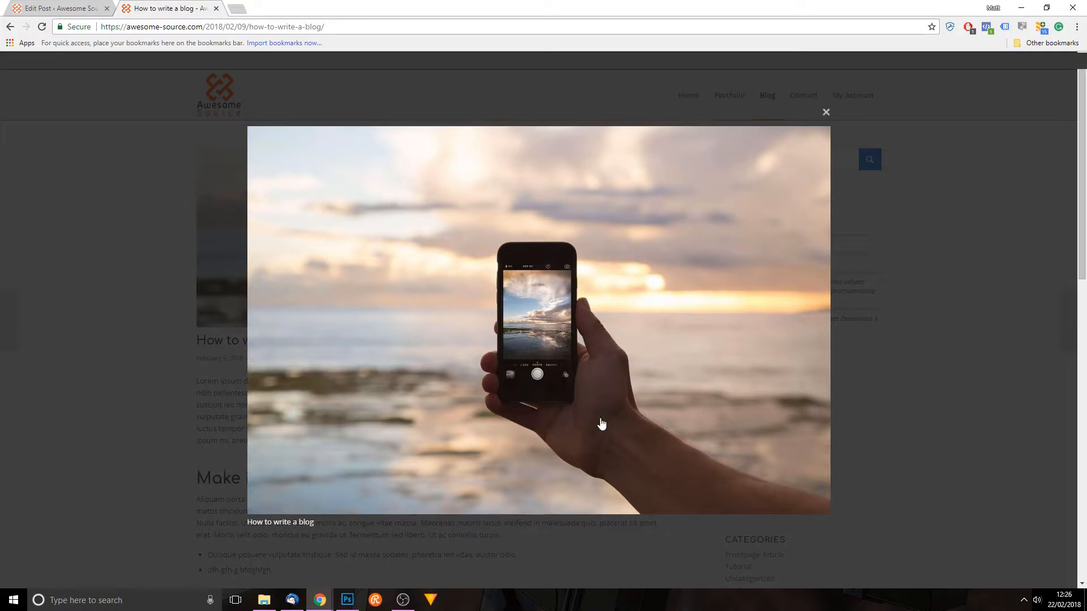
pyautogui.click(827, 112)
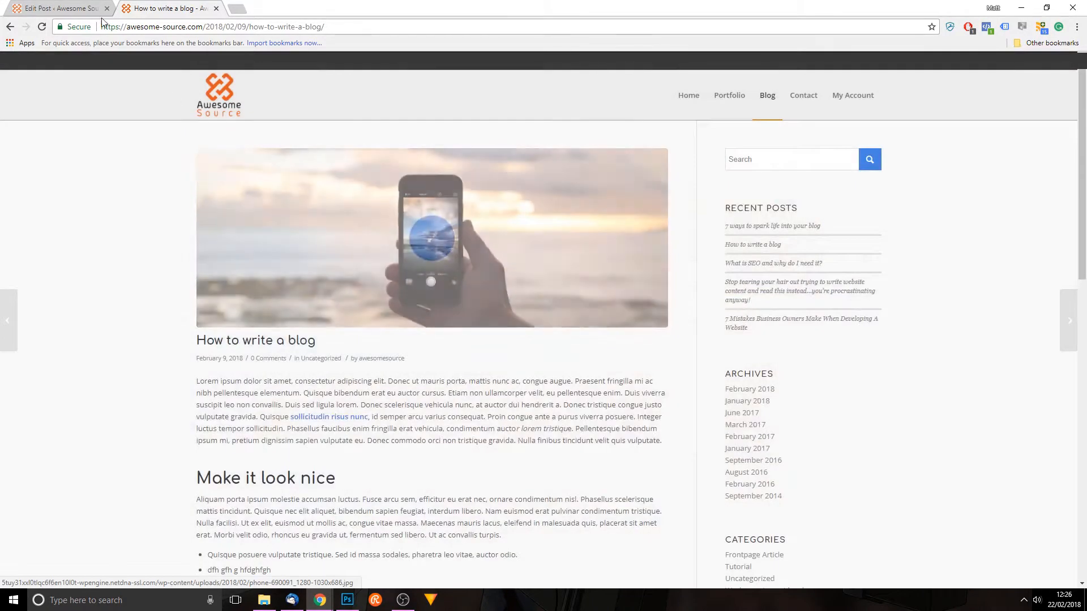
# Change the post's status to Draft, keep its visibility Public, and update the post.
pyautogui.click(75, 9)
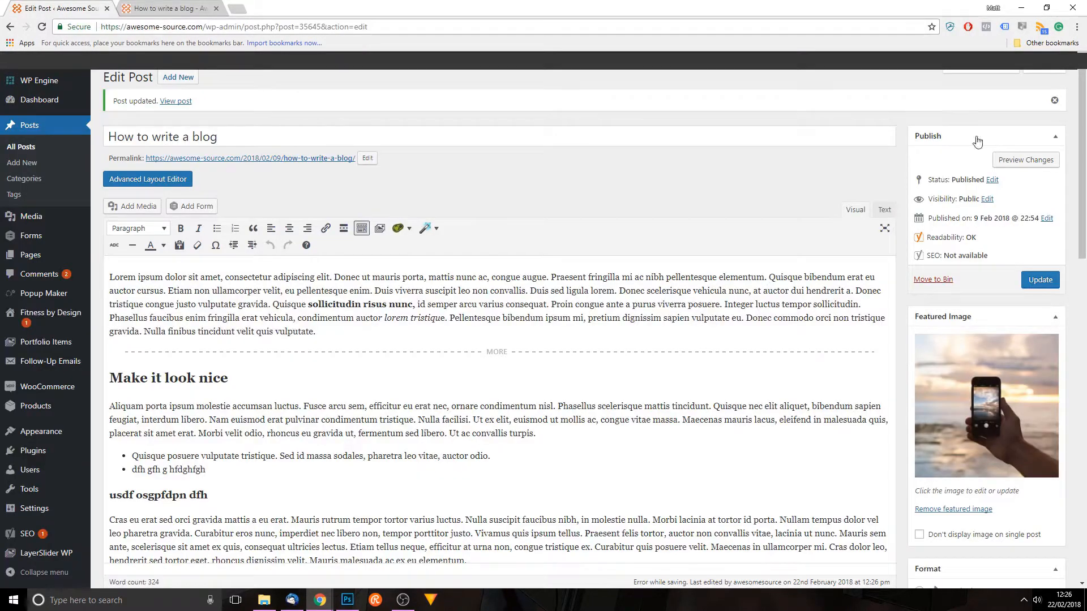
pyautogui.click(988, 199)
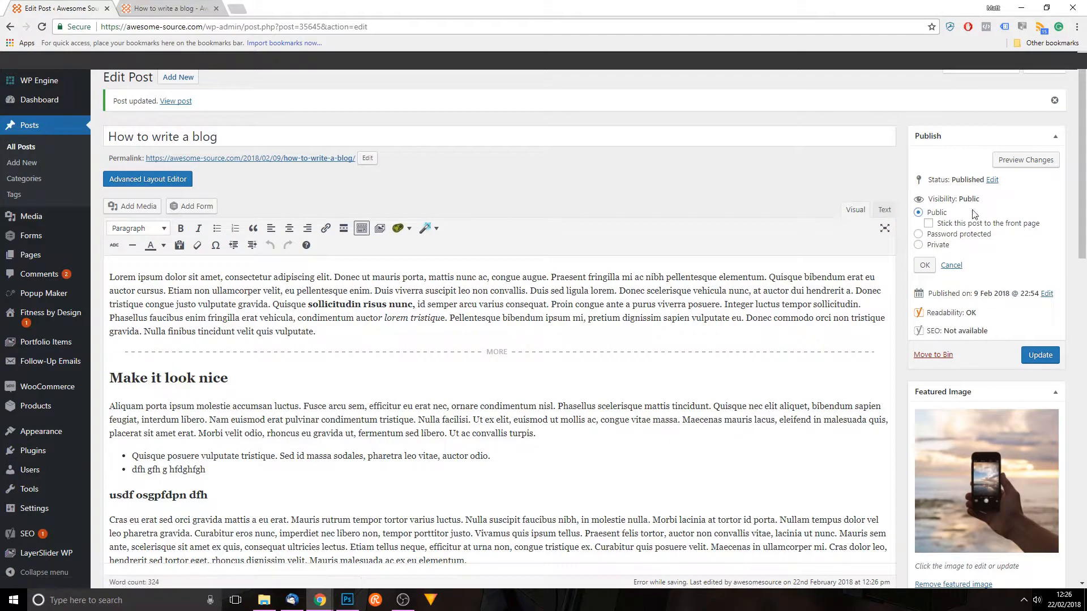
pyautogui.click(993, 180)
pyautogui.click(954, 198)
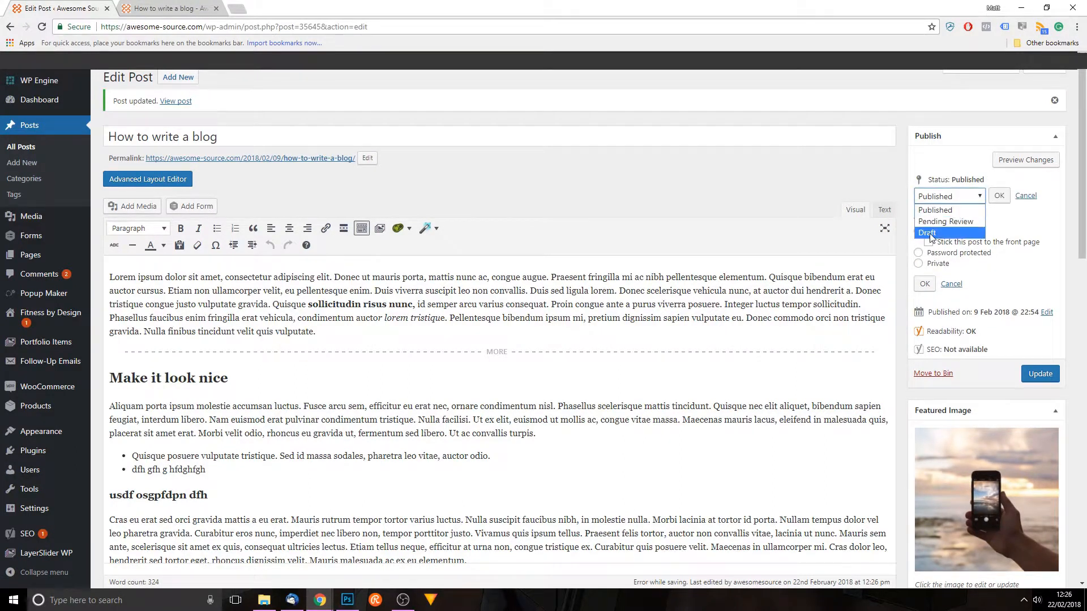
pyautogui.click(933, 236)
pyautogui.click(998, 197)
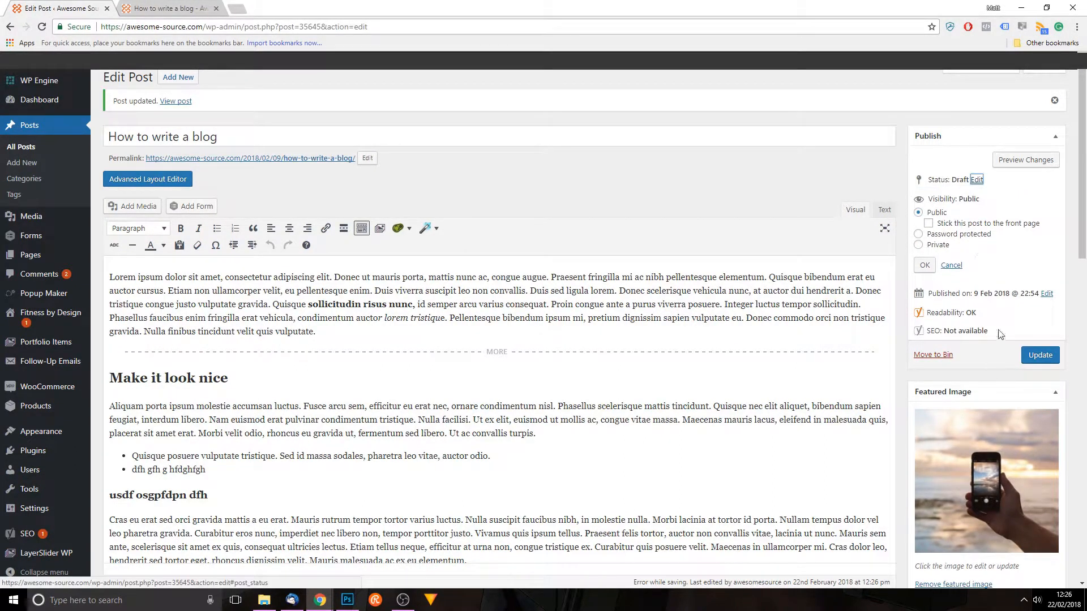
pyautogui.click(924, 265)
pyautogui.click(1040, 280)
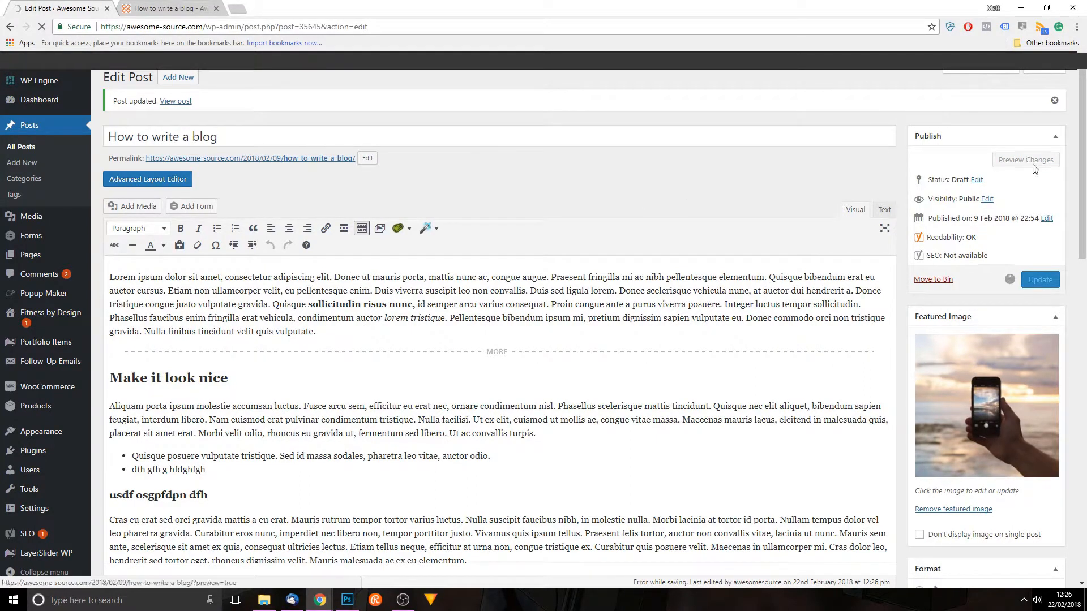
pyautogui.moveTo(223, 68)
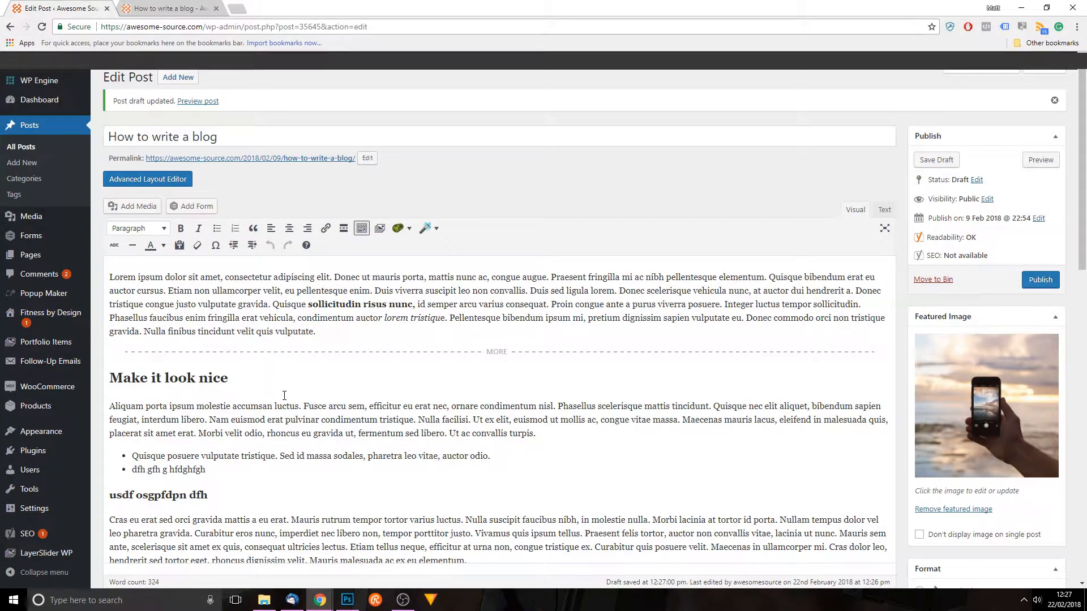
# Add an empty paragraph after the bulleted list in the post body and open the Add Media window.
pyautogui.scroll(-1, 406, 444)
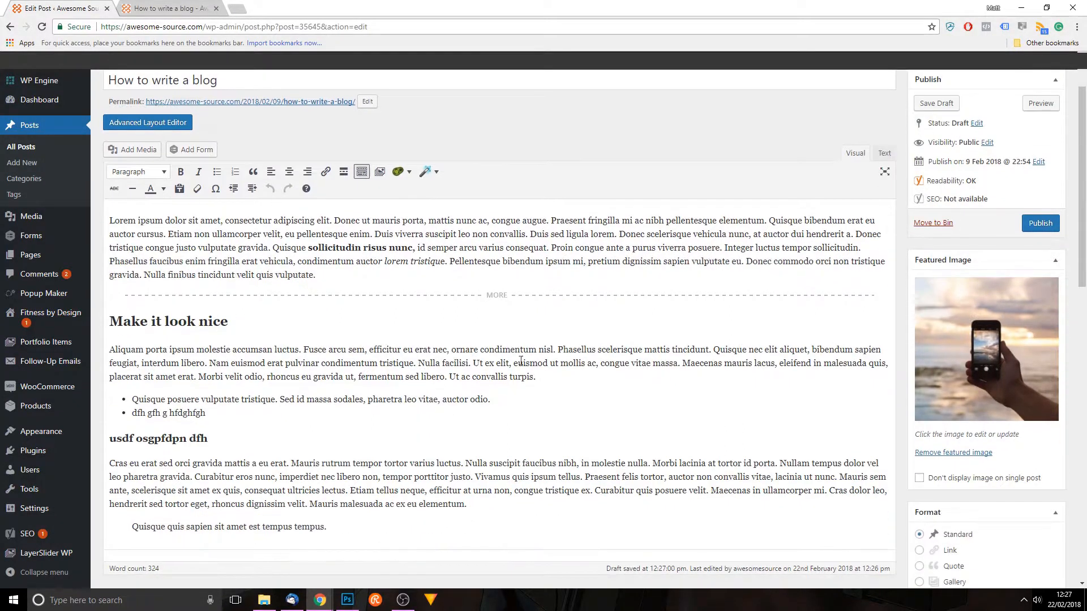
pyautogui.click(547, 298)
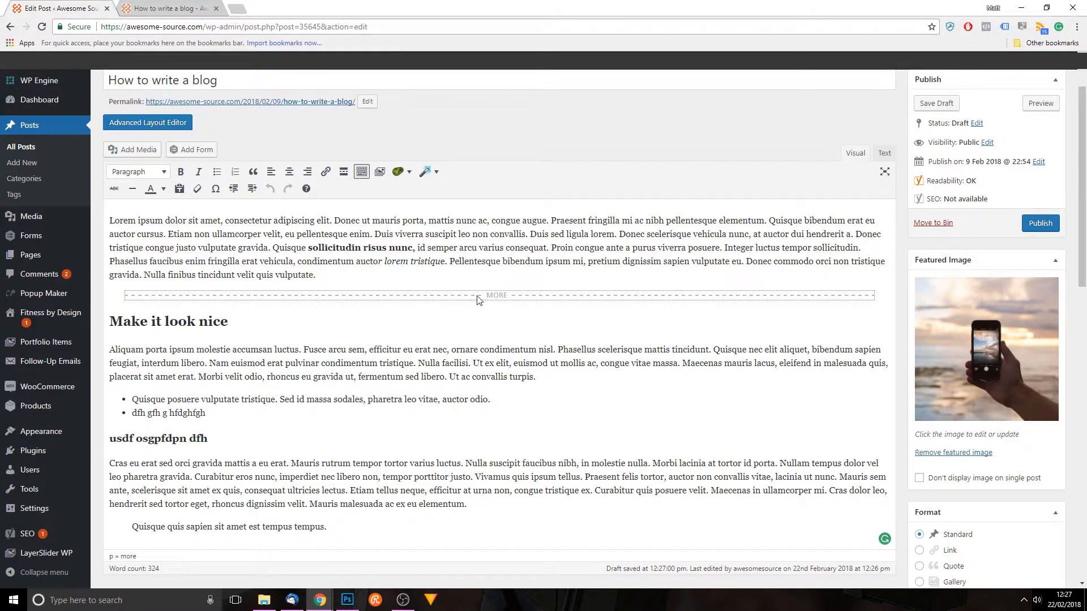
pyautogui.scroll(-1, 347, 420)
pyautogui.click(222, 359)
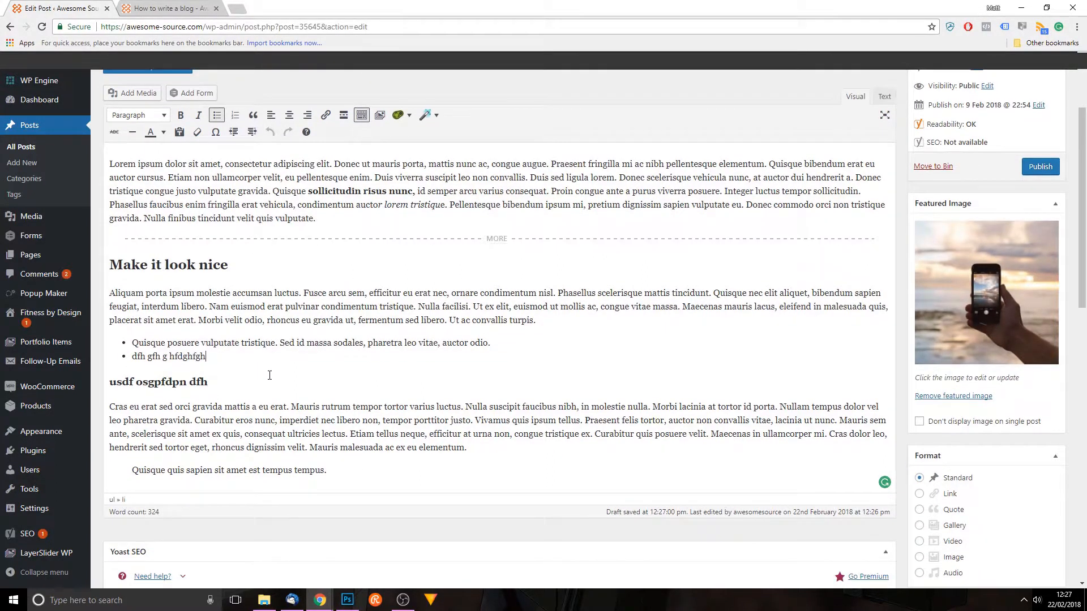
pyautogui.press('Return')
pyautogui.press('Return')
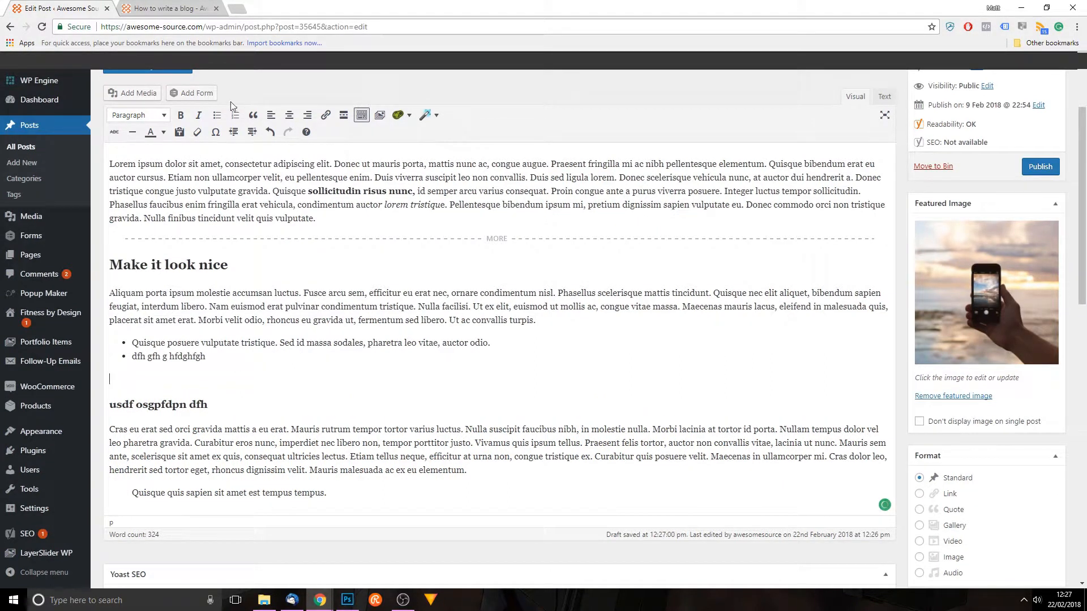
pyautogui.click(113, 94)
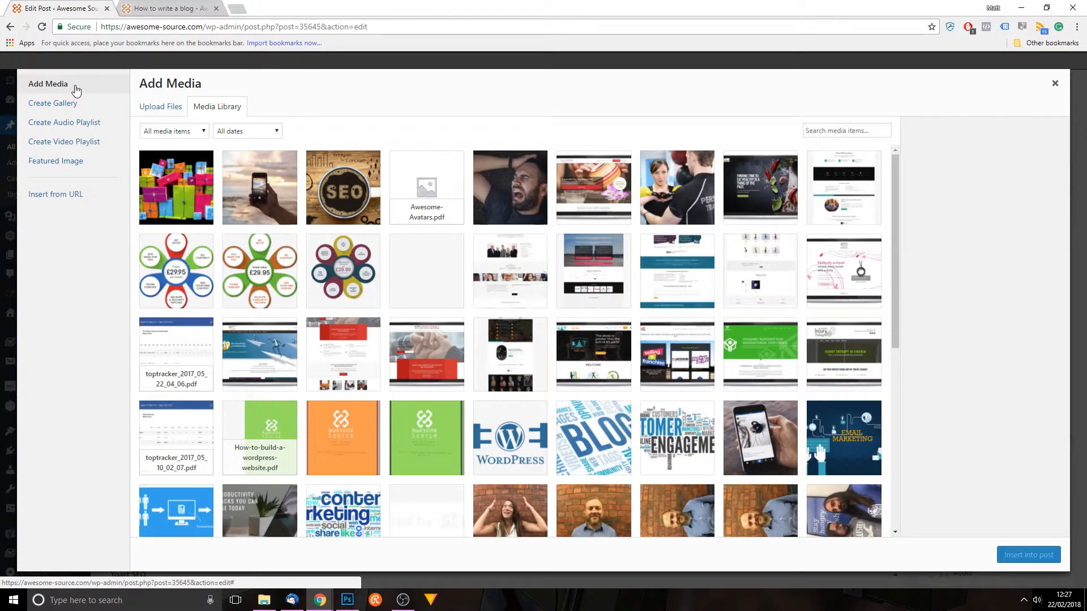
# Look through the file upload, featured image and insert-from-URL views, and return to the Add Media library.
pyautogui.click(175, 112)
pyautogui.click(216, 110)
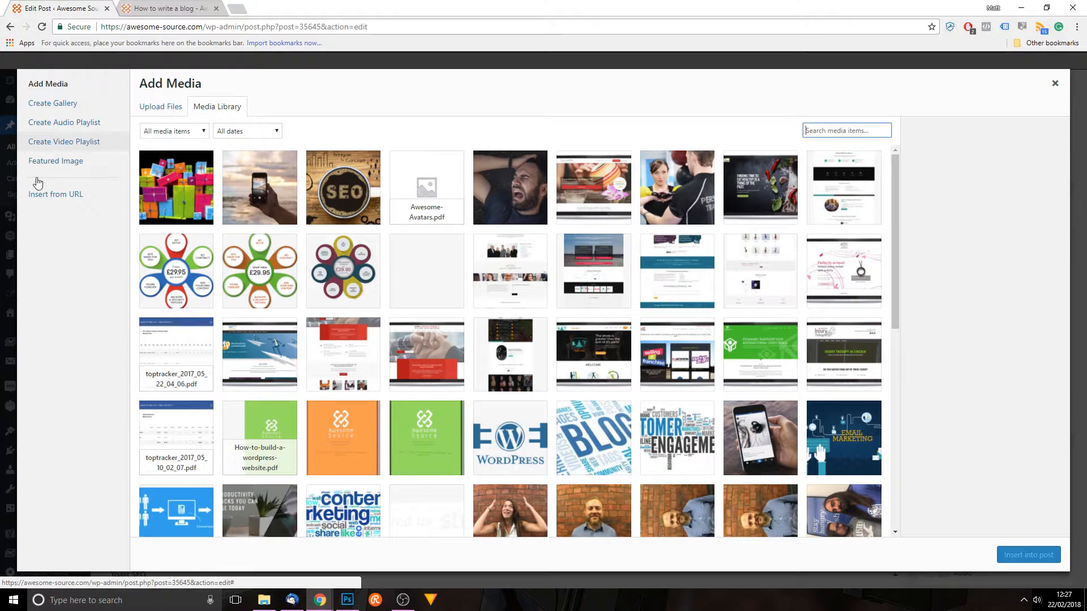
pyautogui.click(64, 167)
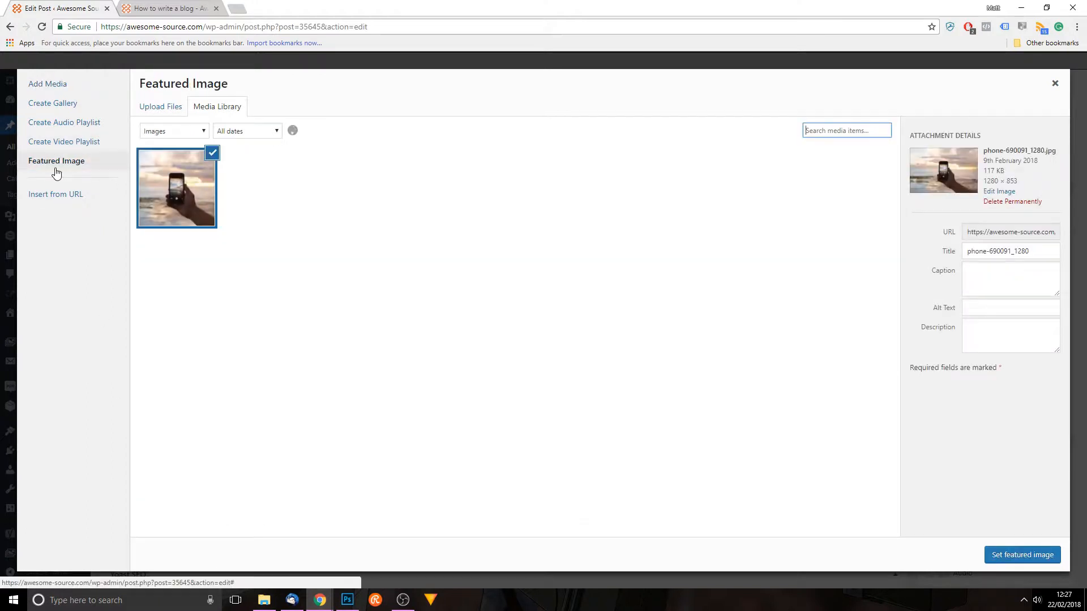
pyautogui.click(57, 85)
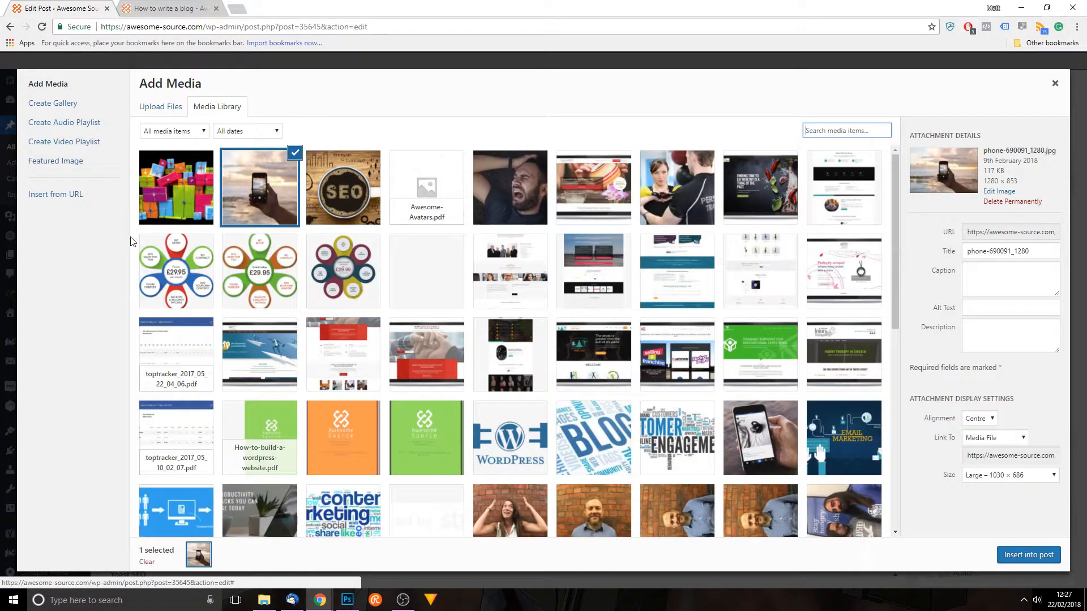
pyautogui.click(66, 197)
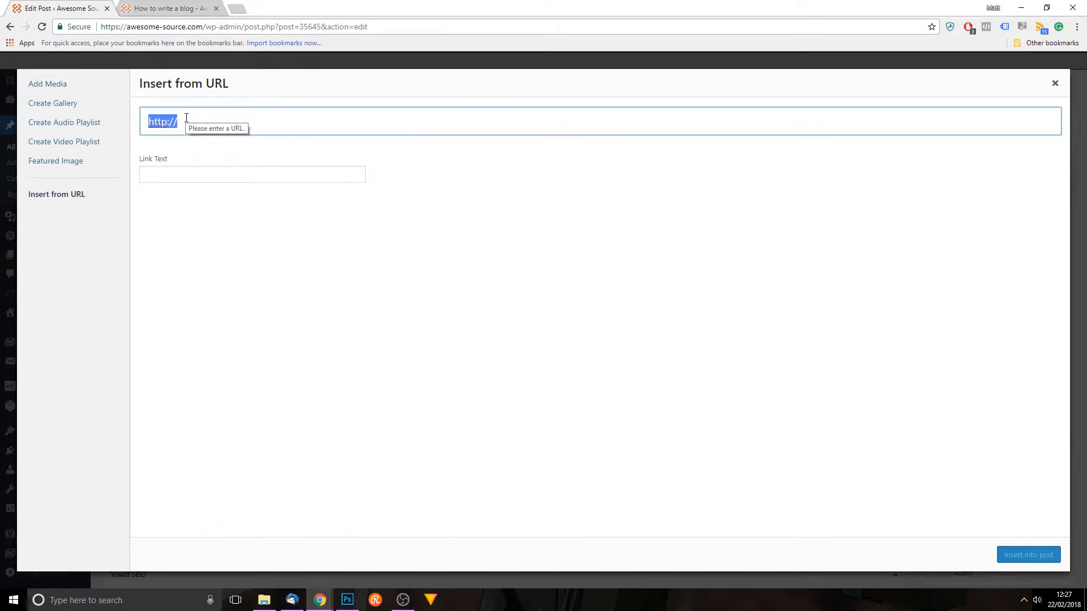
pyautogui.click(56, 86)
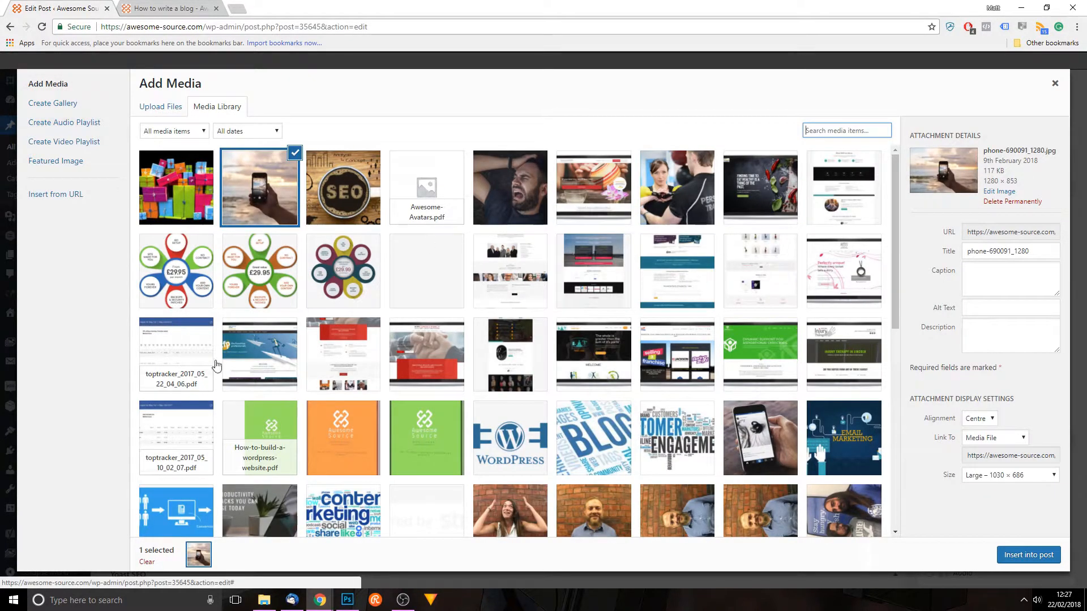
# Select the colourful parcels image christmas-2975398_1920.jpg in the media library and review its URL, title, caption and alt text.
pyautogui.click(175, 190)
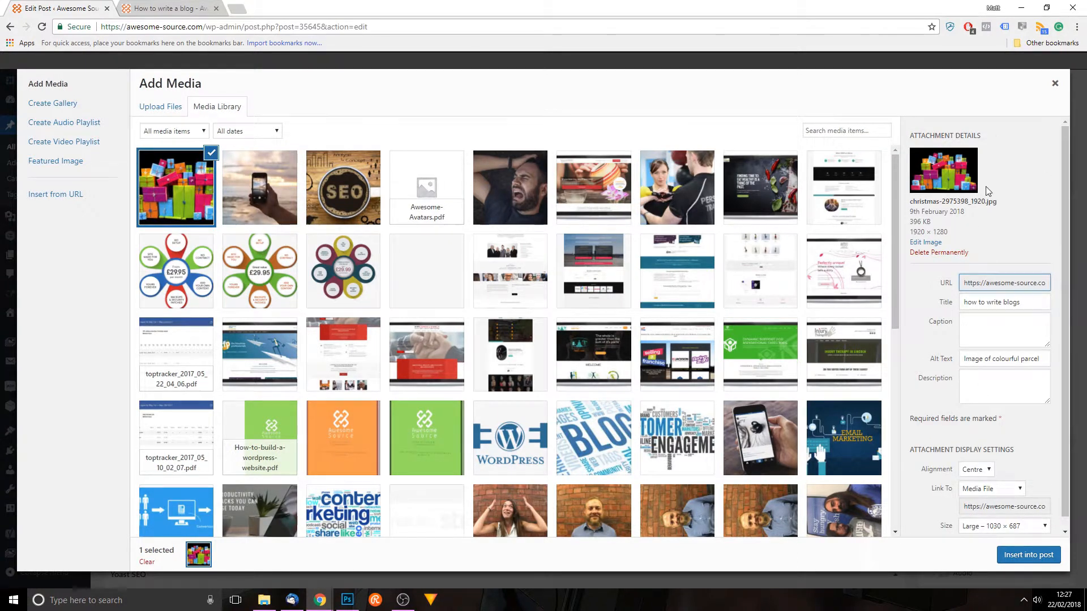
pyautogui.scroll(-1, 990, 260)
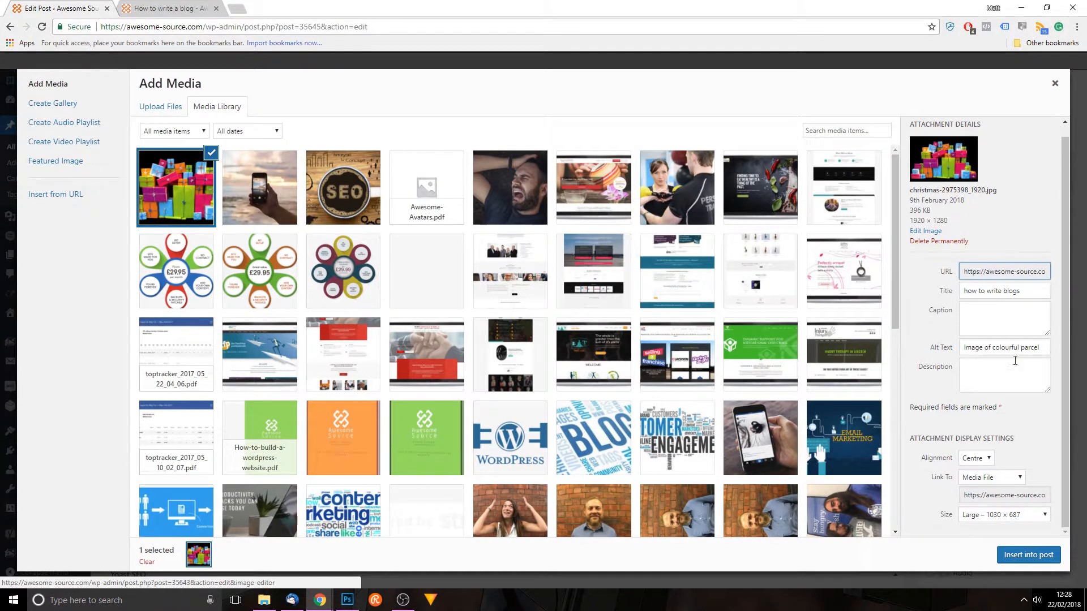
pyautogui.click(995, 274)
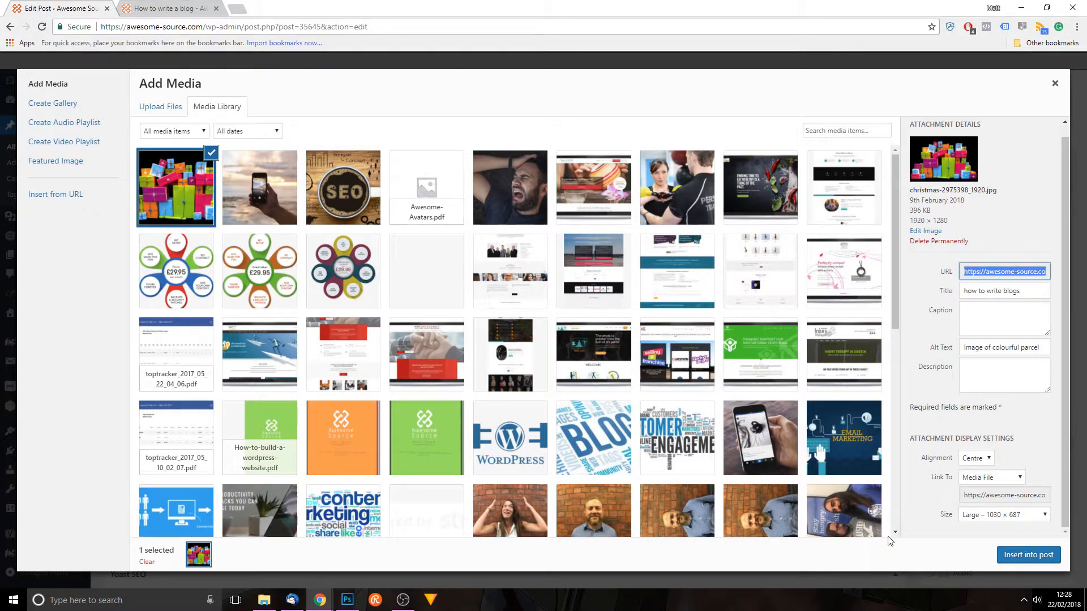
pyautogui.tripleClick(994, 291)
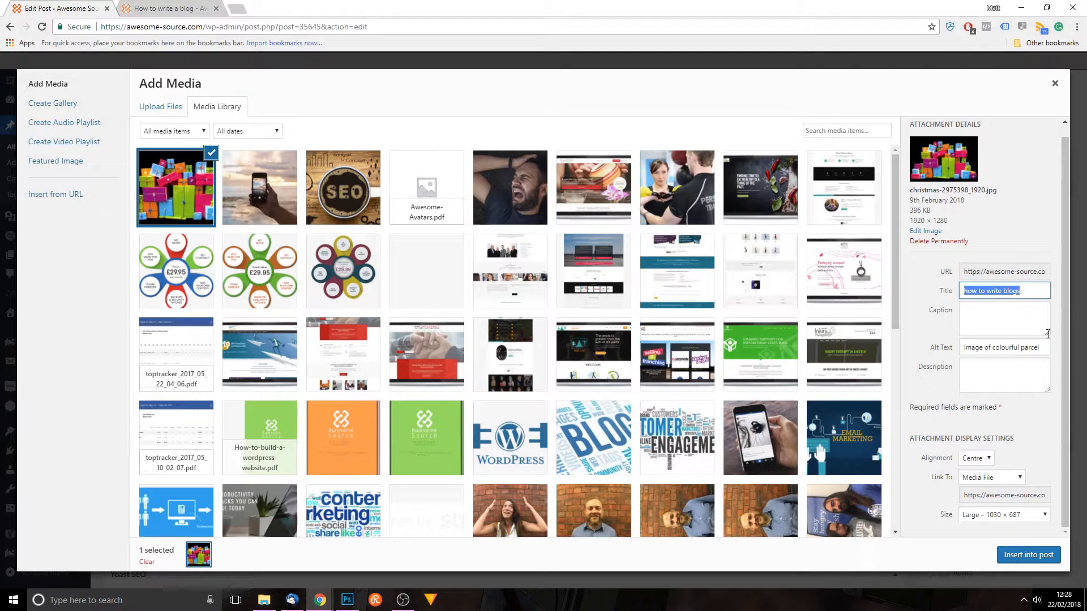
pyautogui.click(989, 322)
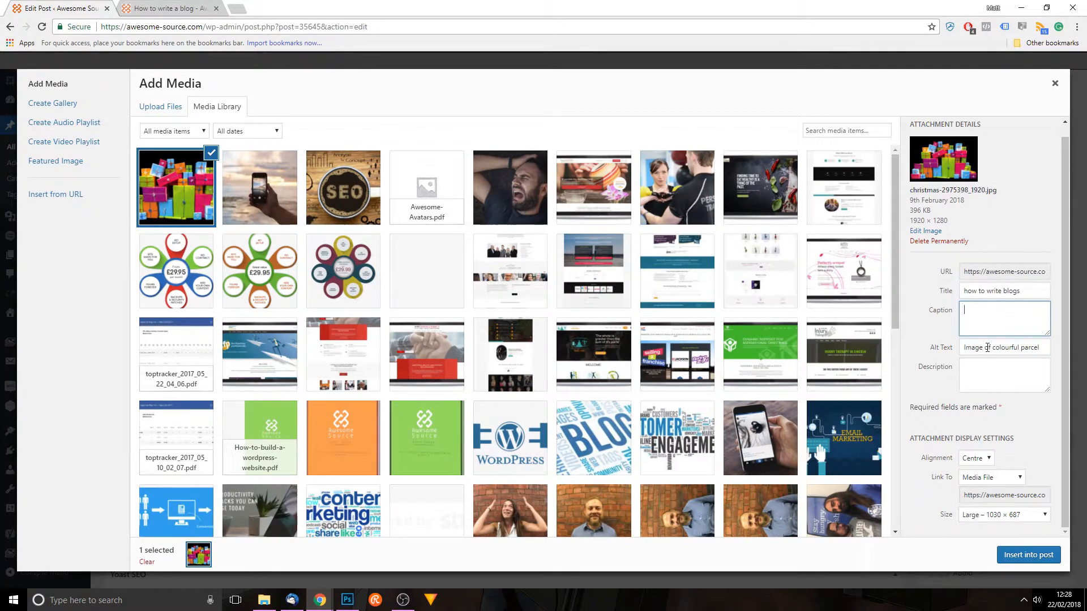
pyautogui.tripleClick(987, 348)
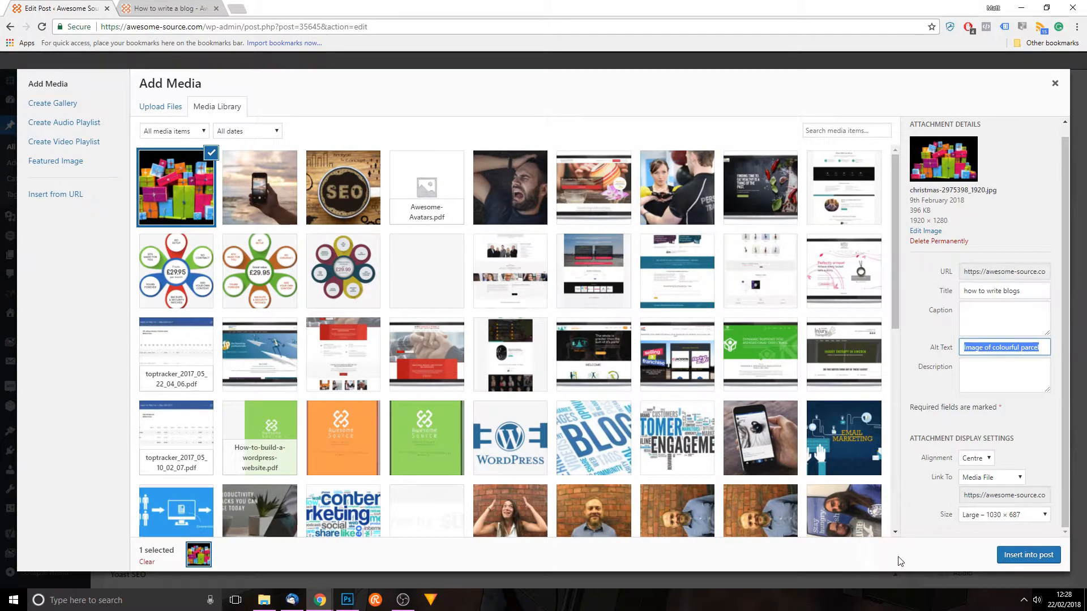
pyautogui.click(977, 355)
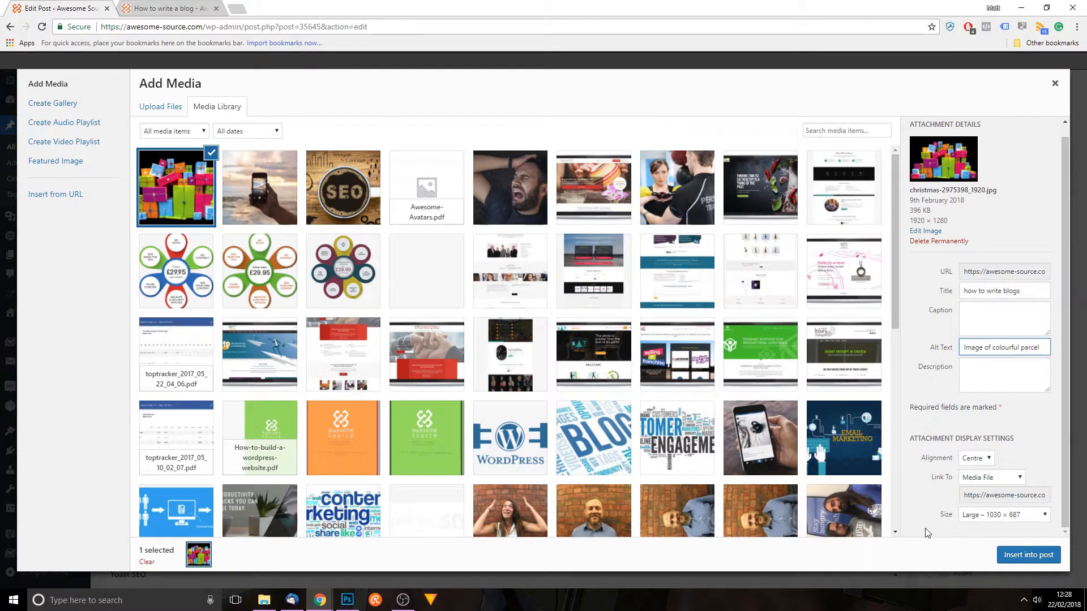
pyautogui.moveTo(971, 348); pyautogui.dragTo(1029, 348)
# Review the image's alignment options, keeping Centre, and try Custom URL and None as its link target.
pyautogui.click(982, 459)
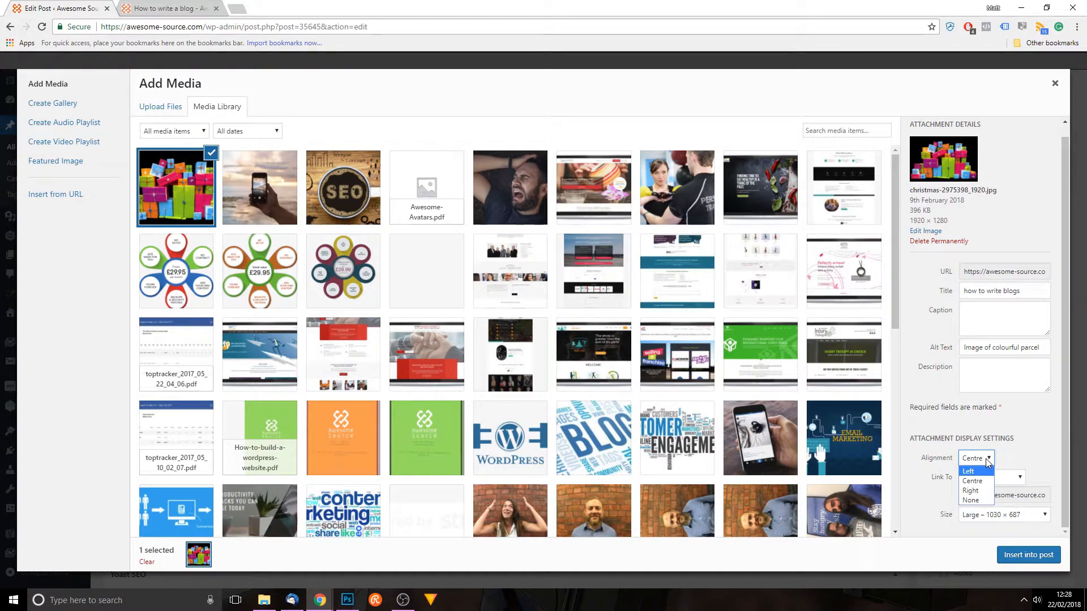
pyautogui.click(987, 459)
pyautogui.click(992, 479)
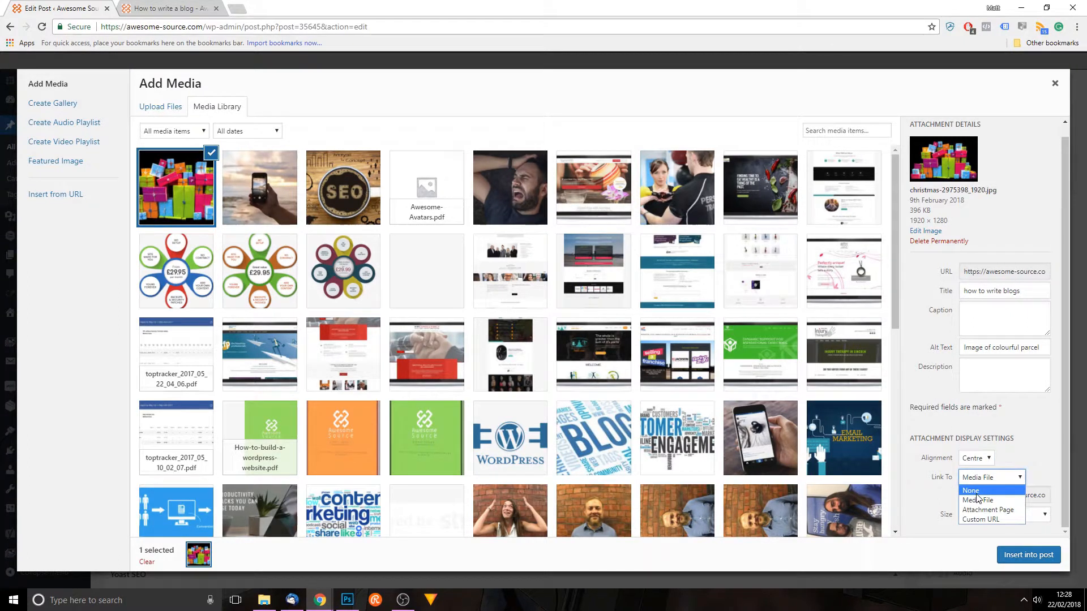
pyautogui.click(992, 520)
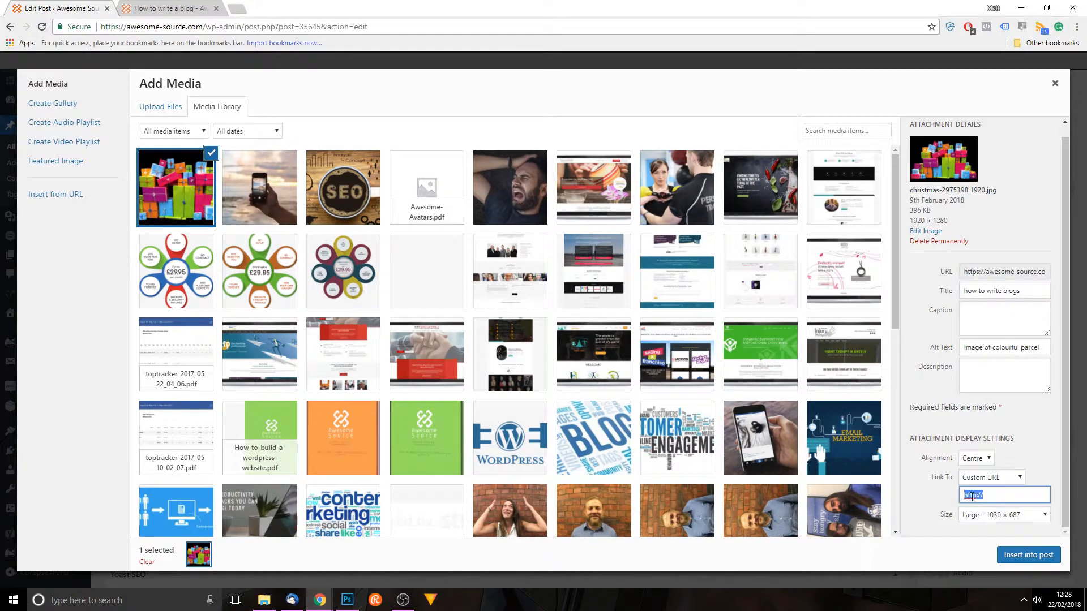
pyautogui.click(1019, 479)
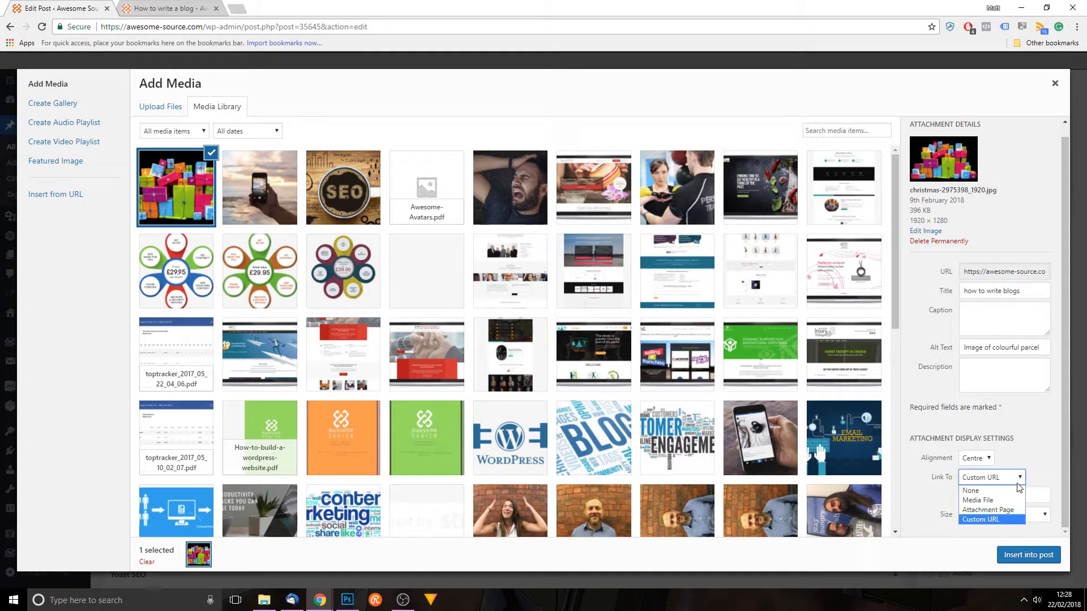
pyautogui.click(979, 493)
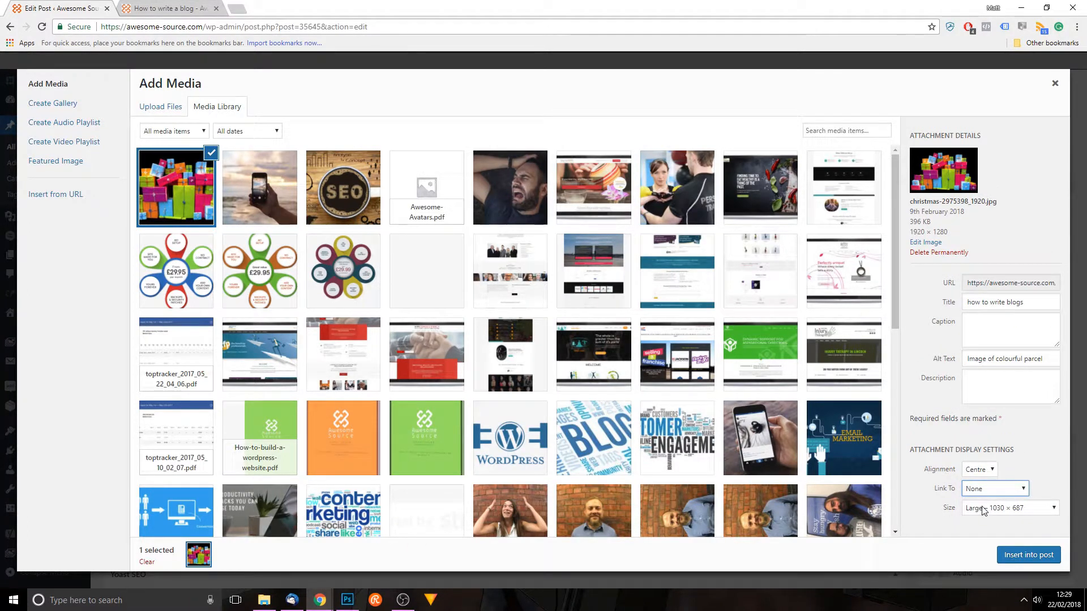
# Try Attachment Page as the image's link target and settle on Media File.
pyautogui.click(1004, 488)
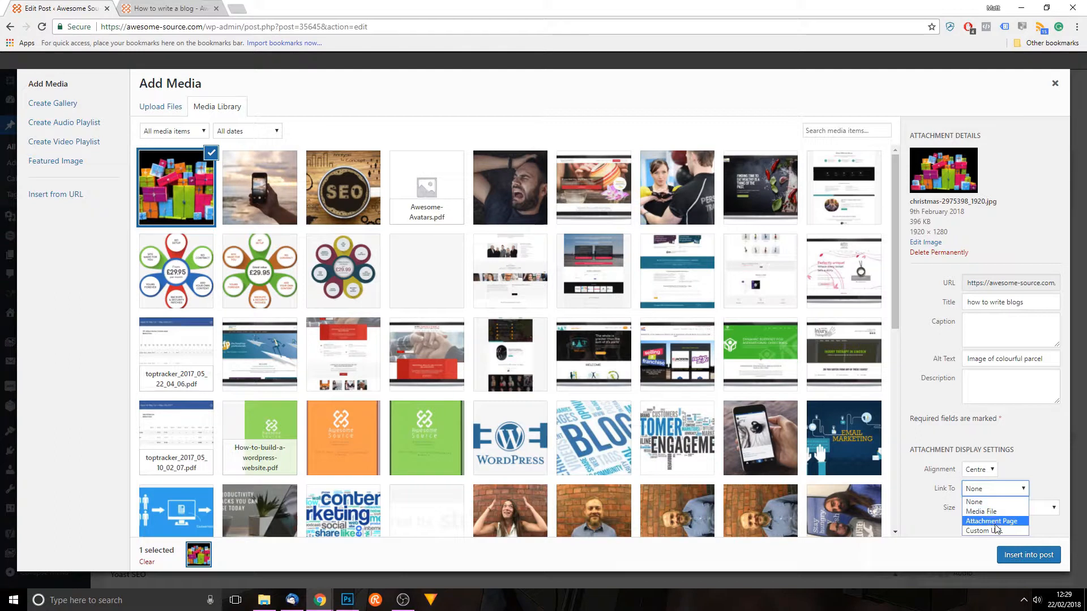
pyautogui.click(989, 512)
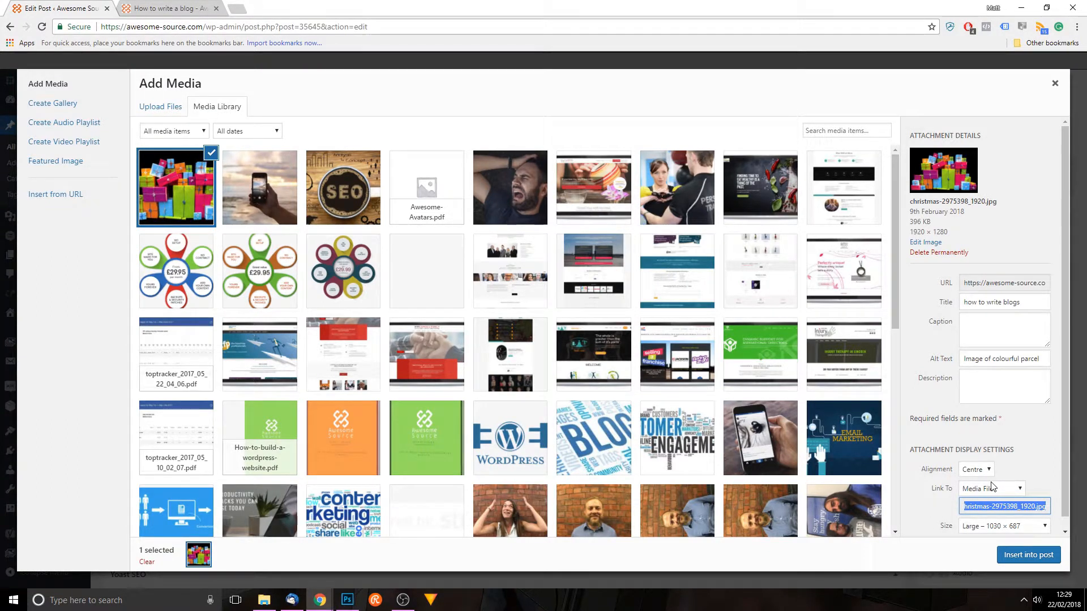
pyautogui.click(1006, 494)
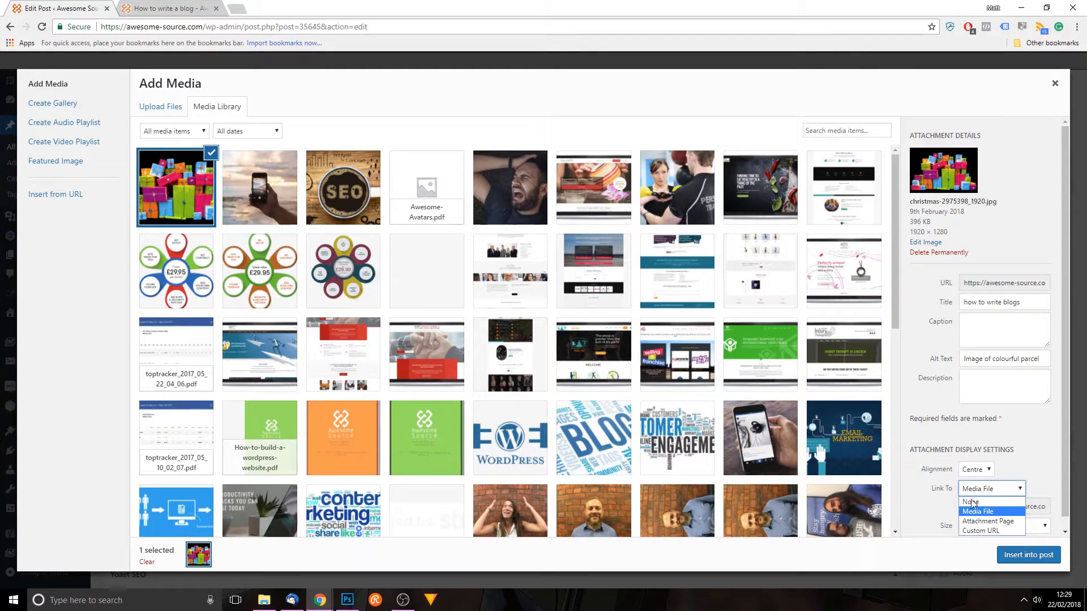
pyautogui.click(991, 512)
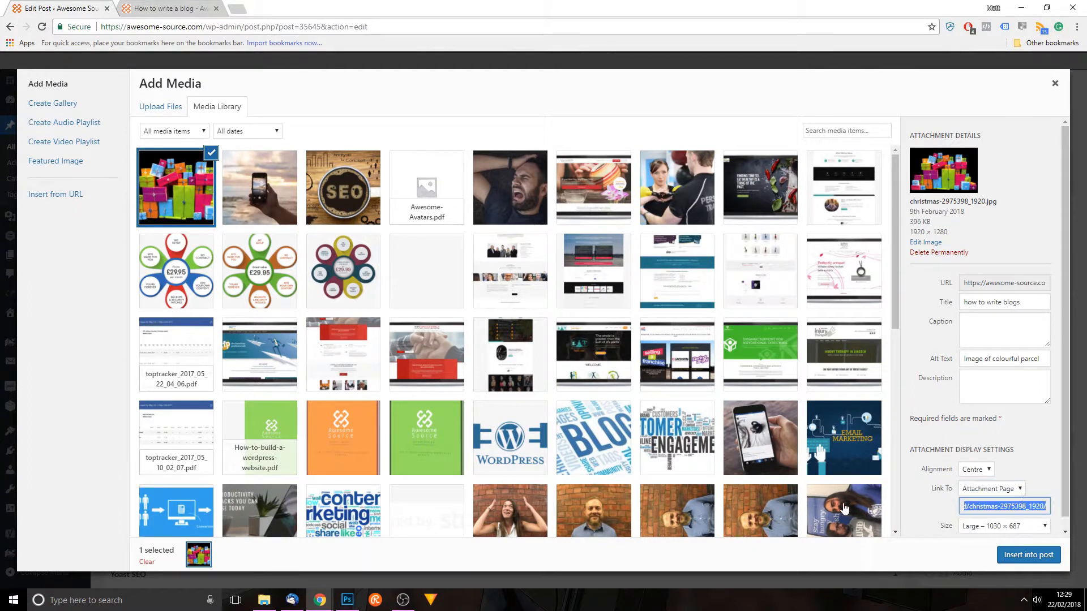
pyautogui.click(1015, 494)
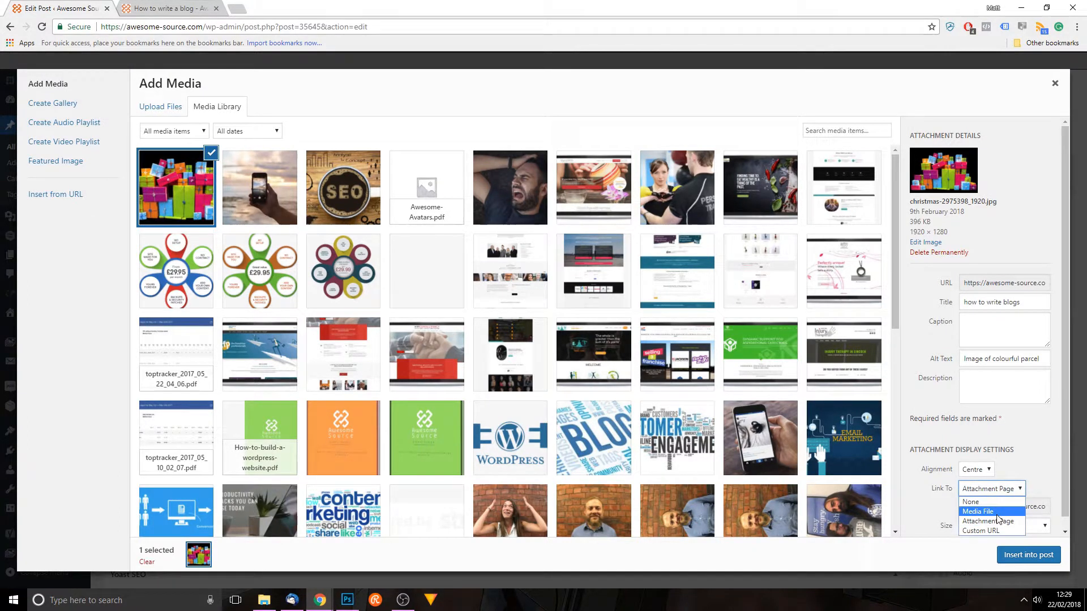
pyautogui.click(991, 504)
pyautogui.scroll(-1, 922, 486)
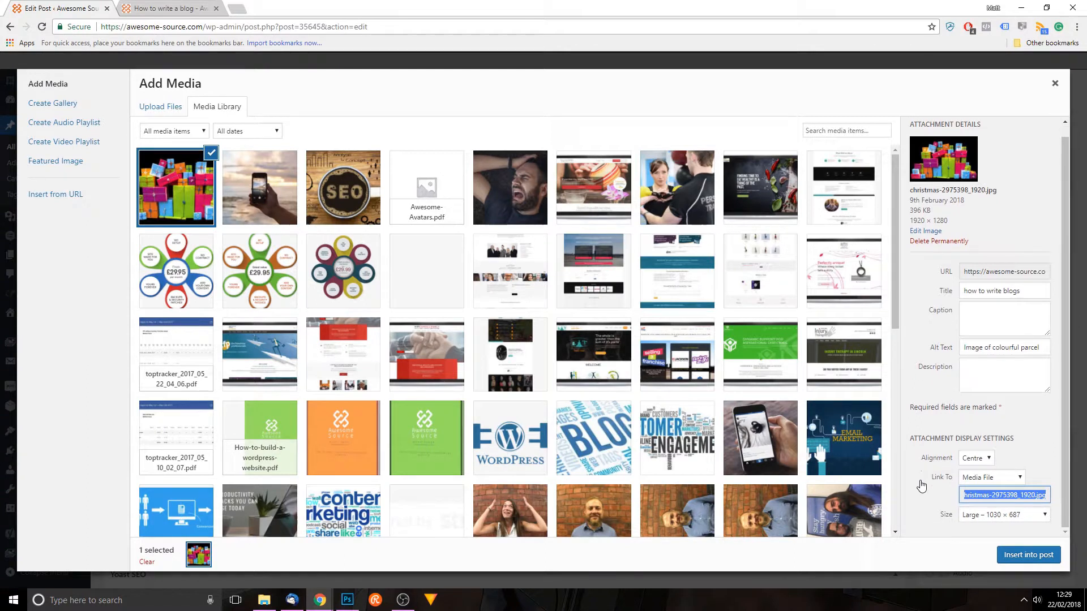
# Keep the image size at Large – 1030 × 687, insert it into the post, and check its placement below the bulleted list.
pyautogui.click(995, 516)
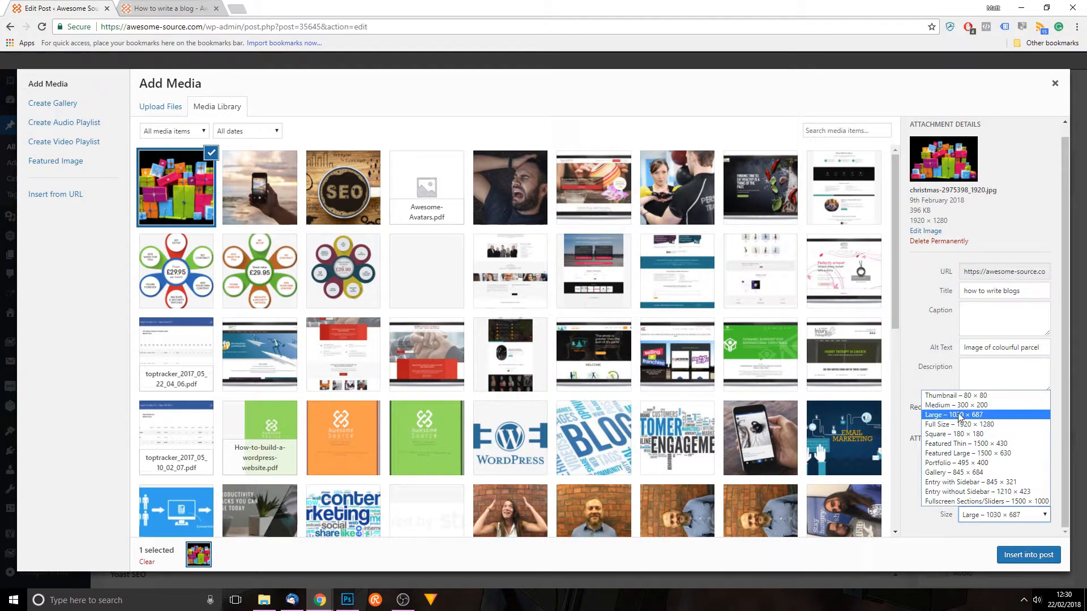
pyautogui.click(959, 416)
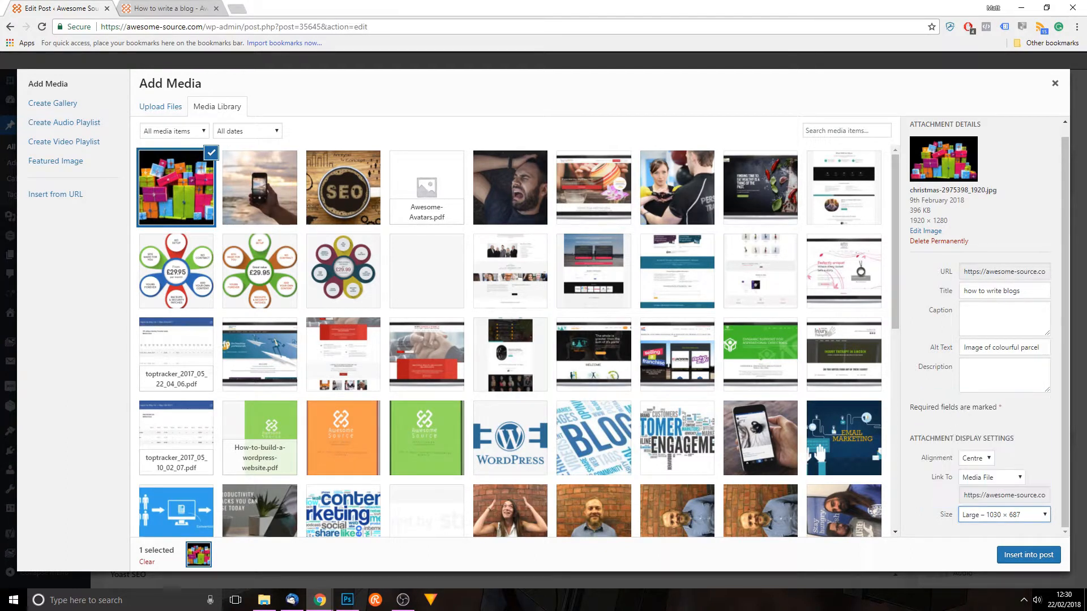
pyautogui.click(1022, 560)
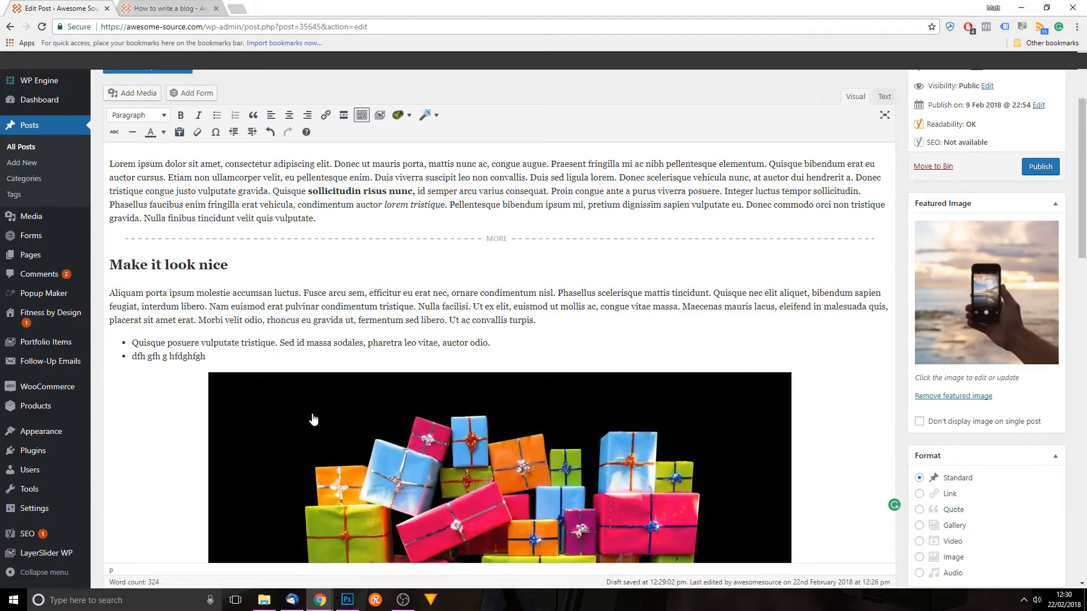
pyautogui.scroll(-2, 565, 412)
pyautogui.scroll(-5, 566, 412)
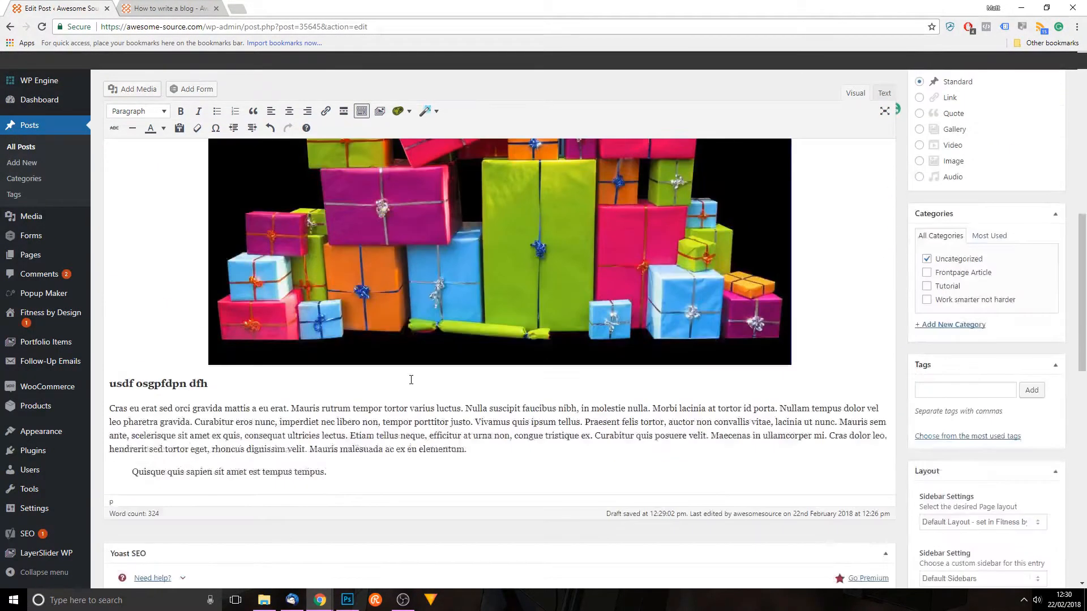
pyautogui.scroll(5, 448, 379)
pyautogui.scroll(-1, 462, 368)
# Try left and right alignment on the inserted parcels image and return it to centre alignment.
pyautogui.click(461, 367)
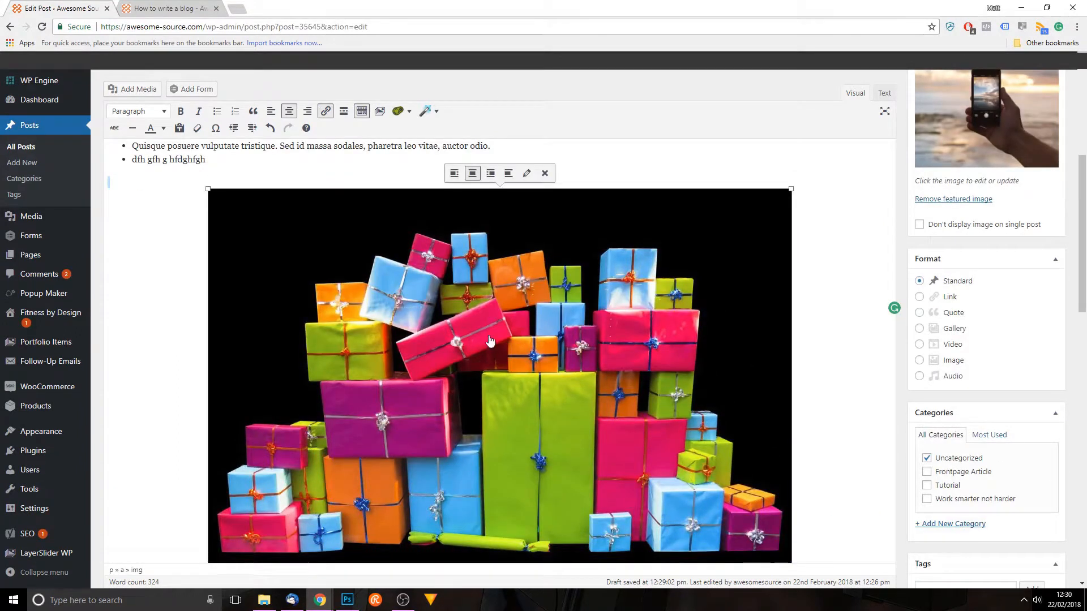
pyautogui.click(454, 173)
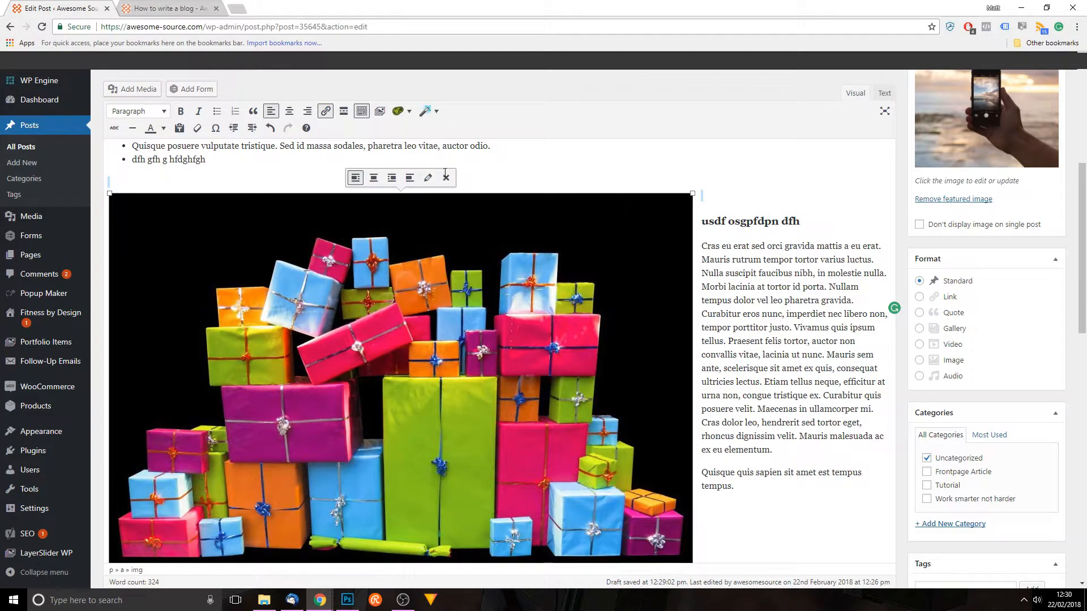
pyautogui.click(393, 177)
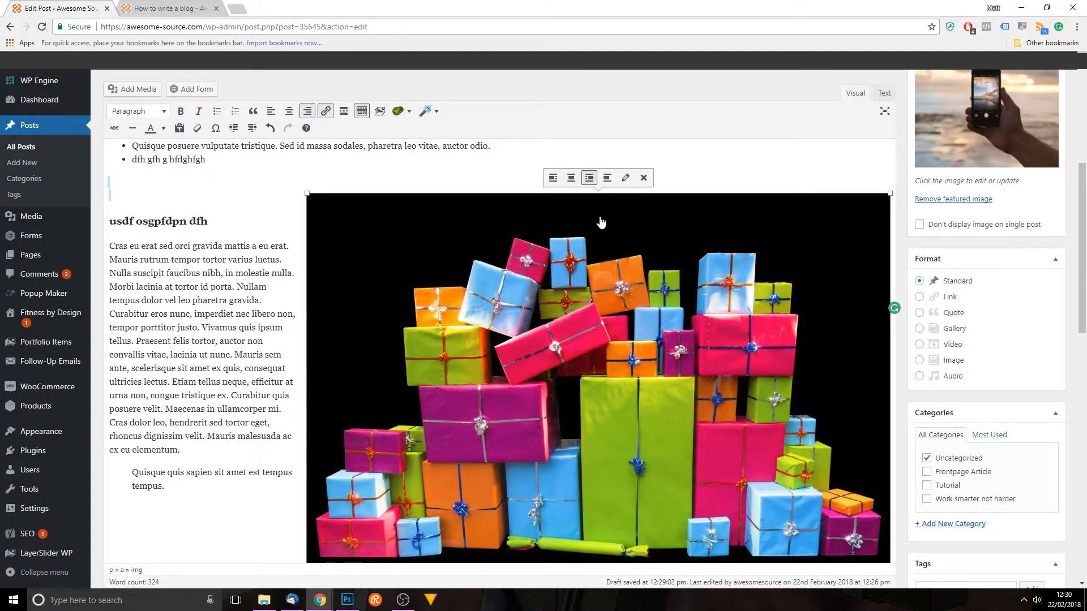
pyautogui.click(571, 179)
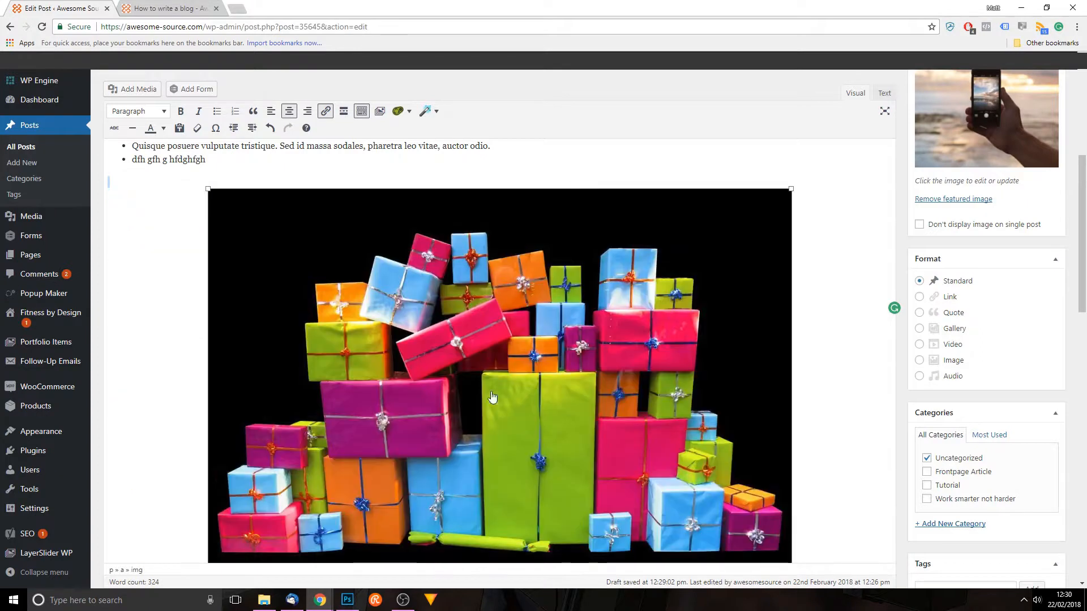
pyautogui.scroll(2, 269, 213)
pyautogui.scroll(-6, 303, 357)
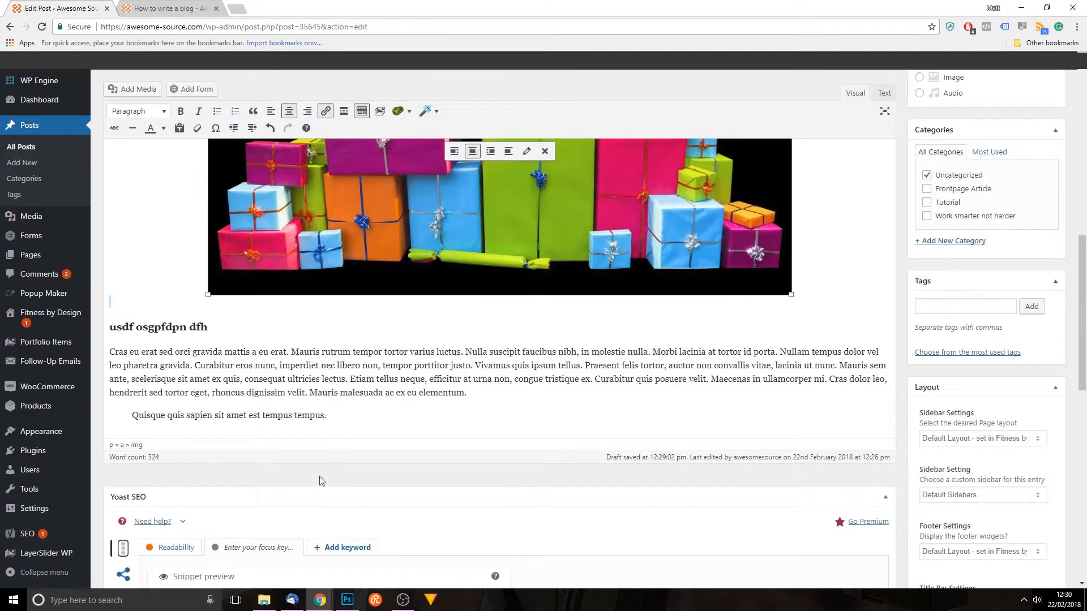
pyautogui.scroll(3, 432, 405)
pyautogui.scroll(1, 500, 248)
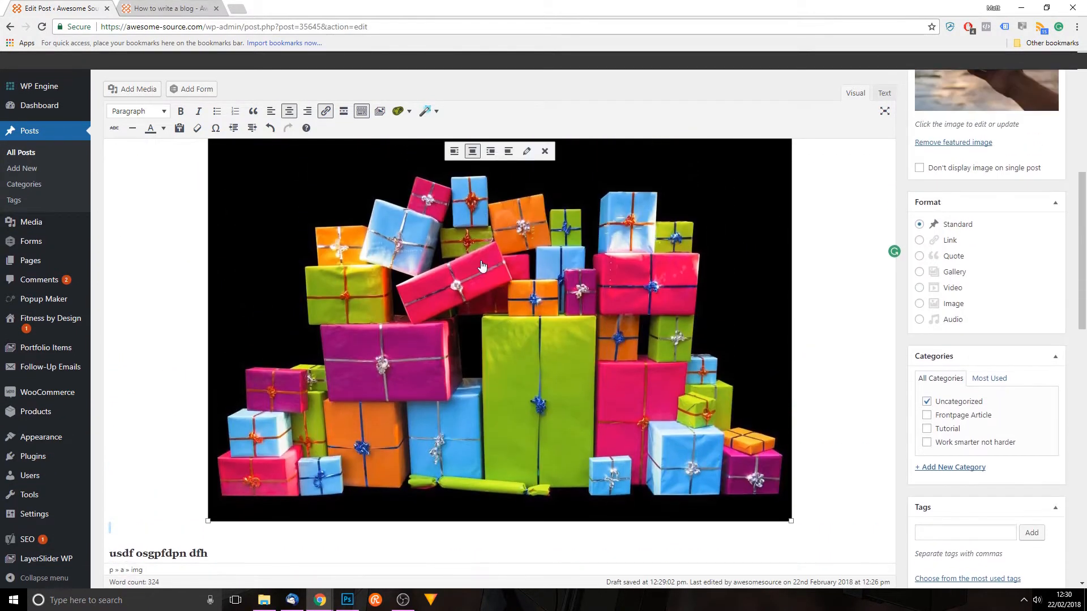
# Try the image with no alignment, join the heading below onto its line, and undo the join.
pyautogui.click(509, 152)
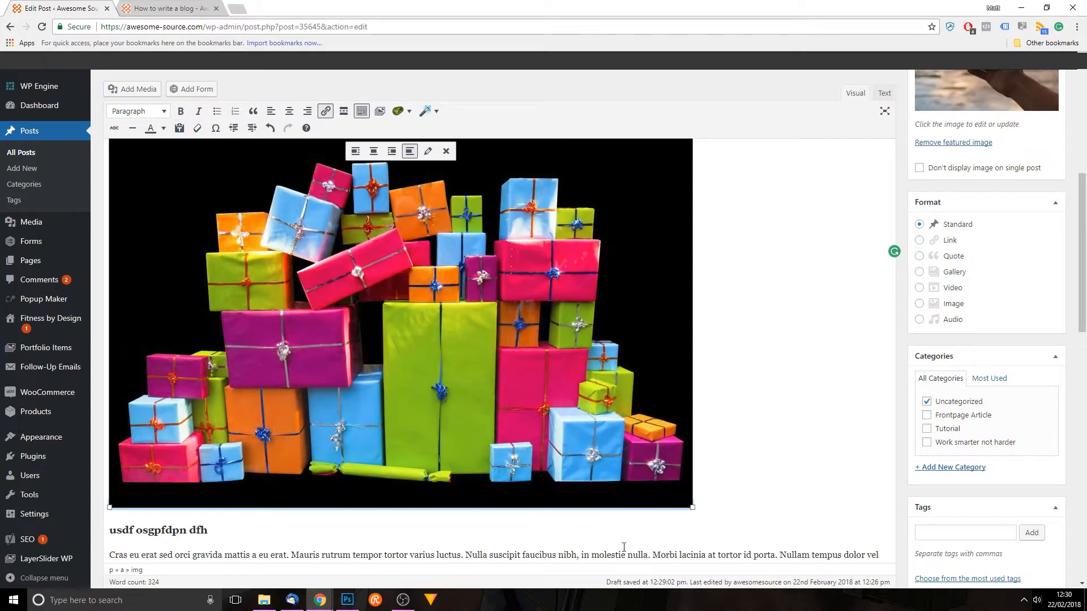
pyautogui.click(109, 531)
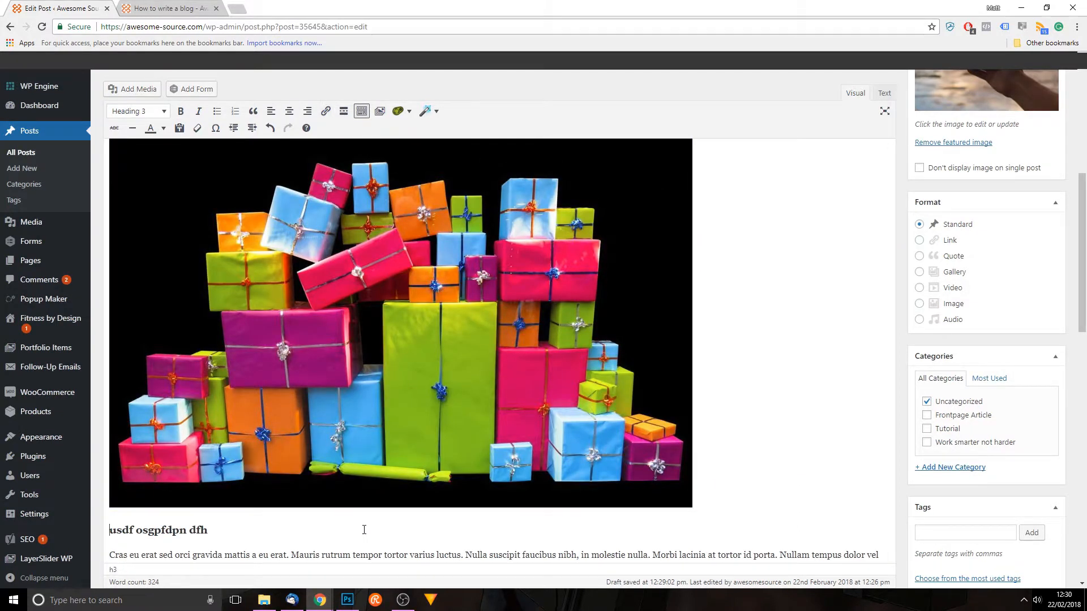
pyautogui.press('BackSpace')
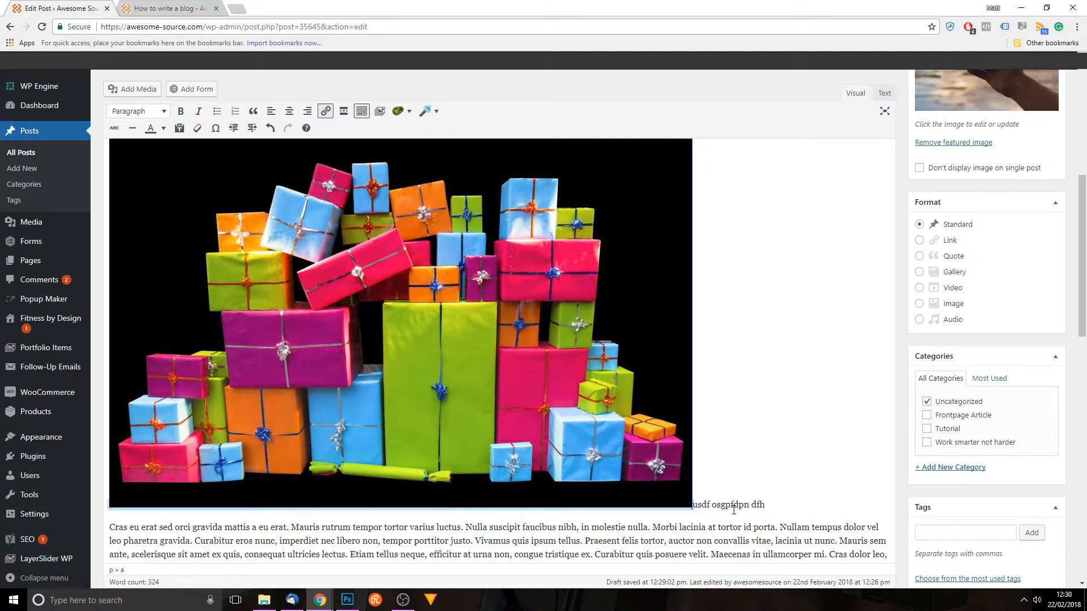
pyautogui.hotkey('ctrl', 'z')
# Set the parcels image back to centre alignment.
pyautogui.scroll(3, 409, 377)
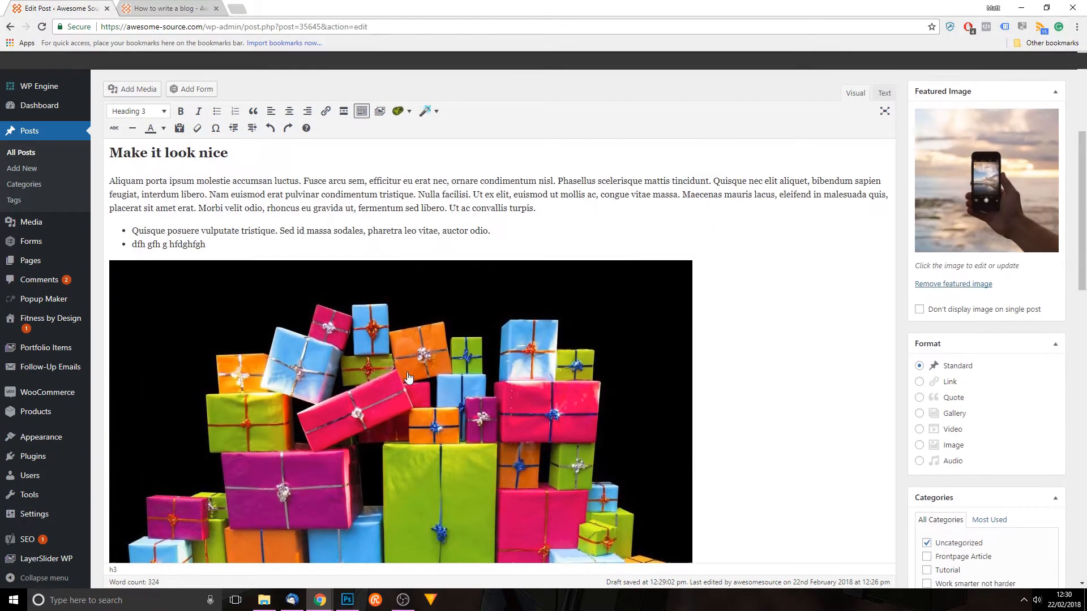
pyautogui.click(408, 377)
pyautogui.click(373, 245)
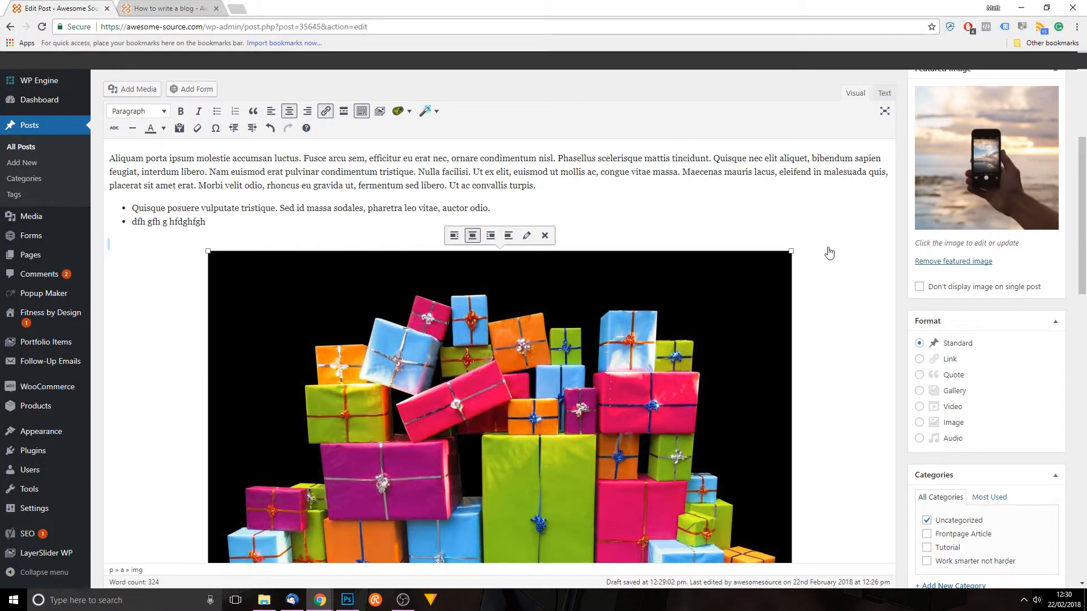
# Resize the parcels image in the post proportionally, shrinking it to about 288 × 192 px.
pyautogui.moveTo(791, 252); pyautogui.dragTo(518, 576)
pyautogui.moveTo(609, 250); pyautogui.dragTo(772, 141)
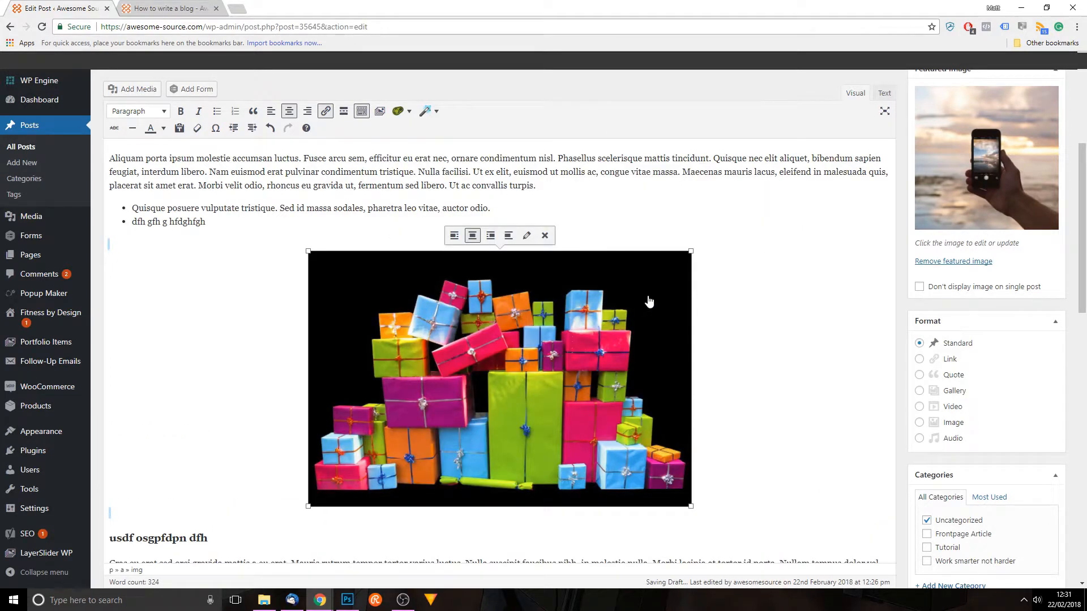
pyautogui.moveTo(691, 252); pyautogui.dragTo(769, 198)
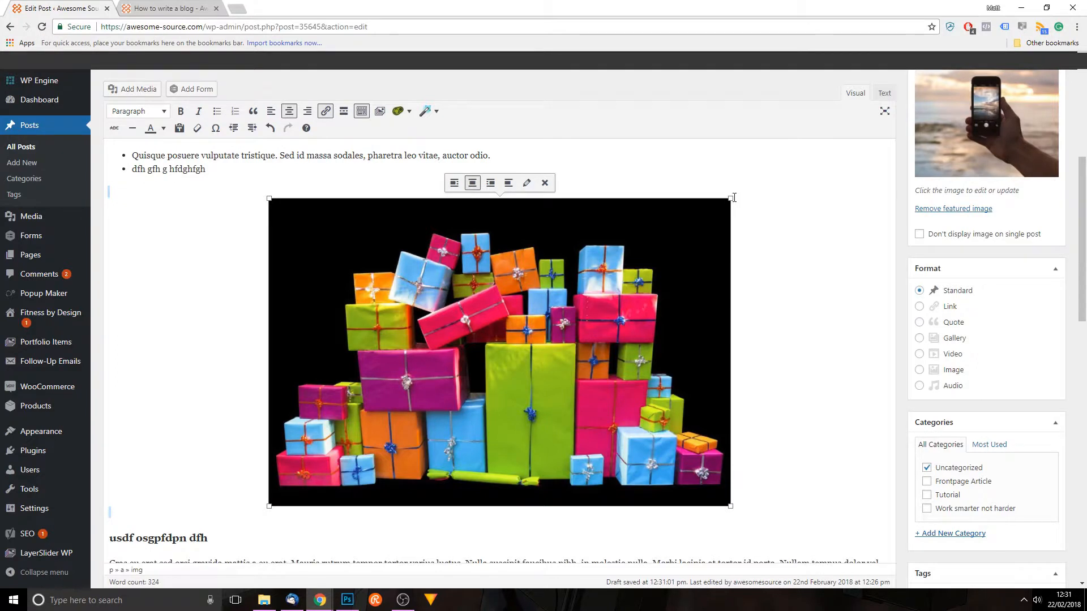
pyautogui.moveTo(731, 196); pyautogui.dragTo(470, 426)
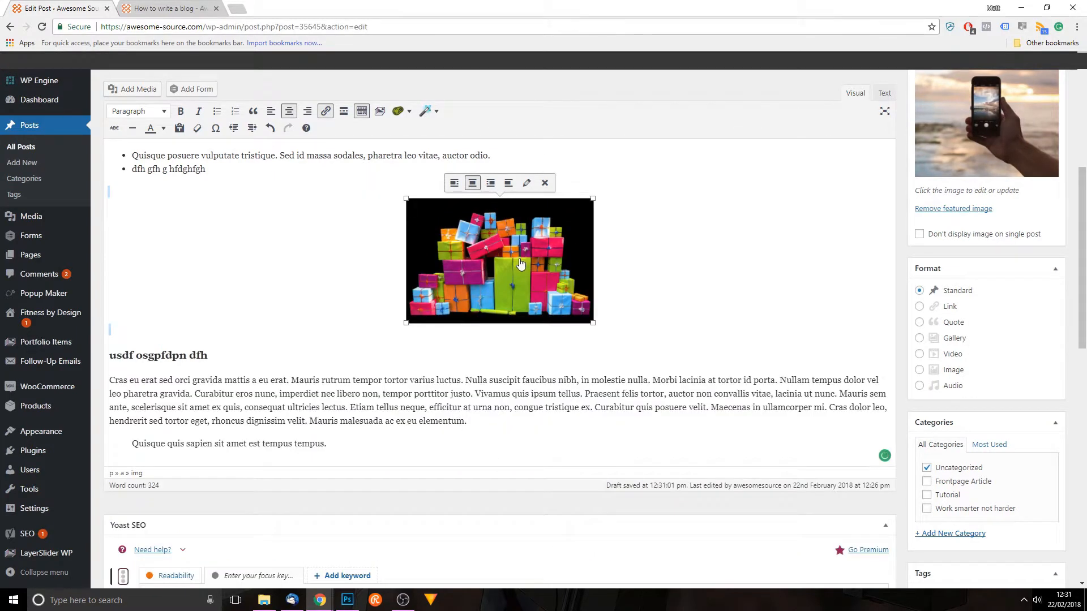
pyautogui.moveTo(593, 196); pyautogui.dragTo(576, 218)
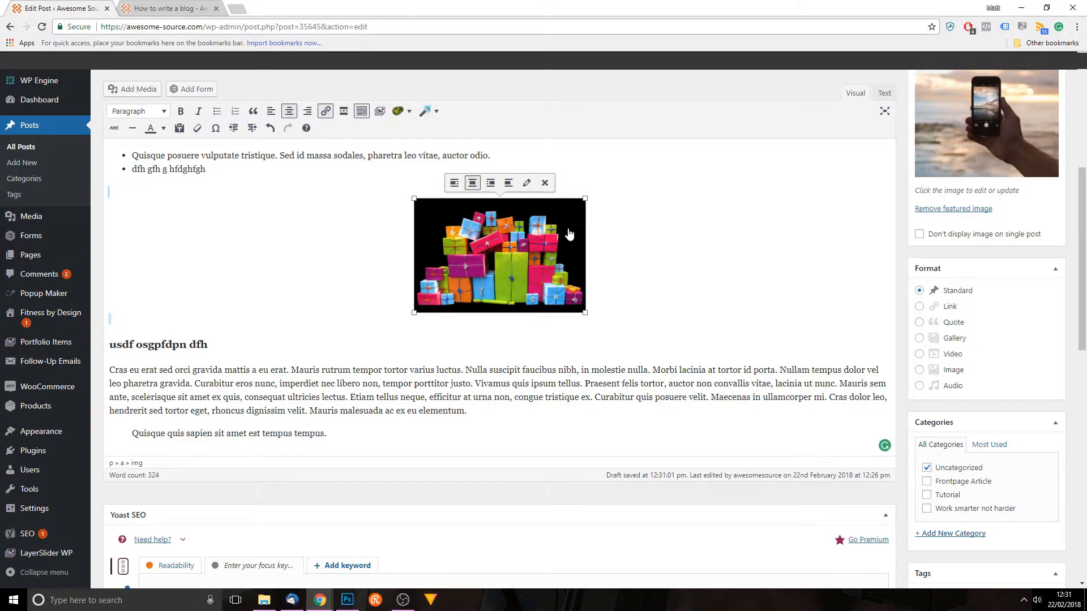
pyautogui.moveTo(585, 198); pyautogui.dragTo(581, 201)
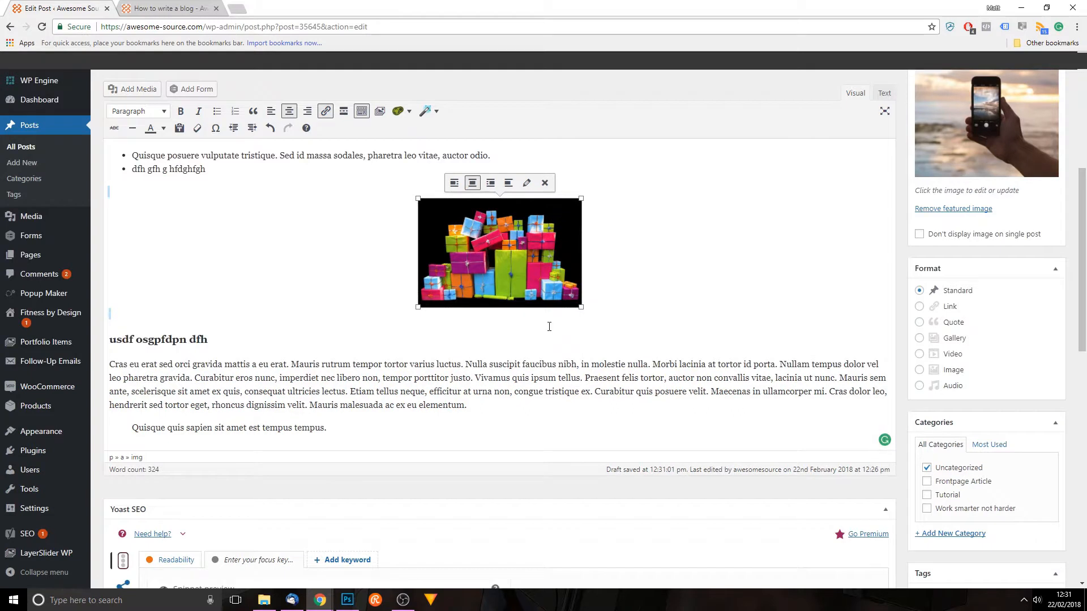
# Align the small parcels image left so the heading and paragraph wrap beside it.
pyautogui.scroll(2, 549, 327)
pyautogui.click(454, 295)
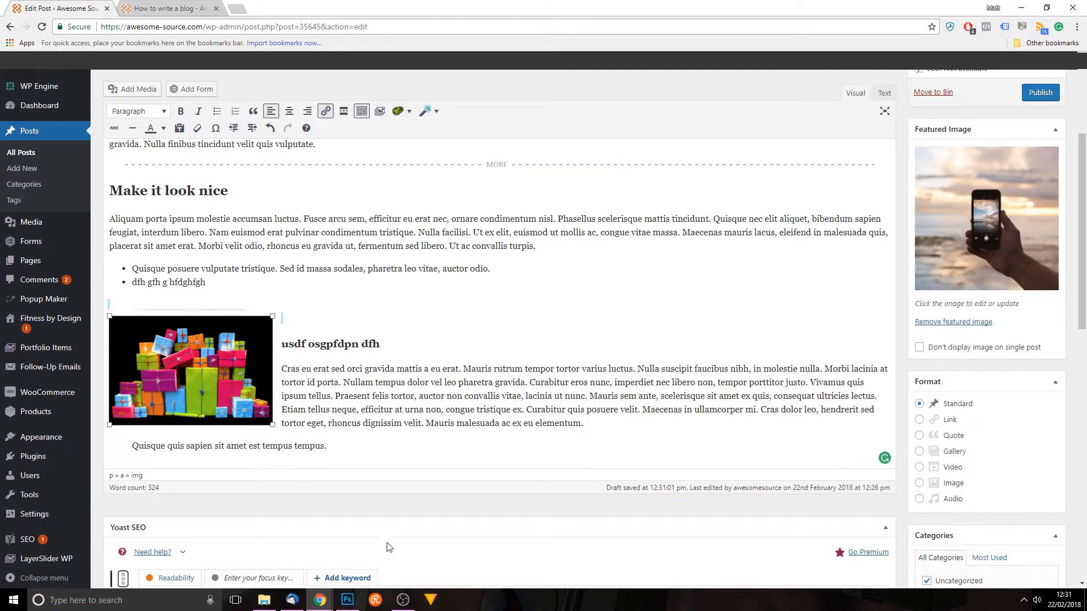
pyautogui.click(299, 328)
# Set the parcels image's size to Medium – 300 × 200 in its image details and update it in the post.
pyautogui.click(216, 388)
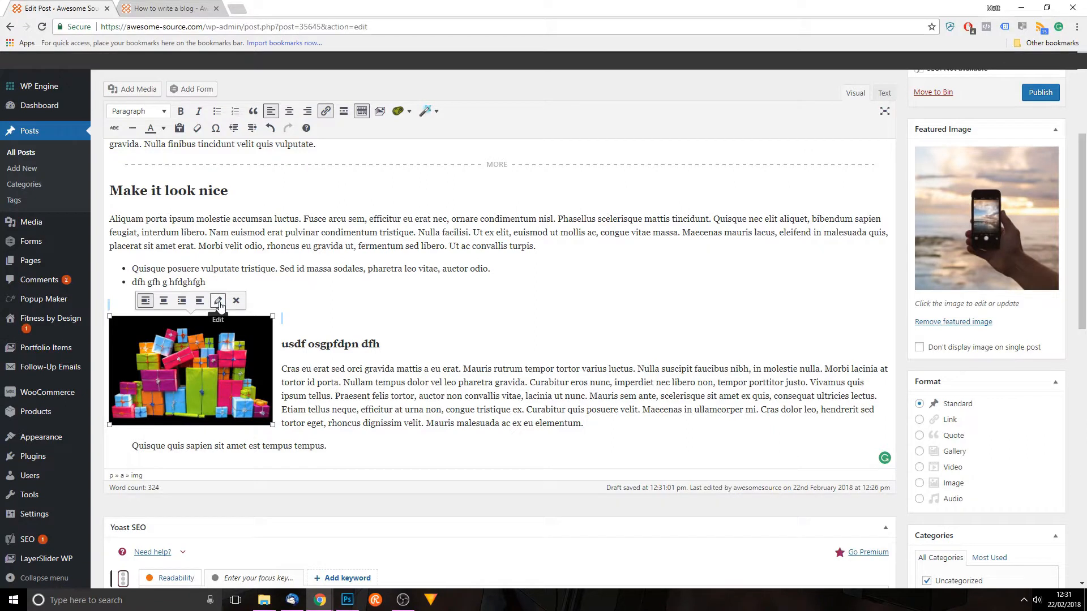
pyautogui.click(218, 305)
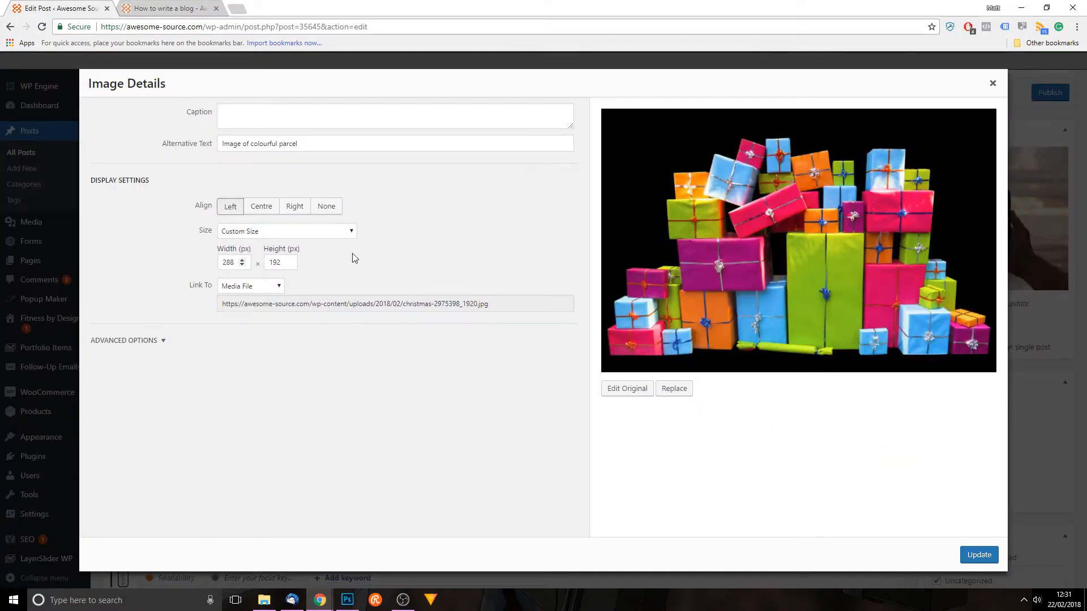
pyautogui.click(311, 231)
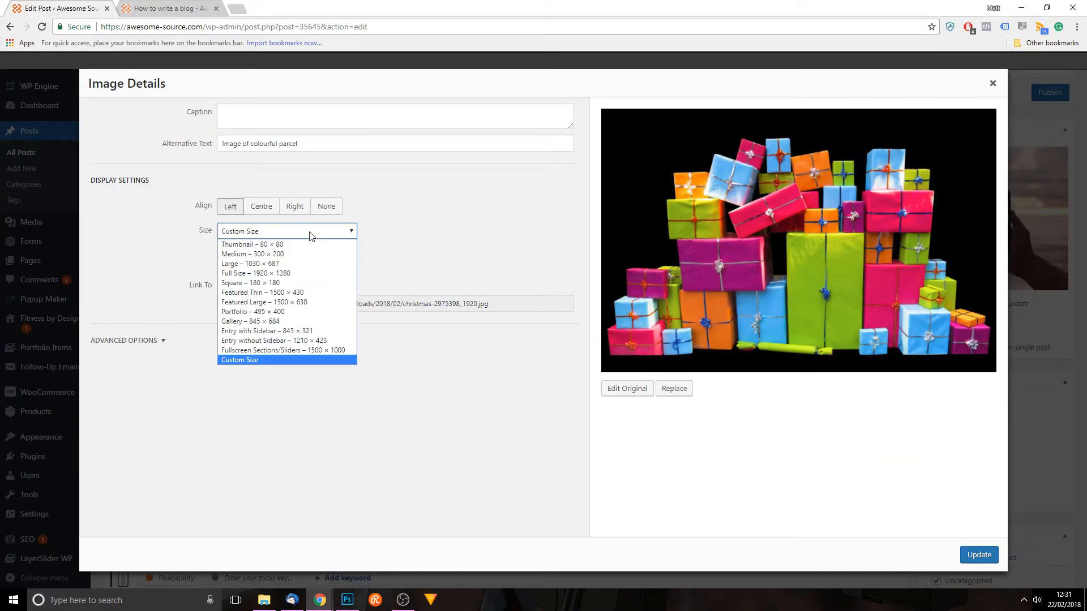
pyautogui.click(265, 252)
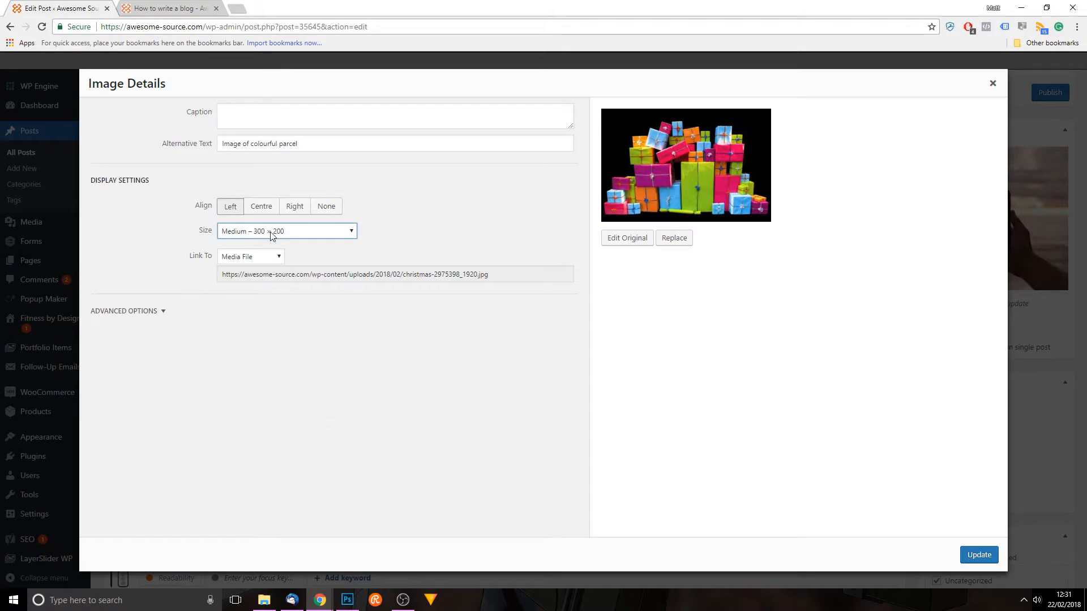
pyautogui.click(978, 556)
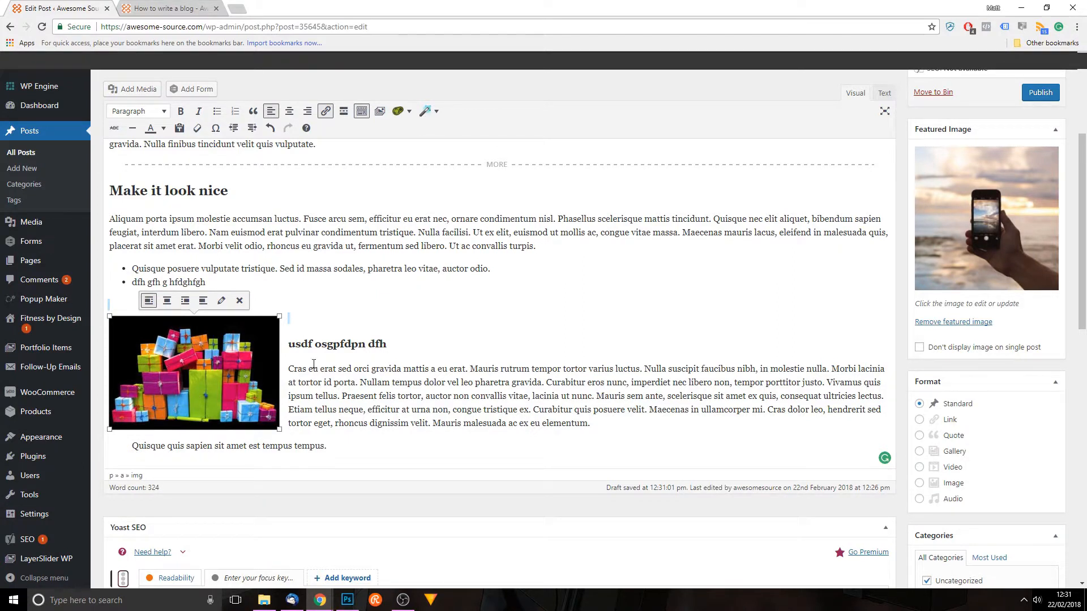
pyautogui.click(386, 369)
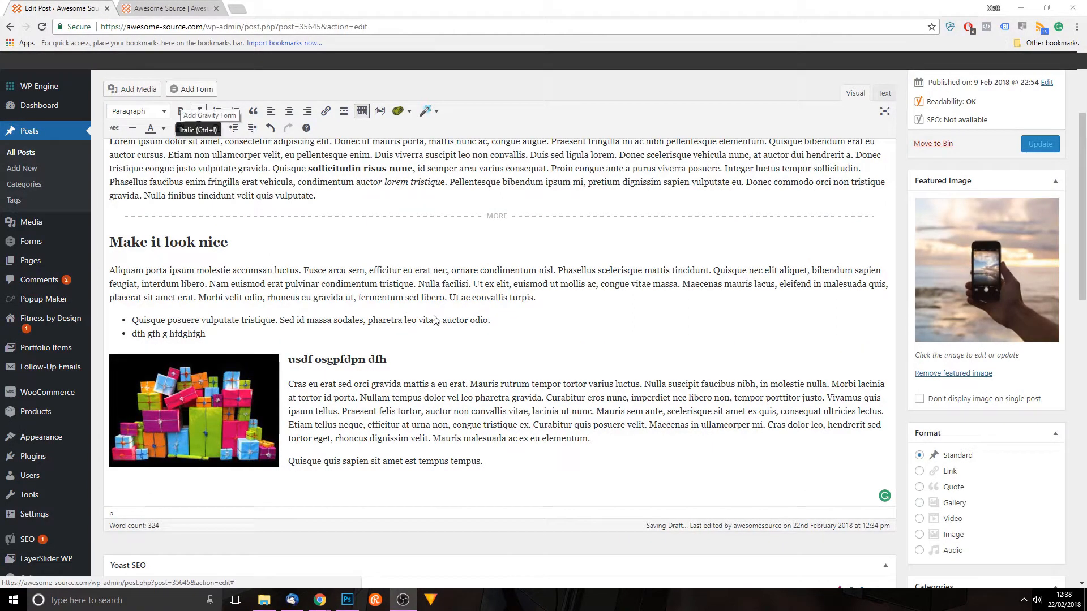
# Add an empty line after the paragraph under "Make it look nice" and start creating a media gallery there.
pyautogui.click(560, 301)
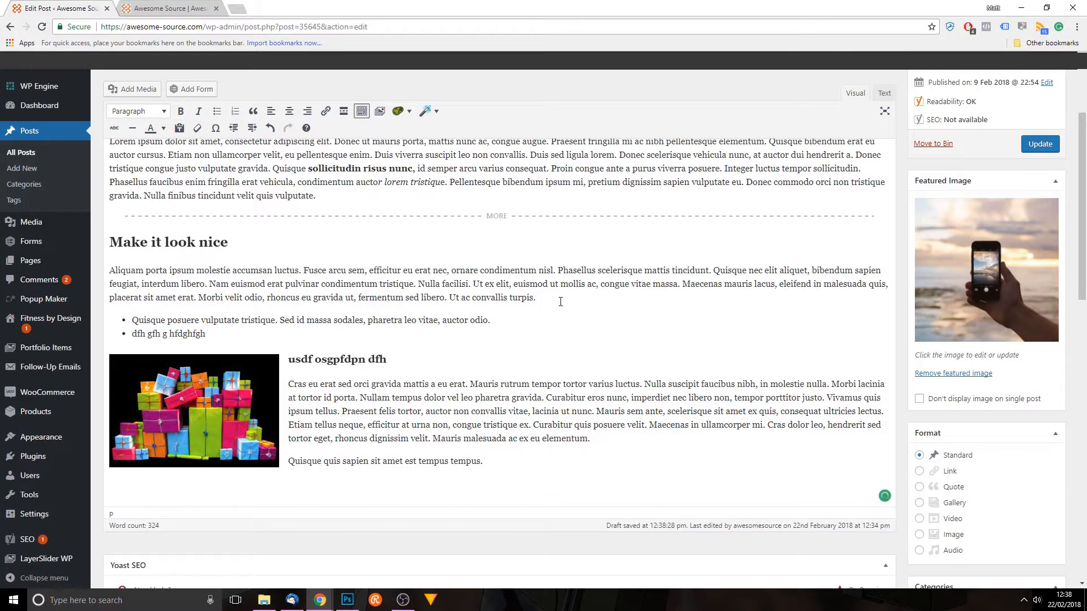
pyautogui.press('Return')
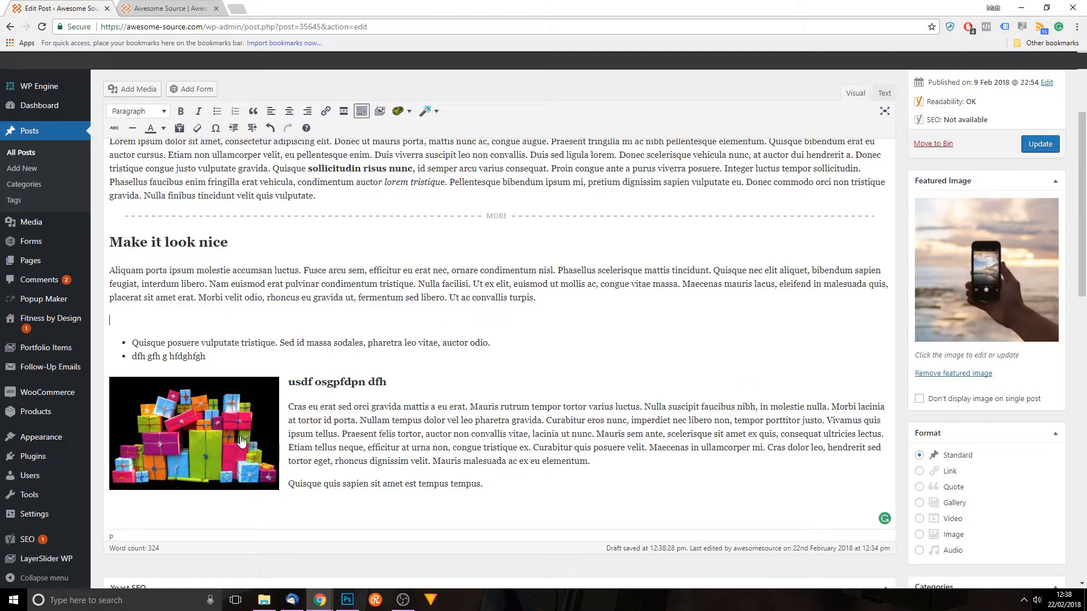
pyautogui.click(140, 89)
pyautogui.click(62, 104)
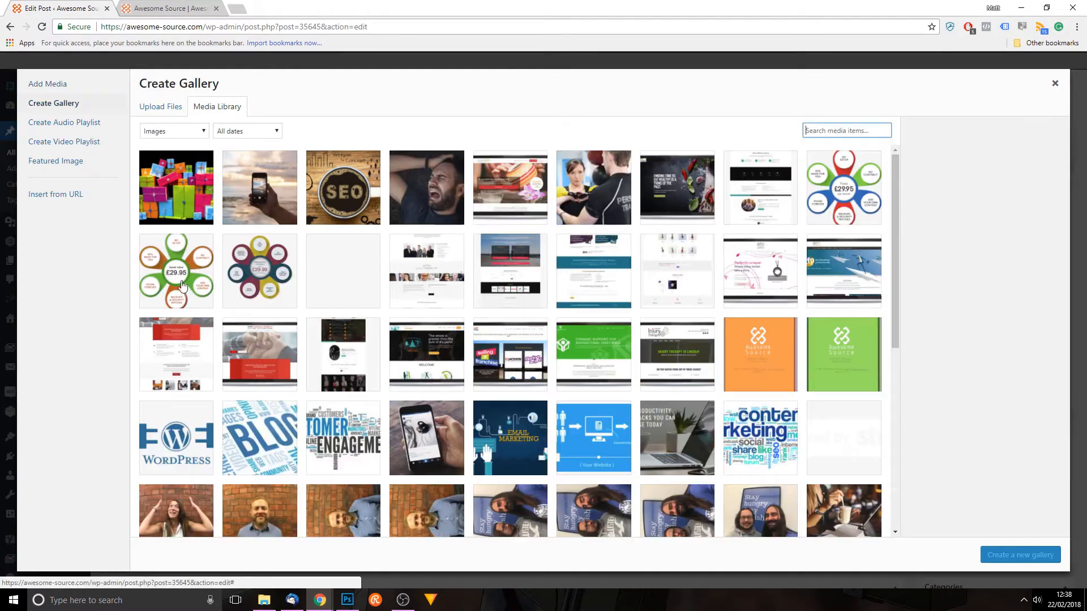
# Select four website screenshots from the media library, including mac-3.jpg, mac-4.jpg and full-4.jpg, and create a new gallery from them.
pyautogui.scroll(-6, 274, 400)
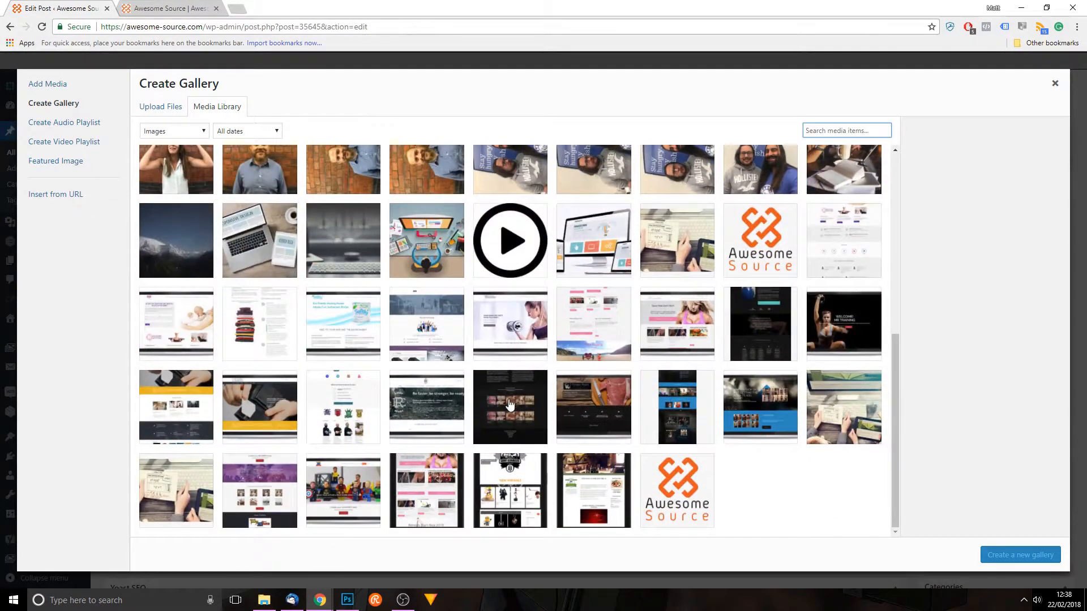
pyautogui.click(511, 406)
pyautogui.click(602, 408)
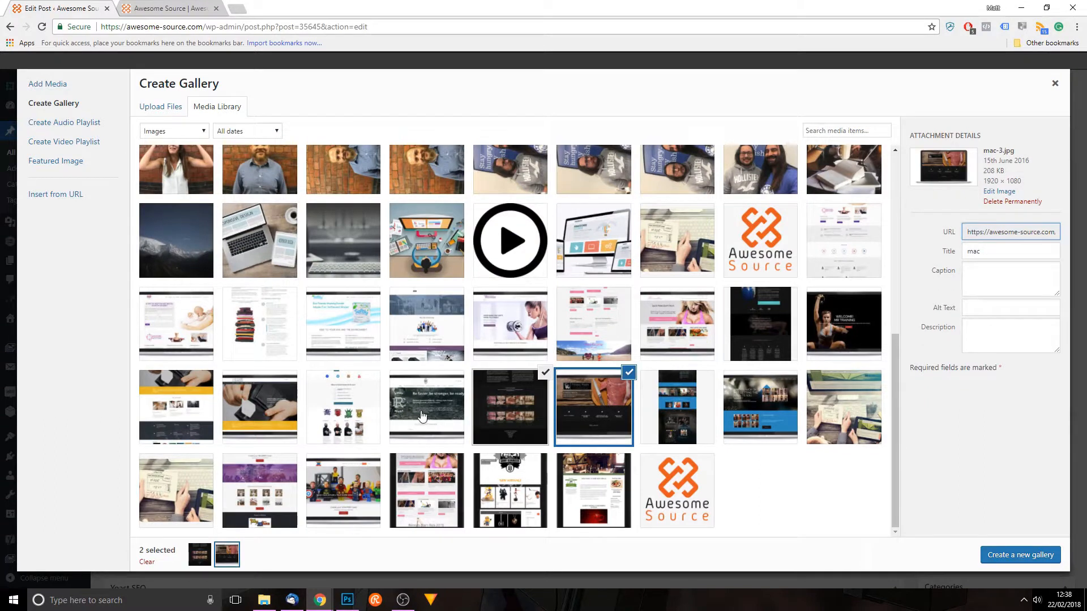
pyautogui.click(422, 417)
pyautogui.click(349, 408)
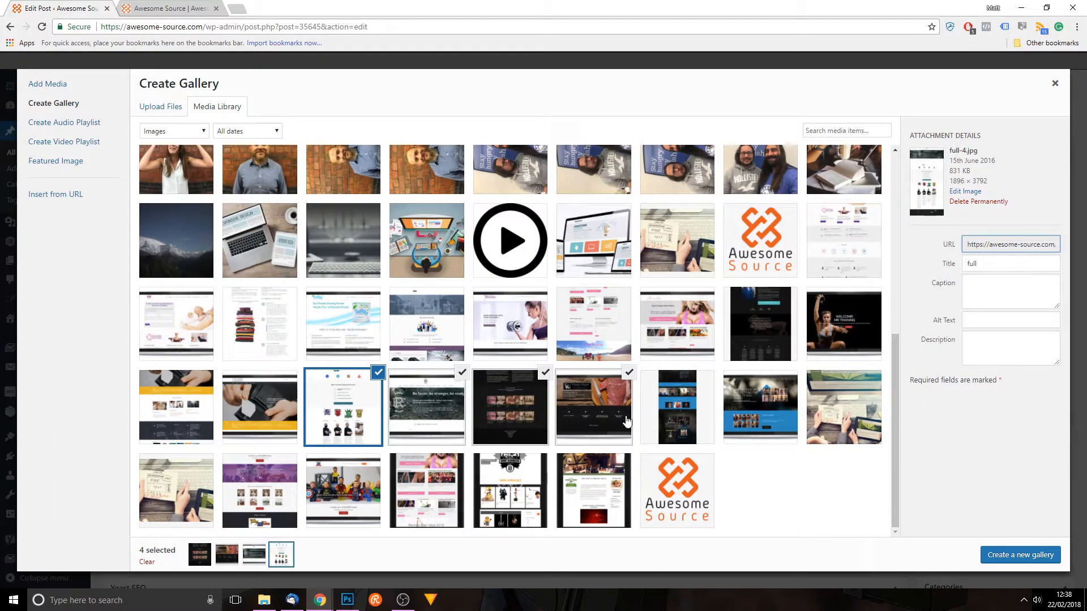
pyautogui.click(378, 373)
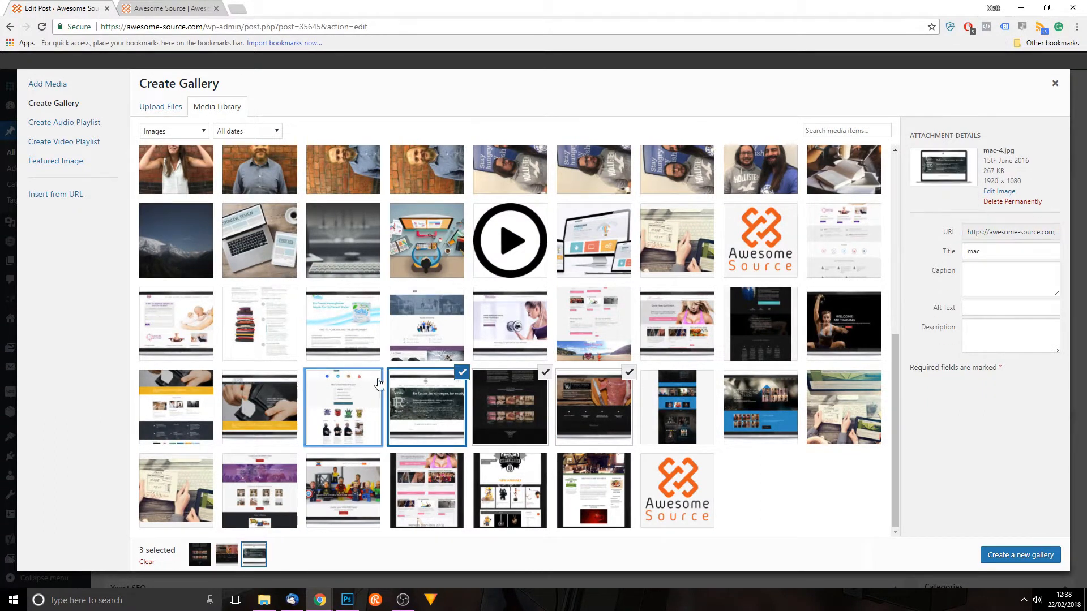
pyautogui.click(340, 411)
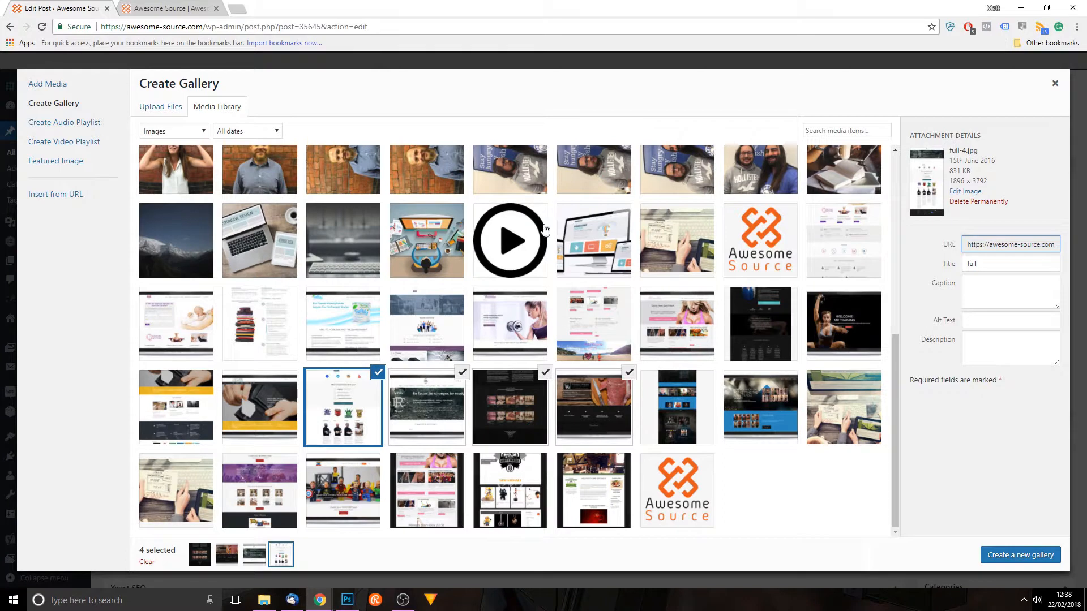
pyautogui.click(1009, 558)
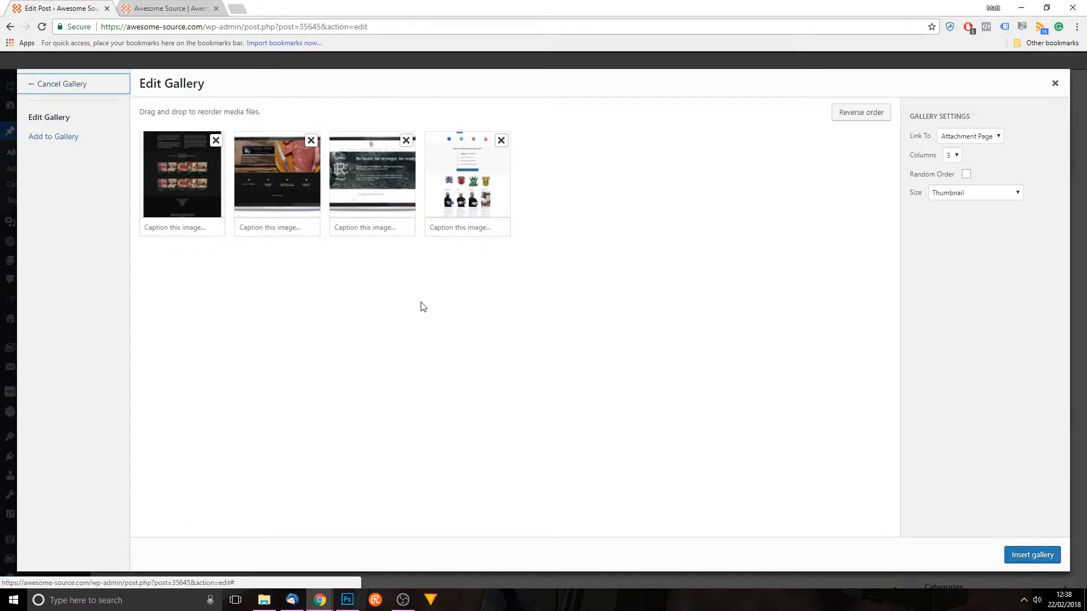
# Reorder the gallery so the green laptop screenshot comes first and the meat website laptop last, and remove the meat website one.
pyautogui.moveTo(387, 203); pyautogui.dragTo(488, 182)
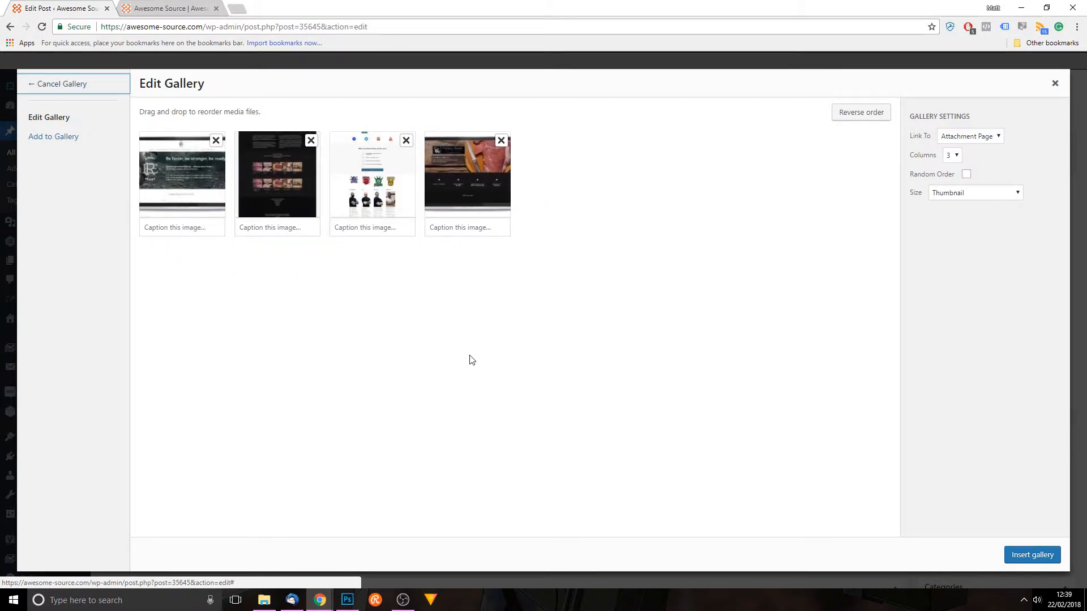
pyautogui.click(501, 141)
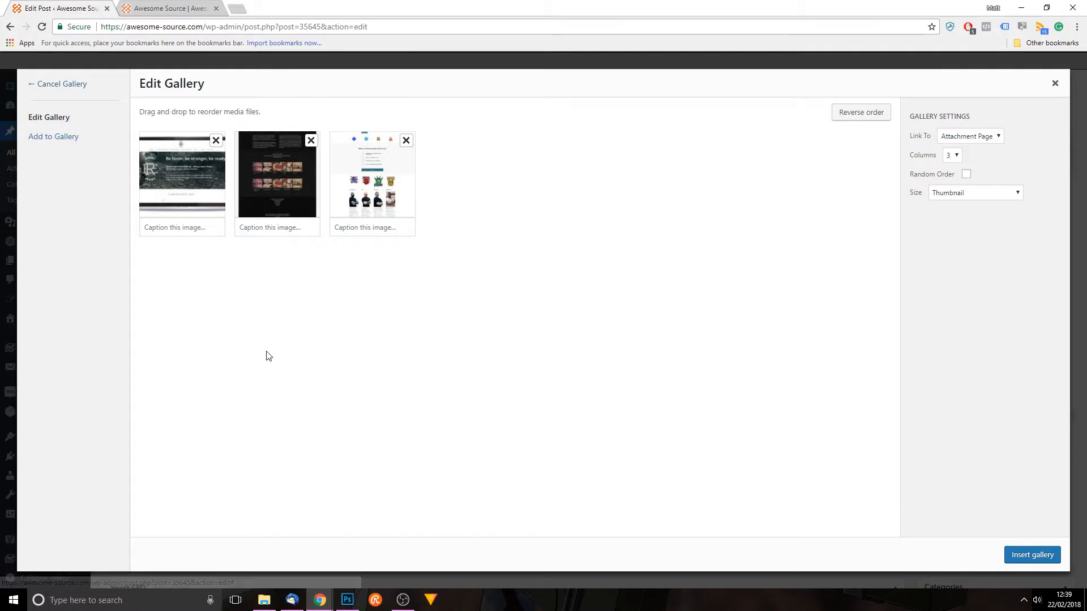
# Add the media library's dark laptop screenshot with the "Welcome" section to the gallery.
pyautogui.click(71, 142)
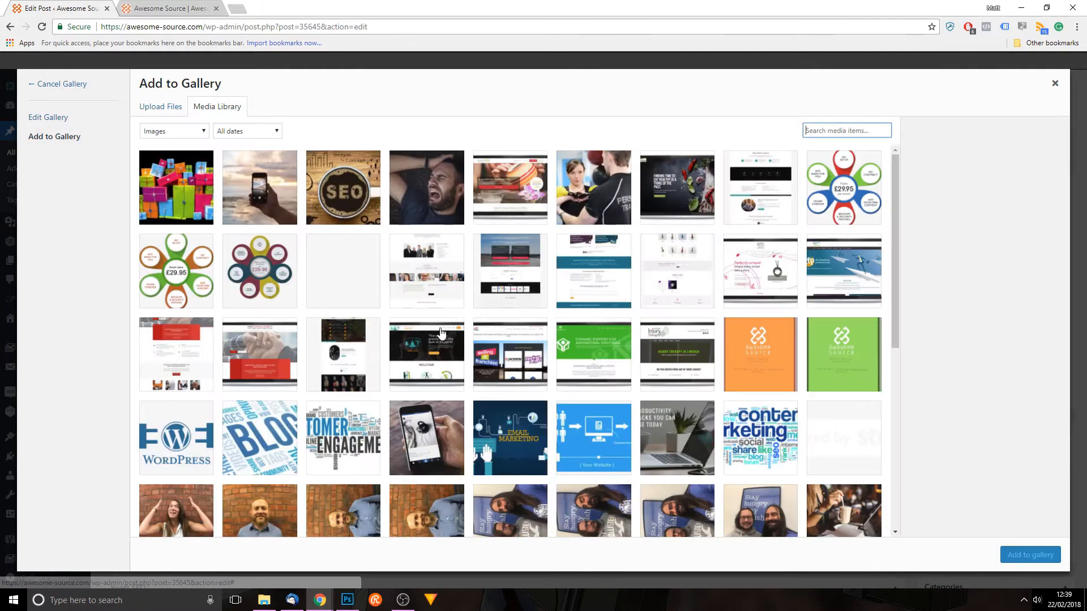
pyautogui.click(435, 368)
pyautogui.click(1029, 556)
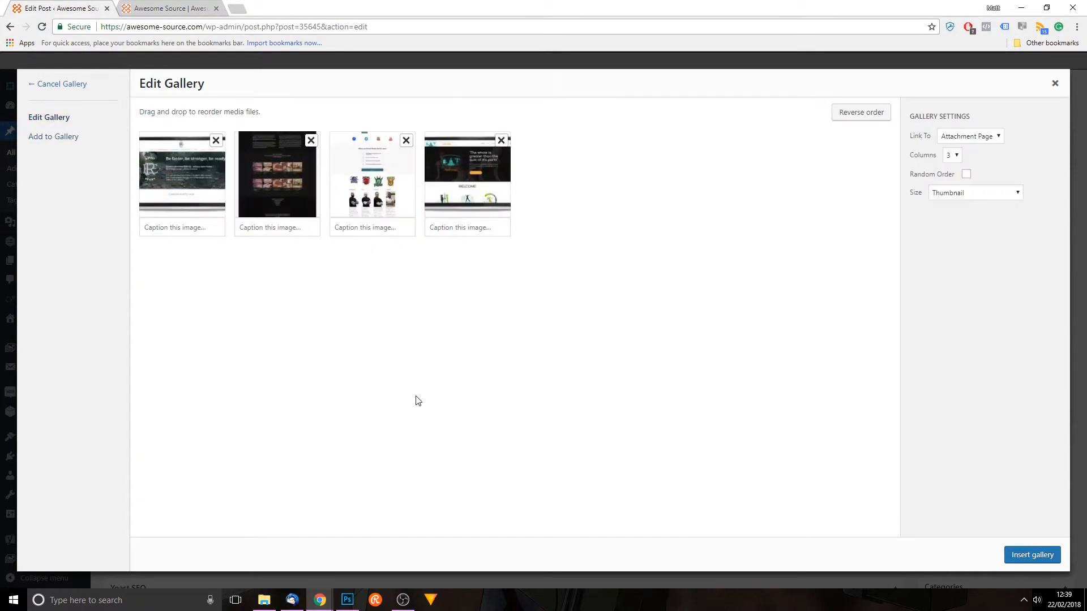
# Link the gallery images to Media File and set the gallery to 4 columns, trying 2 columns along the way.
pyautogui.click(984, 137)
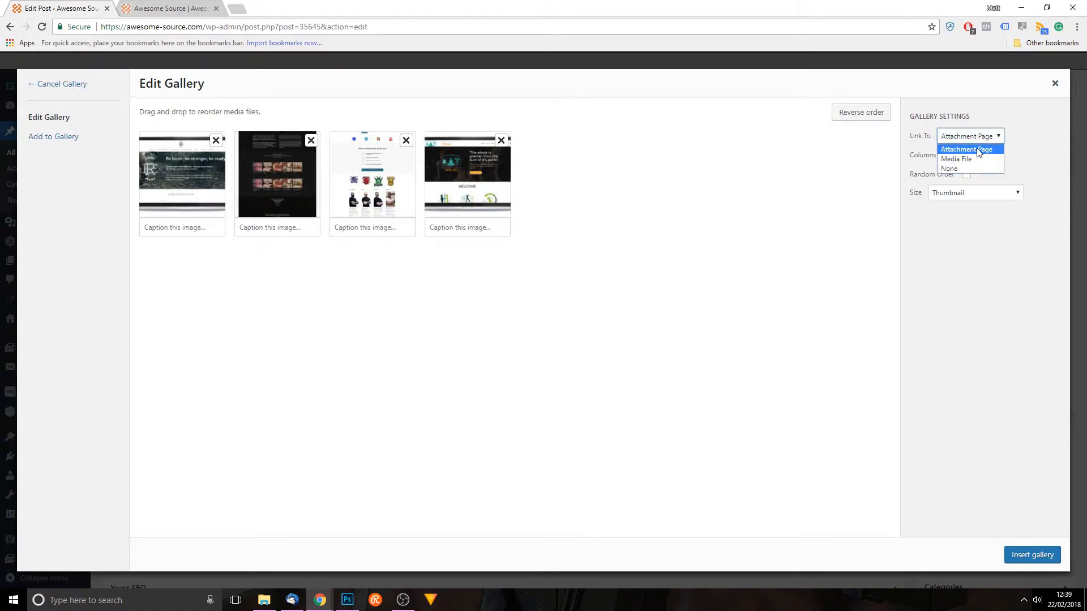
pyautogui.click(960, 160)
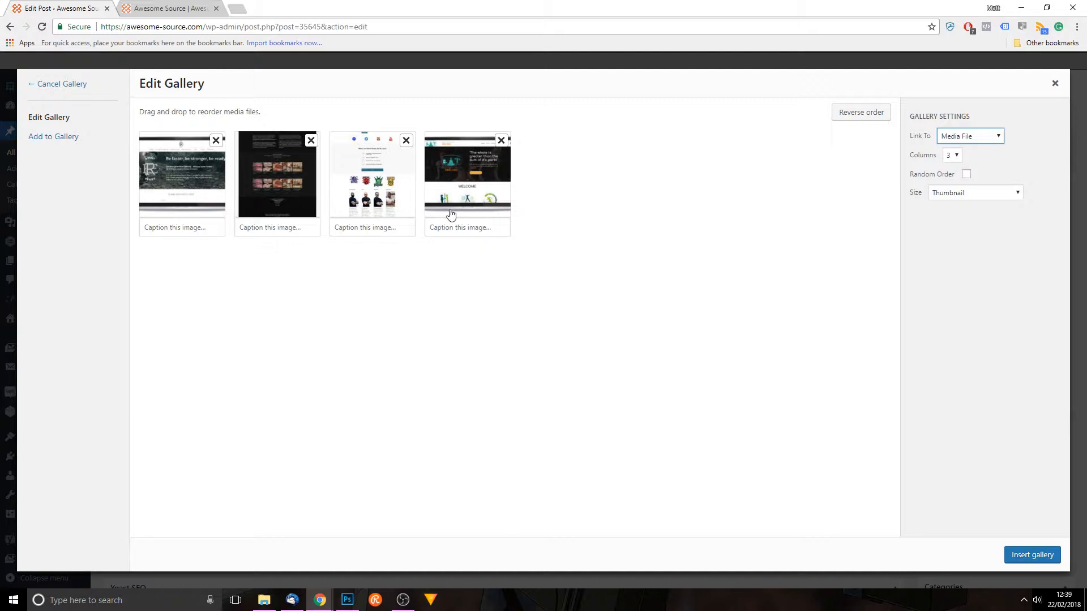
pyautogui.click(953, 155)
pyautogui.click(955, 198)
pyautogui.click(953, 155)
pyautogui.click(954, 177)
pyautogui.click(953, 156)
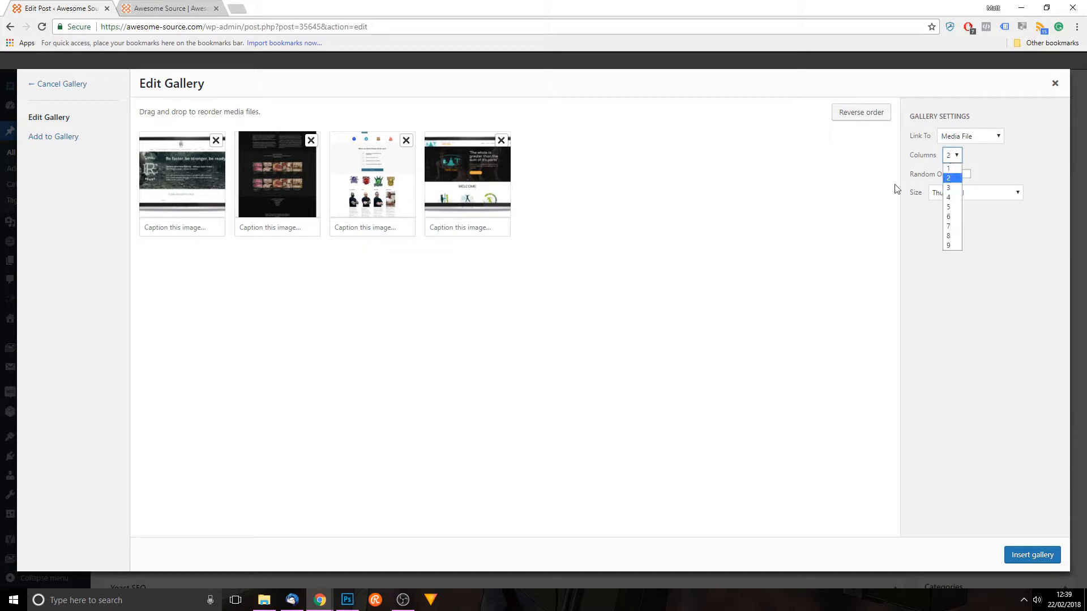
pyautogui.click(949, 198)
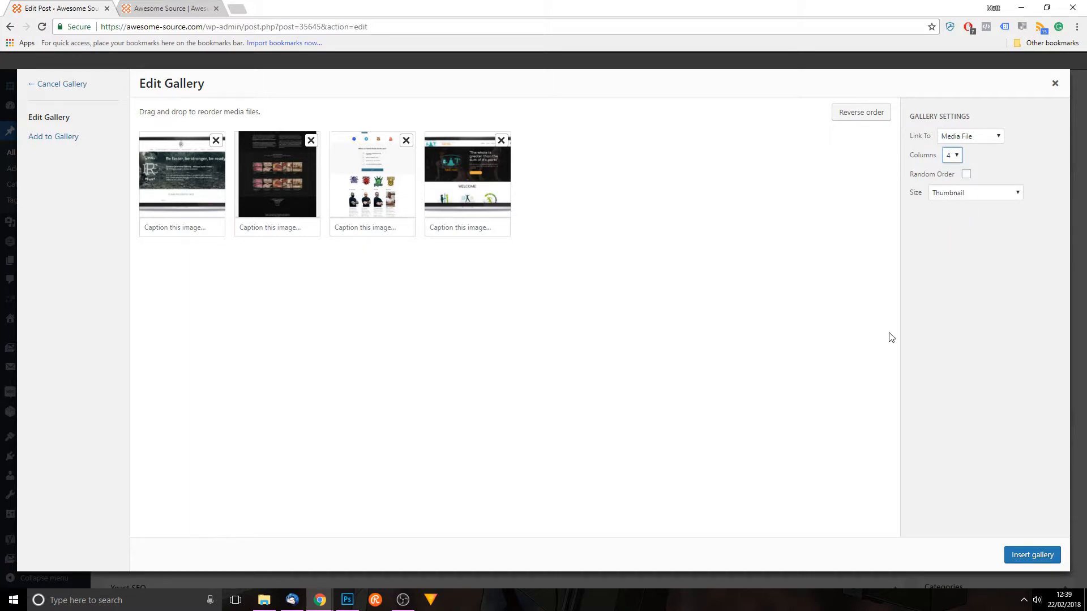
# Try Random Order and switch it off, arranging the images as green laptop, white full page, "Welcome" laptop, black full page.
pyautogui.click(966, 175)
pyautogui.moveTo(479, 181); pyautogui.dragTo(377, 178)
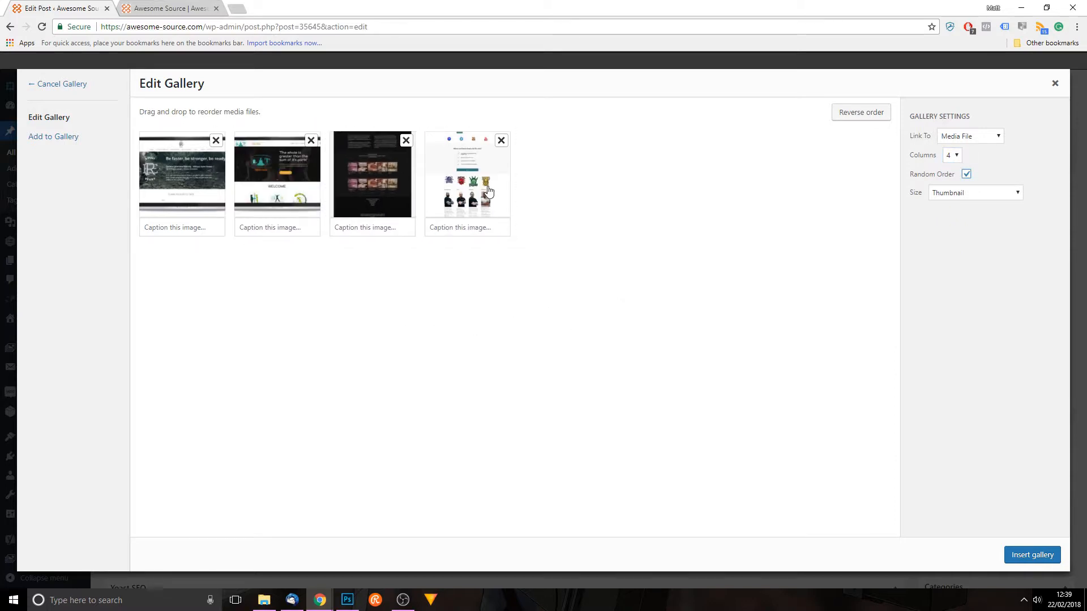
pyautogui.moveTo(487, 187); pyautogui.dragTo(277, 182)
pyautogui.click(966, 175)
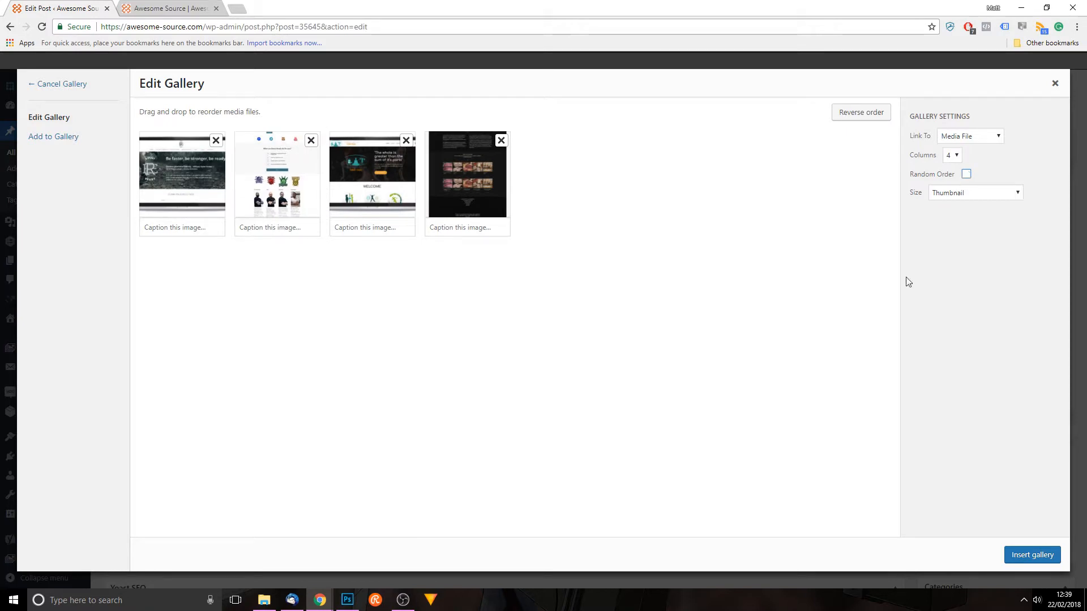
# Set the gallery's image size to Medium and insert the gallery into the post.
pyautogui.click(956, 194)
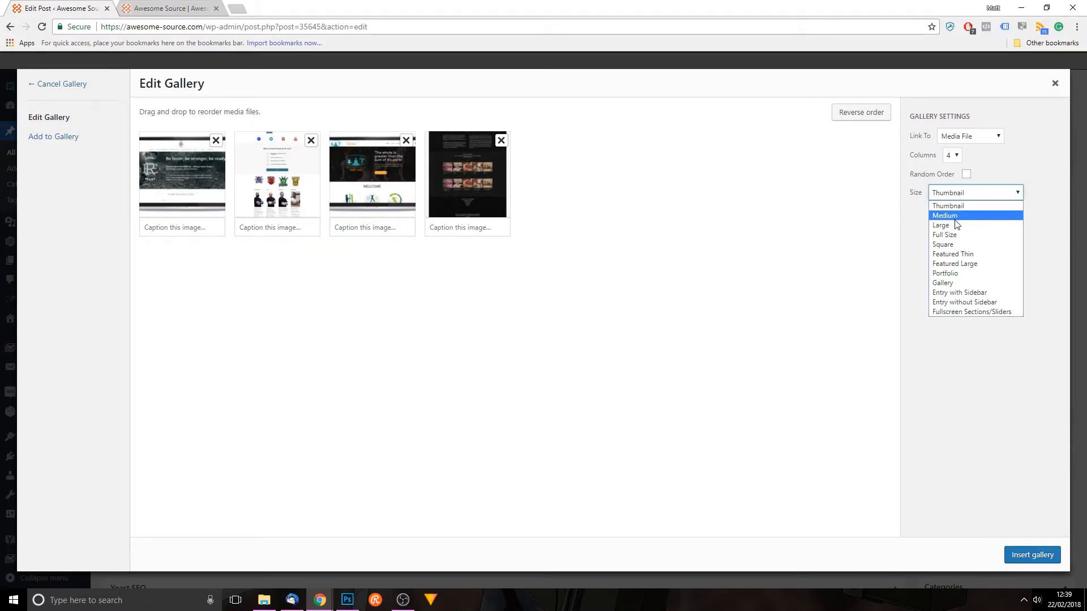
pyautogui.click(958, 216)
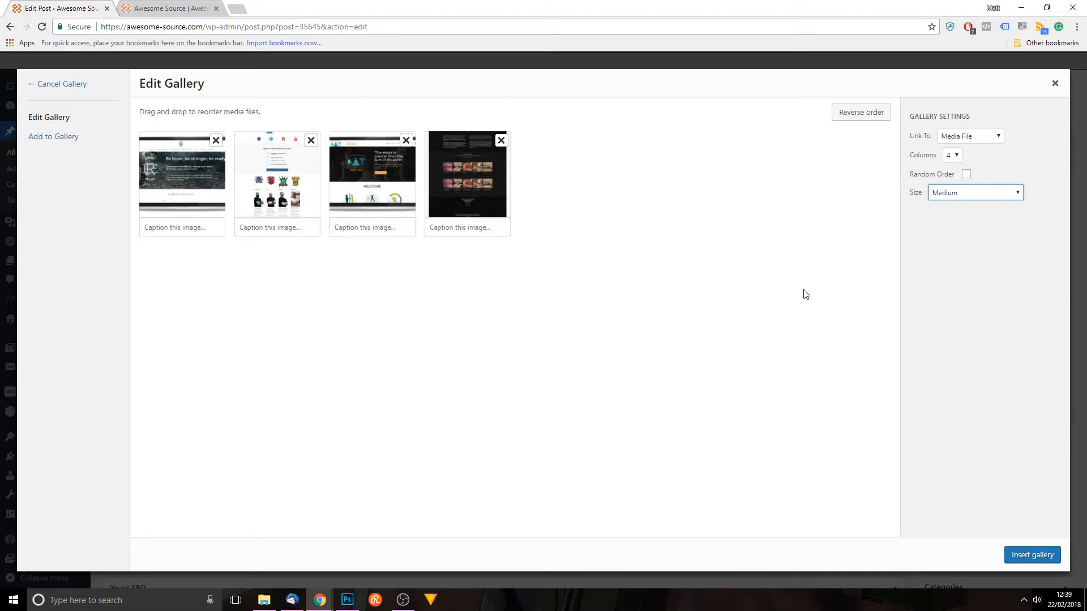
pyautogui.click(1032, 555)
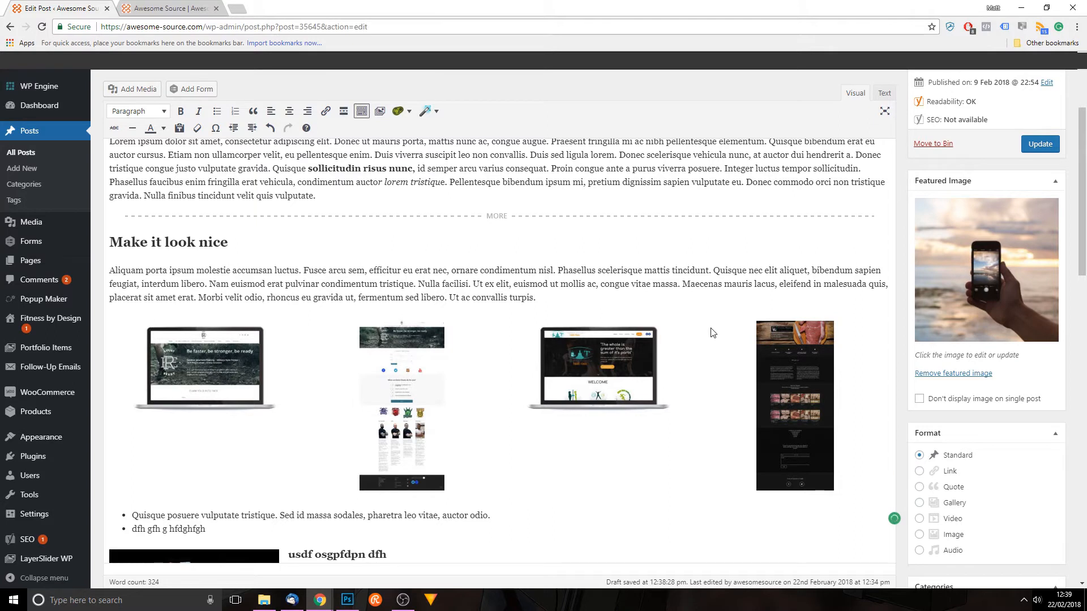
# Open the inserted gallery's settings, review the available image sizes, and close them without changing anything.
pyautogui.scroll(-2, 708, 340)
pyautogui.click(223, 269)
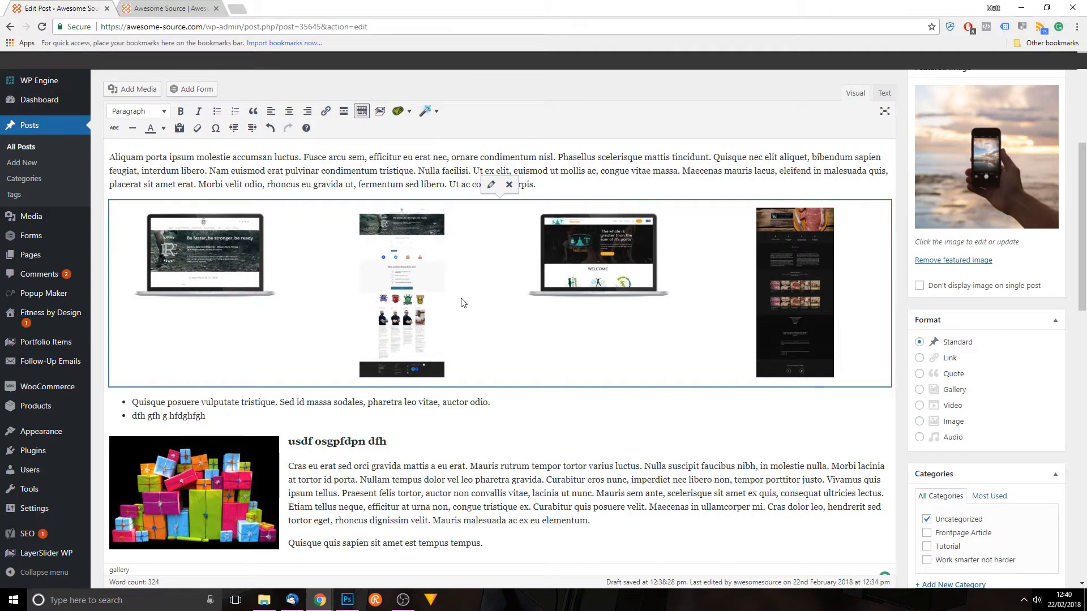
pyautogui.click(491, 185)
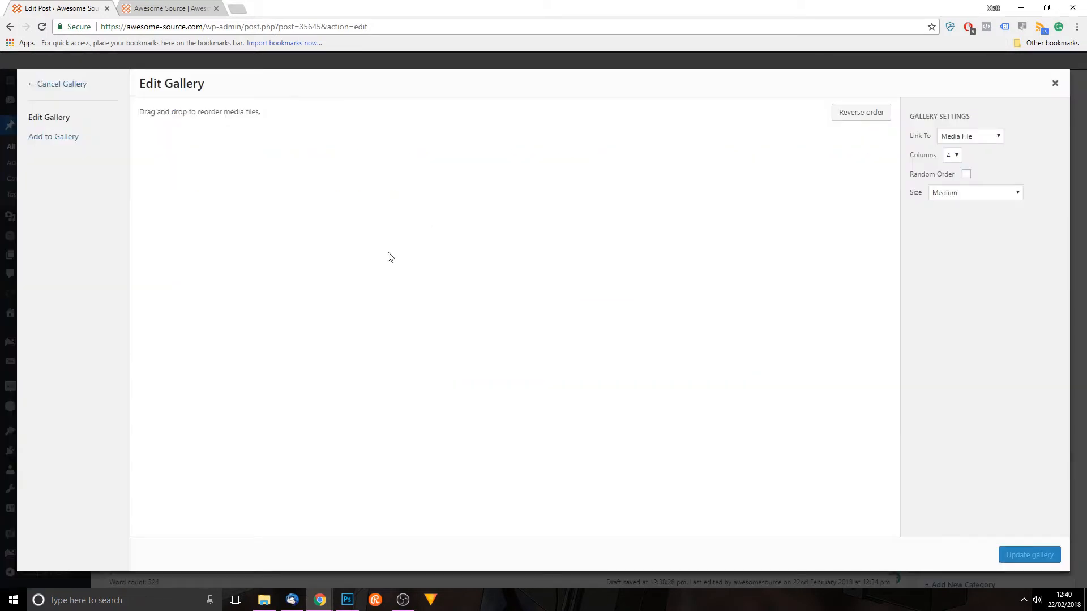
pyautogui.click(967, 194)
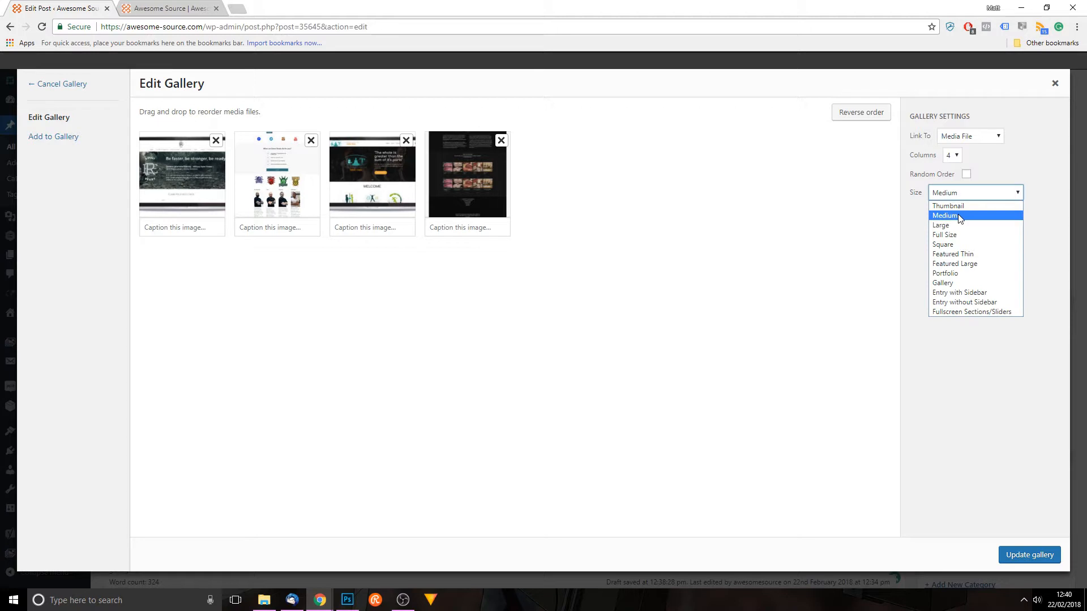
pyautogui.click(1054, 83)
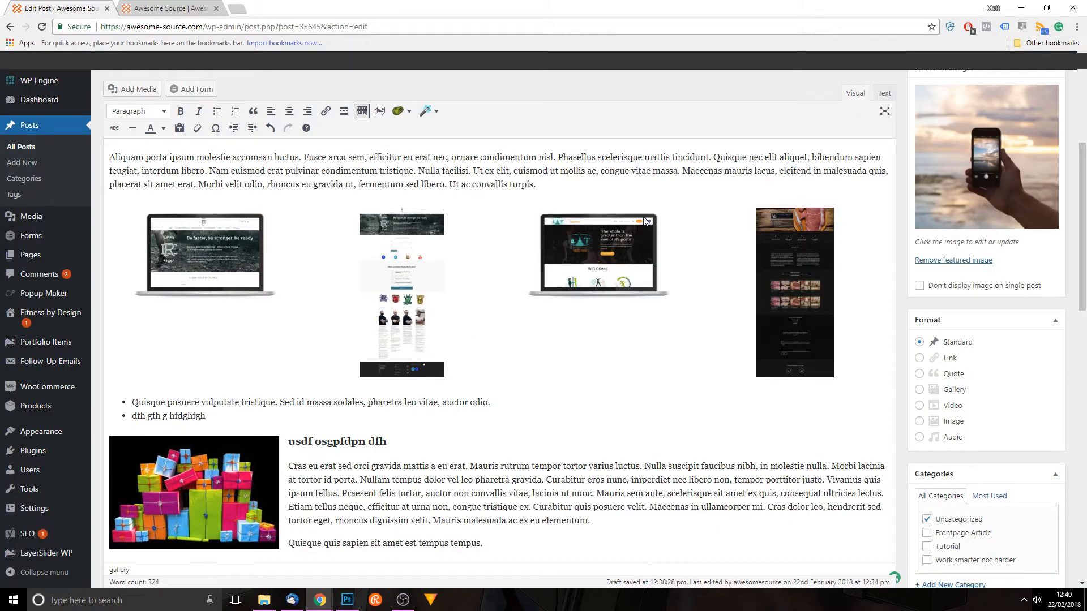
# Change the inserted gallery's image size to Gallery and update the gallery in the post.
pyautogui.click(603, 261)
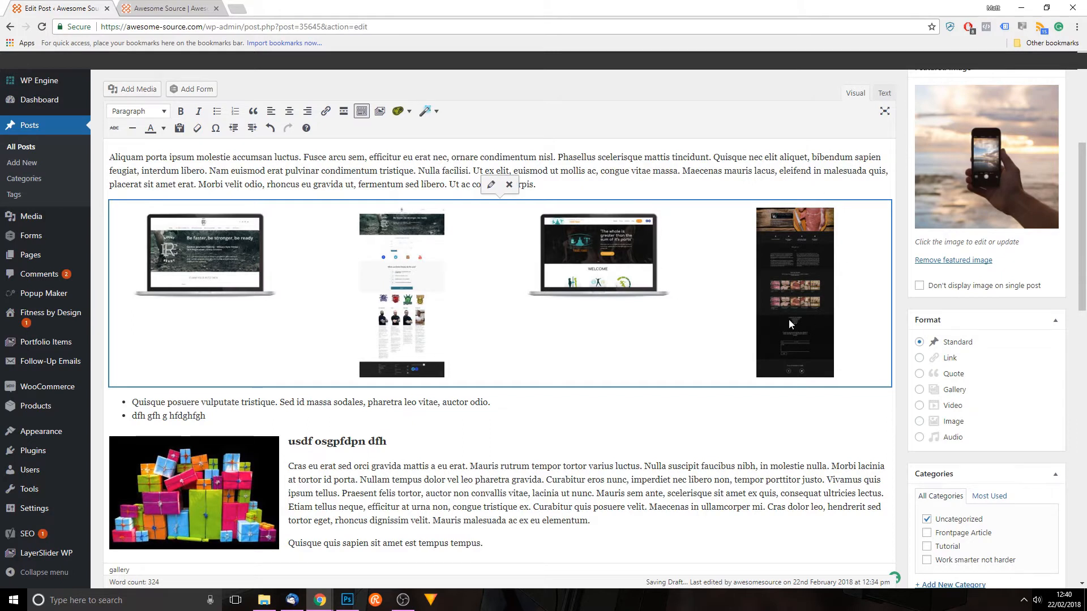
pyautogui.click(491, 185)
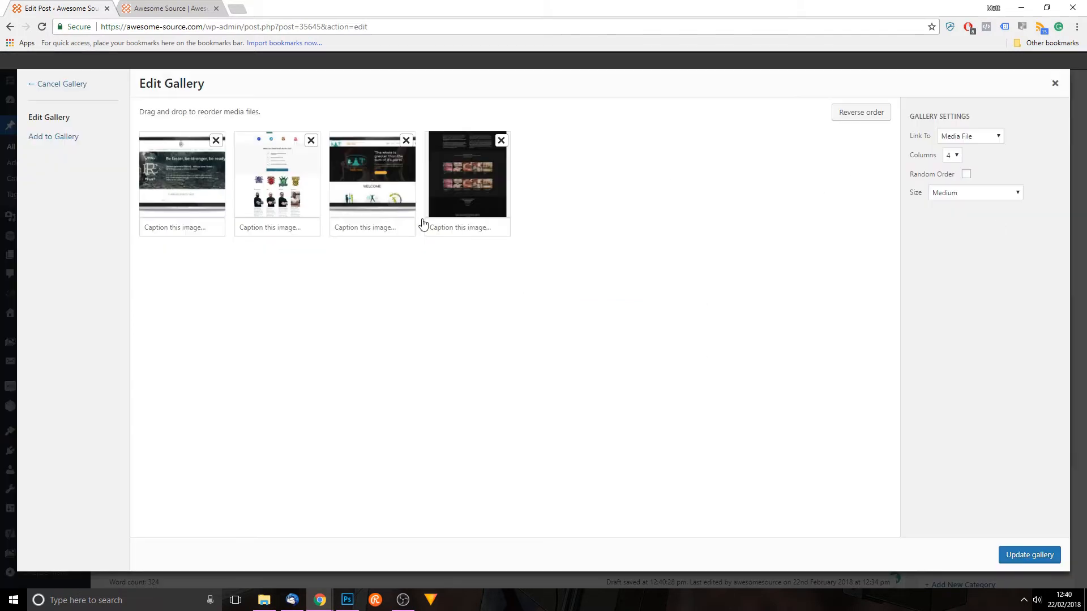
pyautogui.click(957, 196)
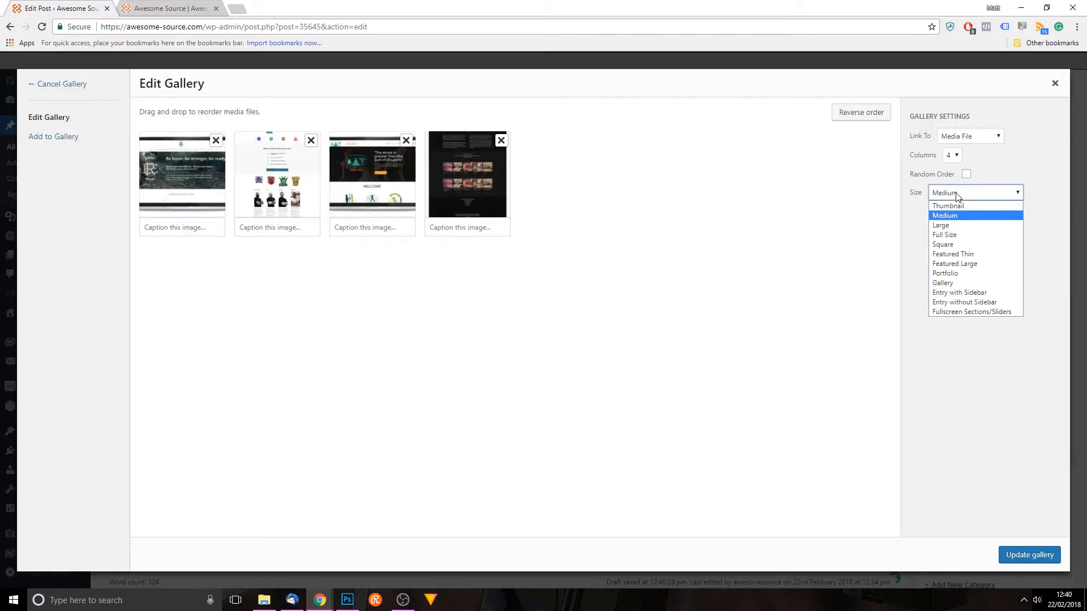
pyautogui.click(961, 283)
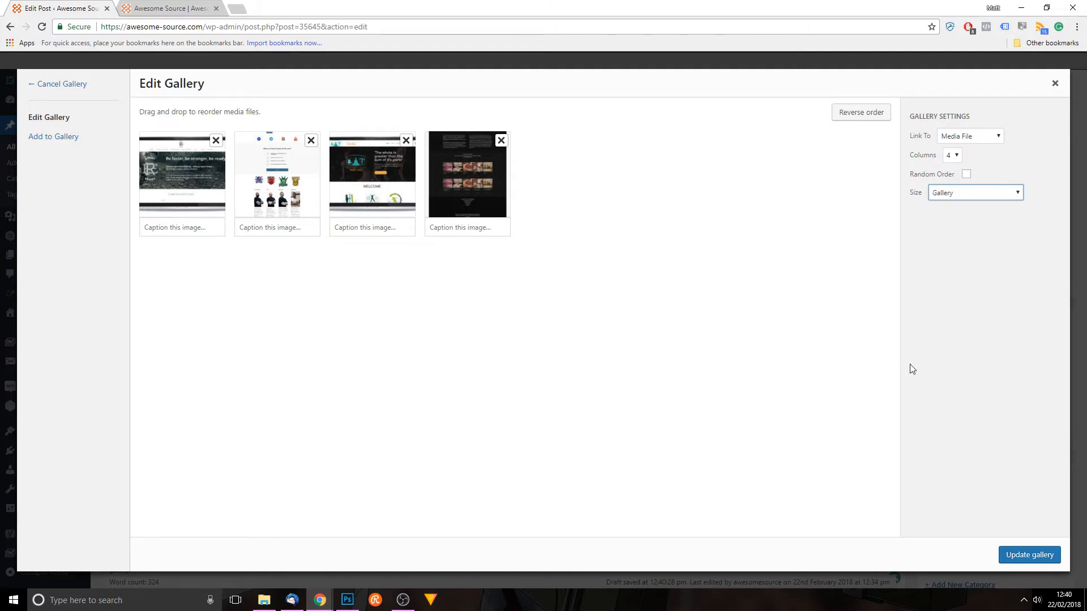
pyautogui.click(1030, 556)
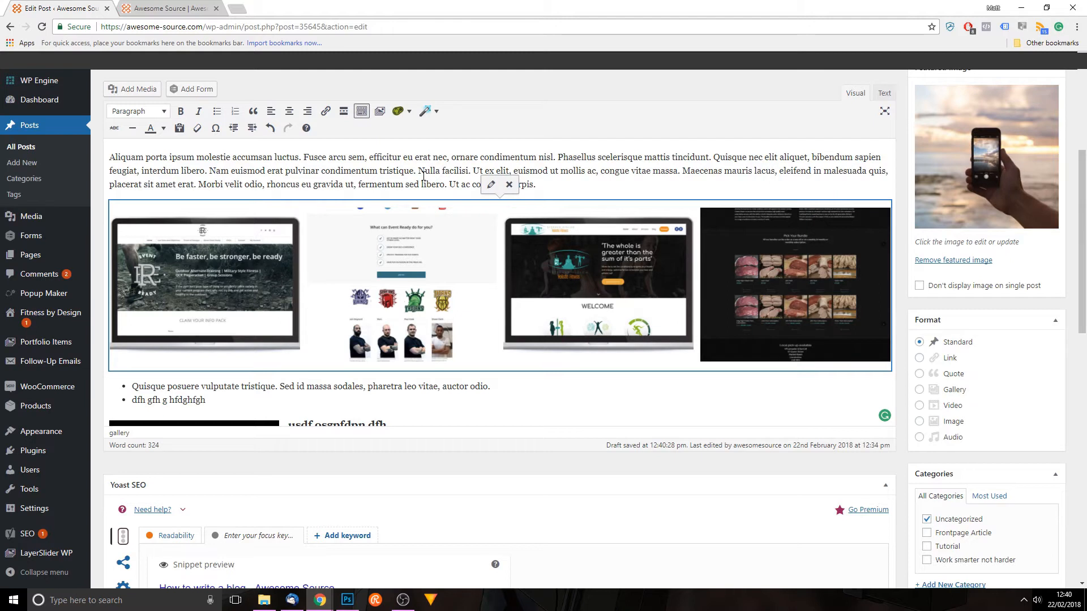
# Edit the gallery again and remove its two laptop images.
pyautogui.click(491, 185)
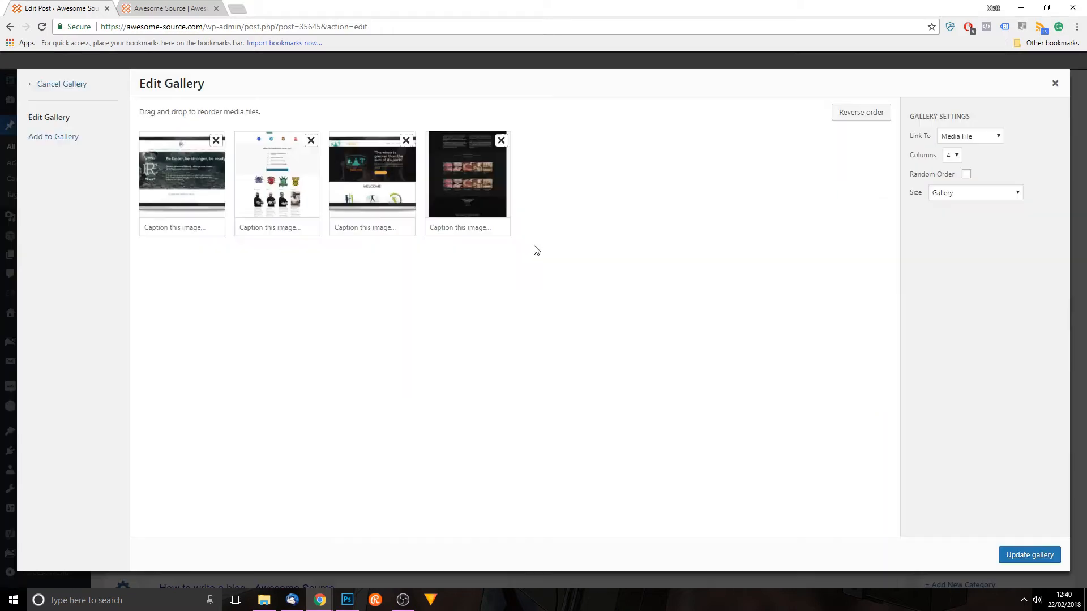
pyautogui.click(407, 142)
pyautogui.click(215, 141)
# Add the teal-banded and the jewellery full-page website screenshots from the media library to the gallery, and update it.
pyautogui.click(62, 137)
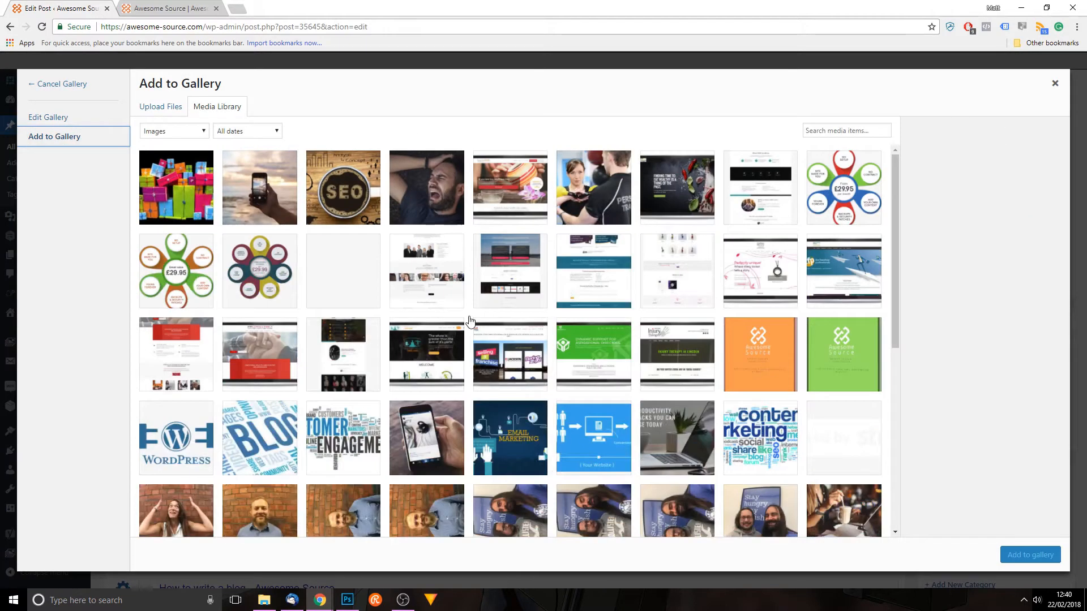
pyautogui.click(600, 283)
pyautogui.click(675, 274)
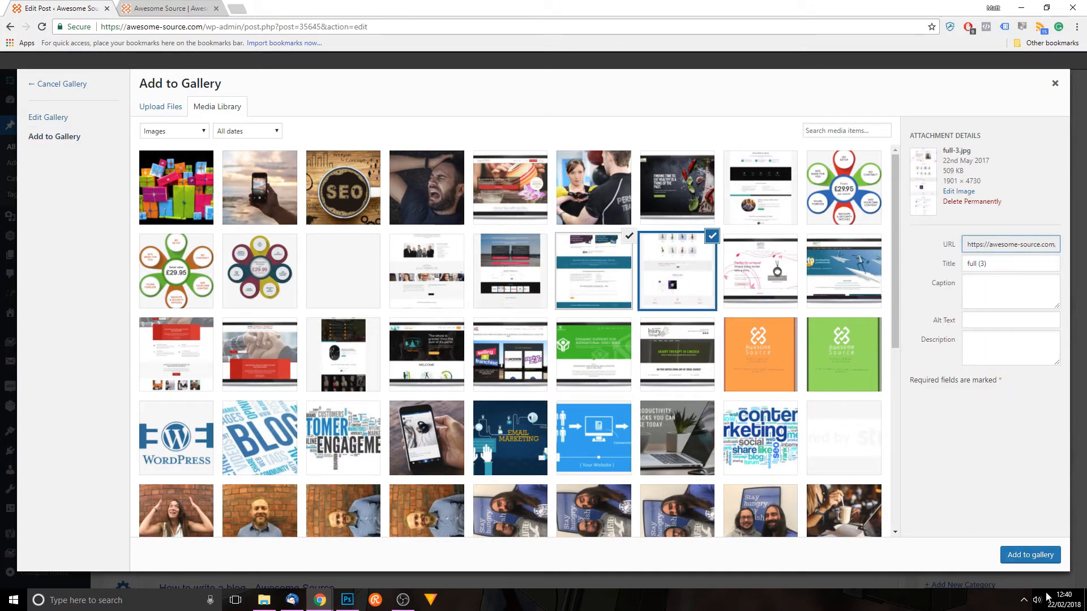
pyautogui.click(1025, 559)
pyautogui.click(1028, 556)
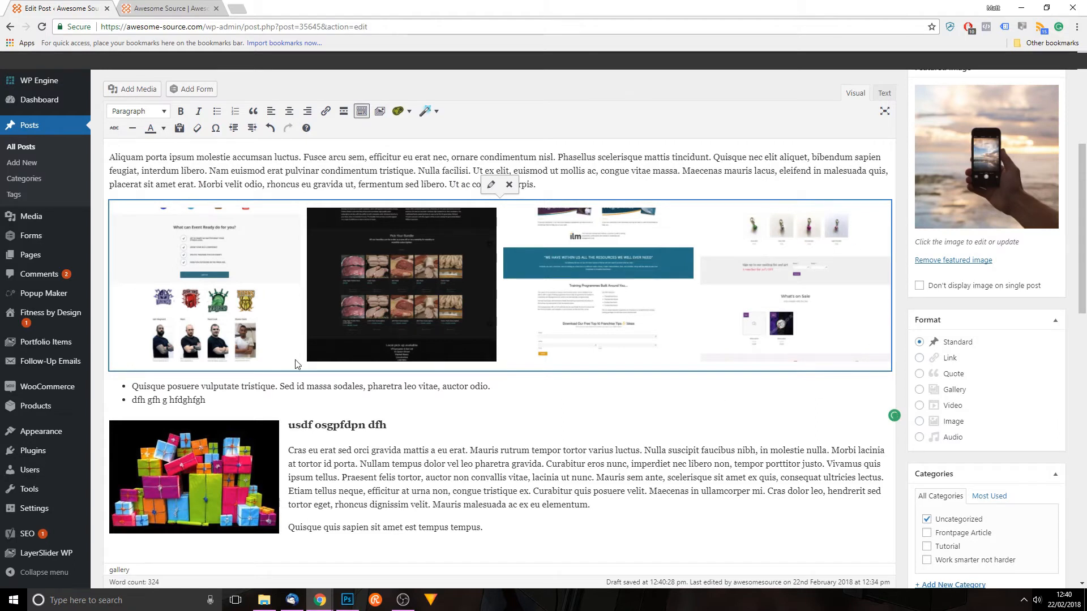
# Reopen the gallery's settings to review its images and options, and update it without changing anything.
pyautogui.scroll(1, 768, 277)
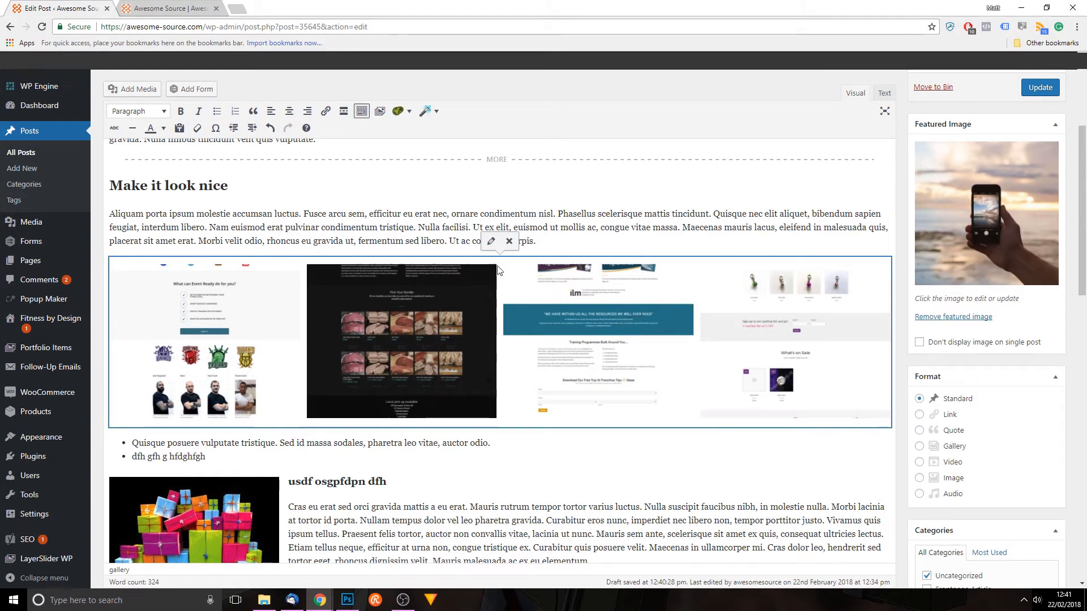
pyautogui.click(491, 243)
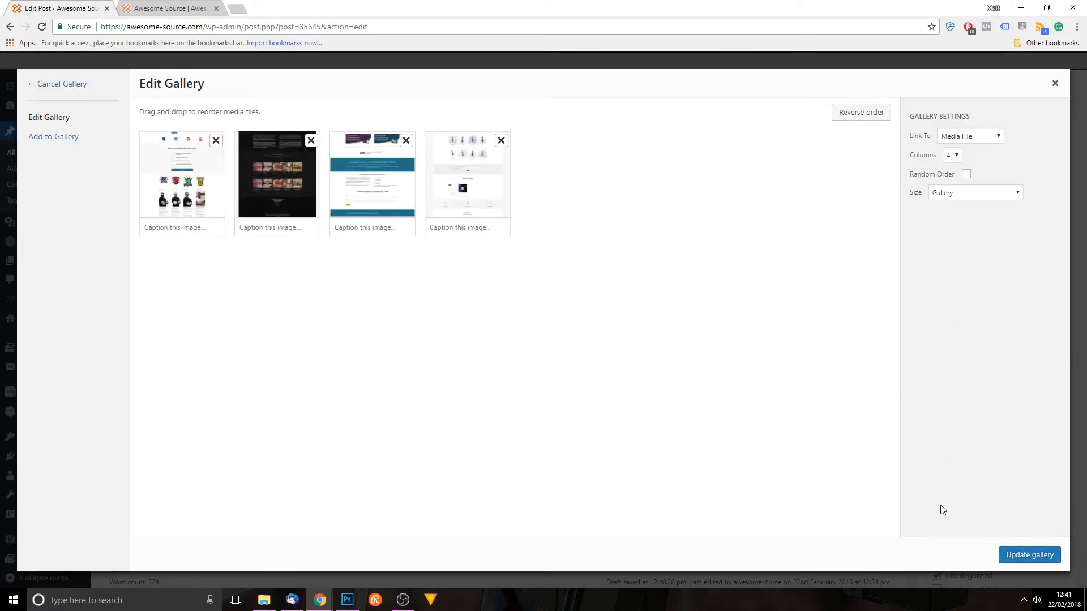
pyautogui.click(1036, 557)
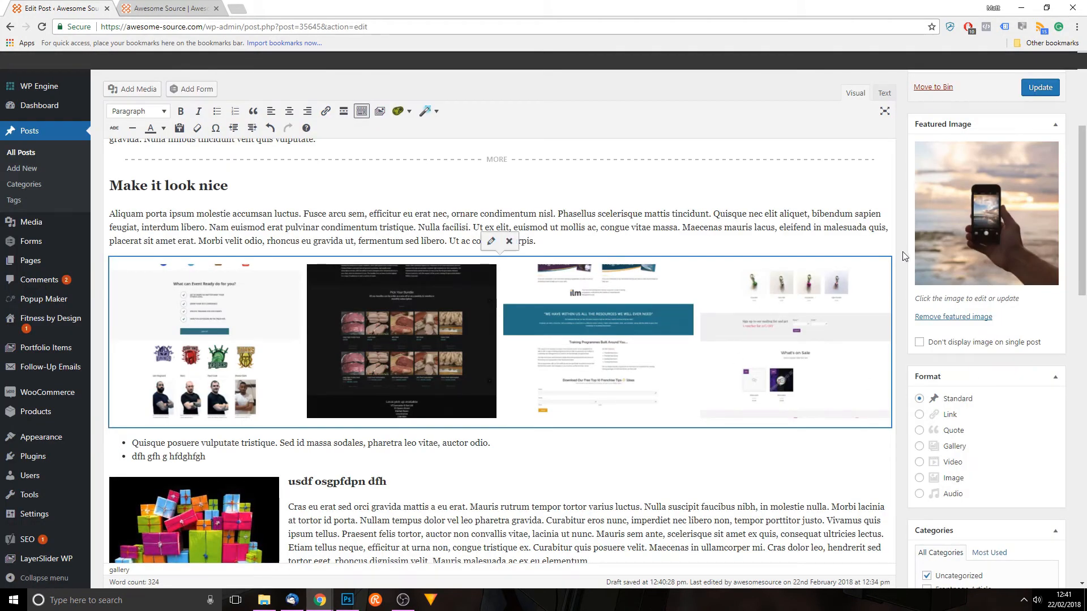
# Try shrinking the gift-box image below the bulleted list, and undo the resize.
pyautogui.click(230, 525)
pyautogui.moveTo(279, 455); pyautogui.dragTo(245, 477)
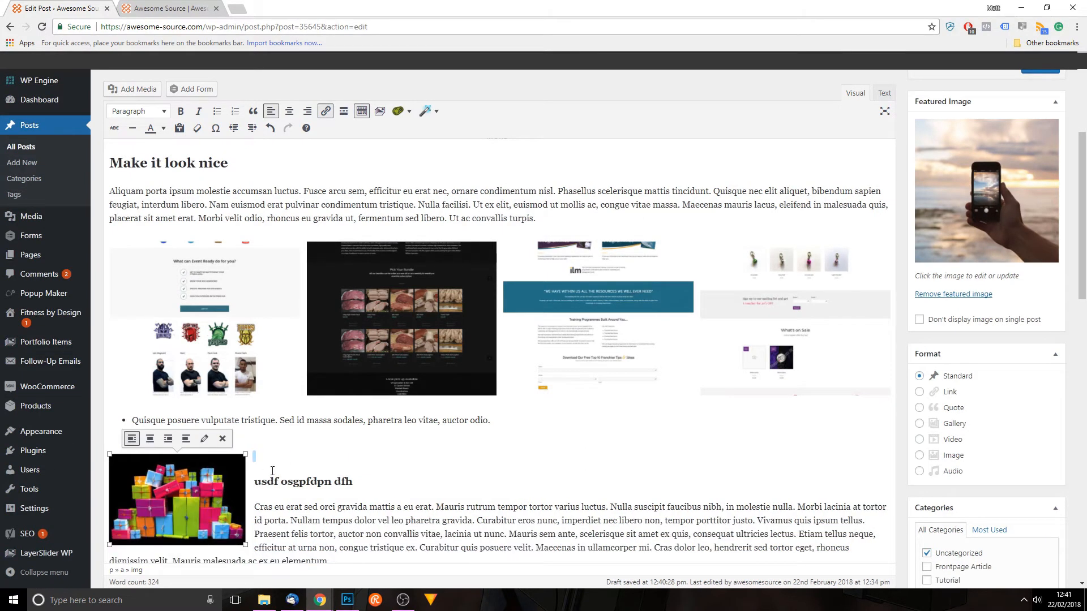
pyautogui.hotkey('ctrl', 'z')
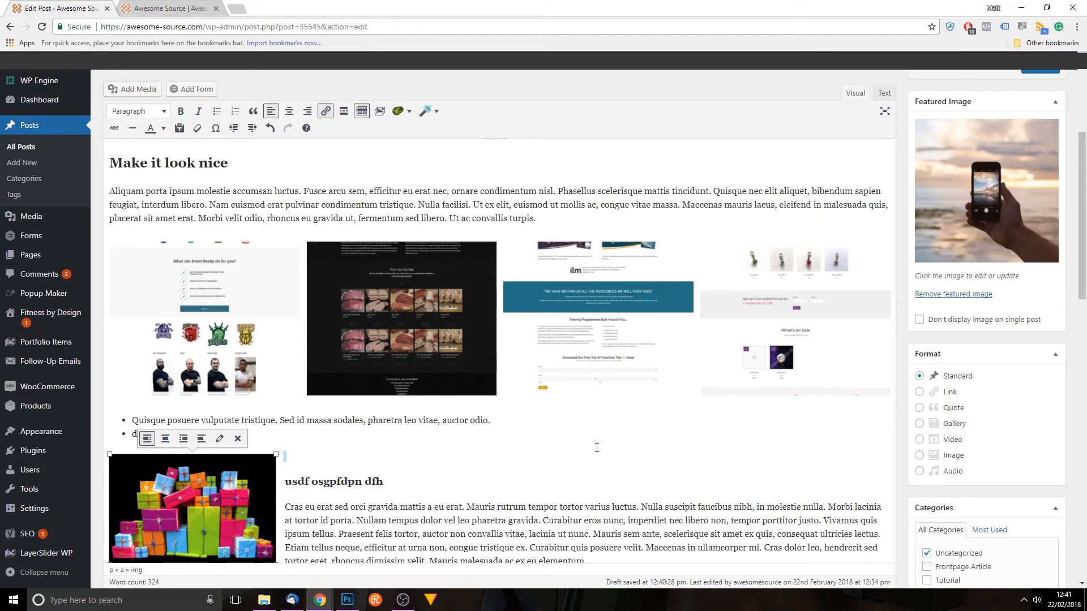
# Update the published post and open its permalink in a new browser tab.
pyautogui.scroll(5, 597, 448)
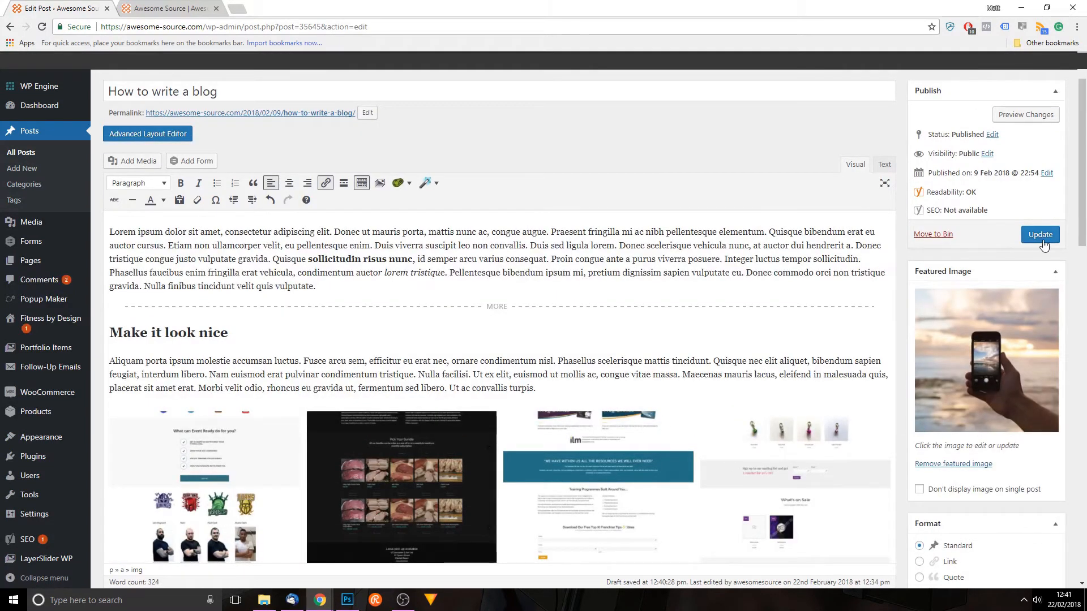
pyautogui.click(1039, 235)
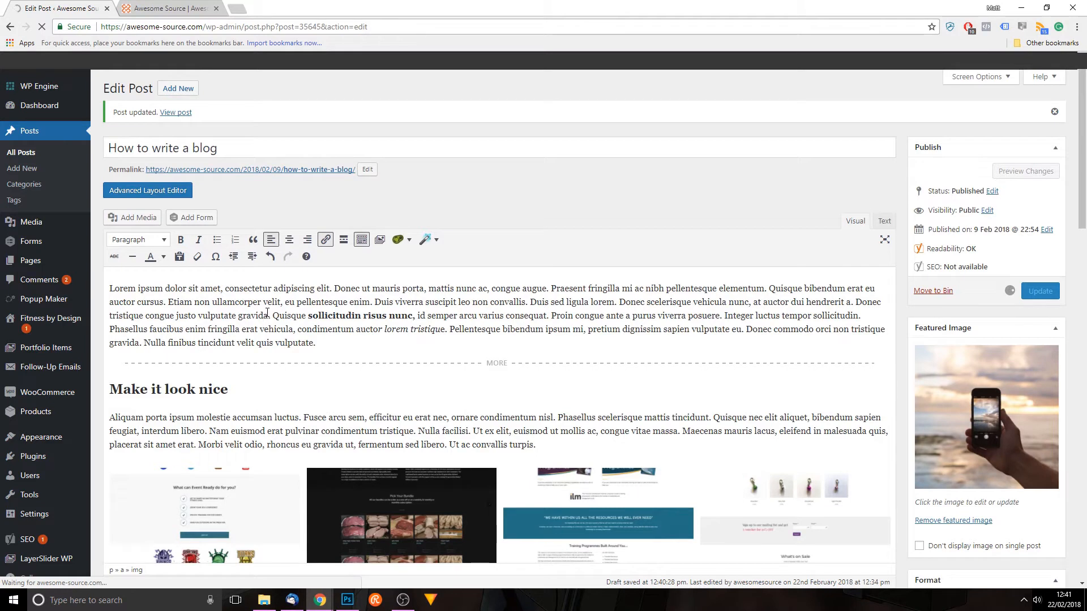
pyautogui.middleClick(290, 160)
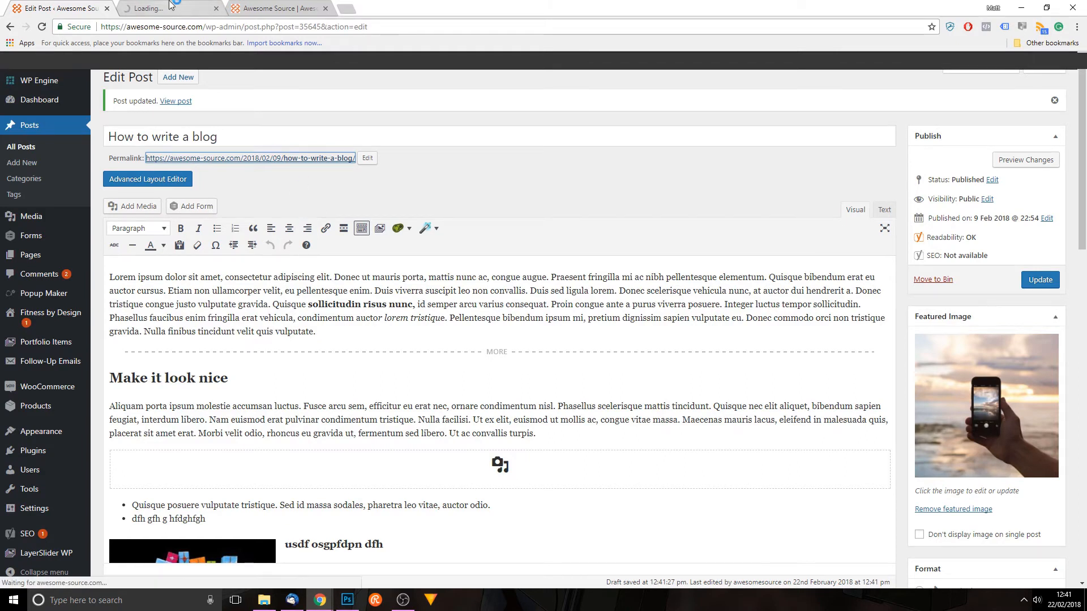
pyautogui.hotkey('ctrl', 'Tab')
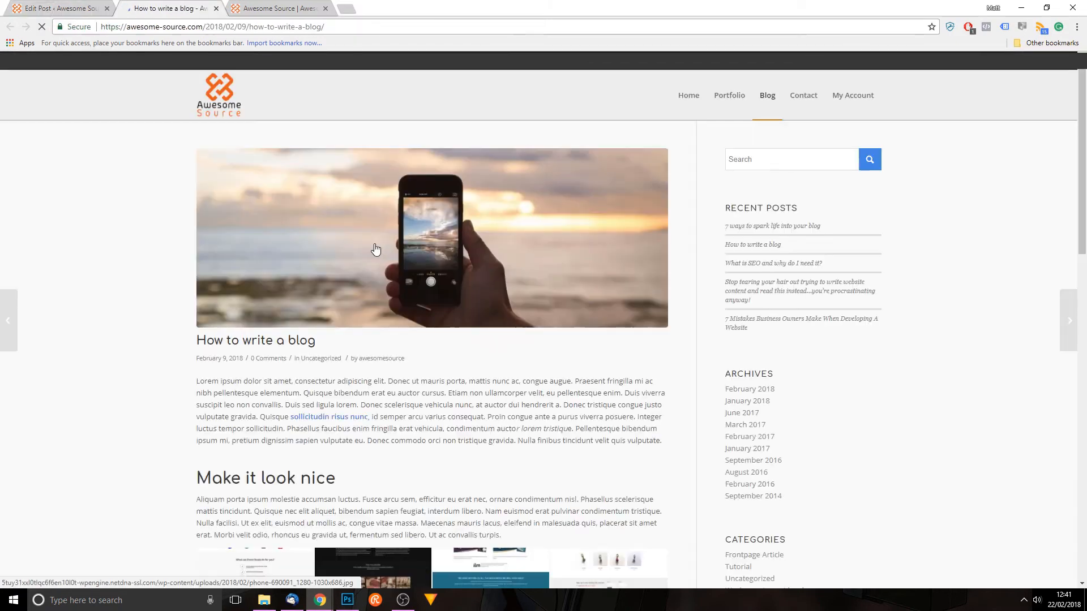
# Examine the gallery on the live post, enlarge the black full-page screenshot, browse through the following images, and close the enlarged view.
pyautogui.scroll(-4, 194, 391)
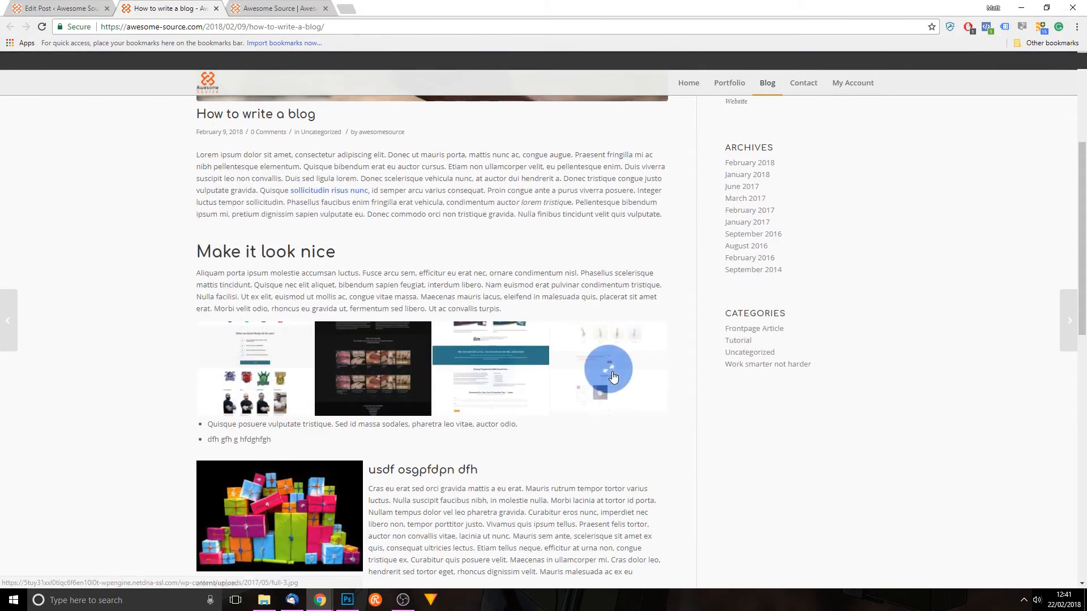
pyautogui.scroll(-2, 603, 368)
pyautogui.click(422, 251)
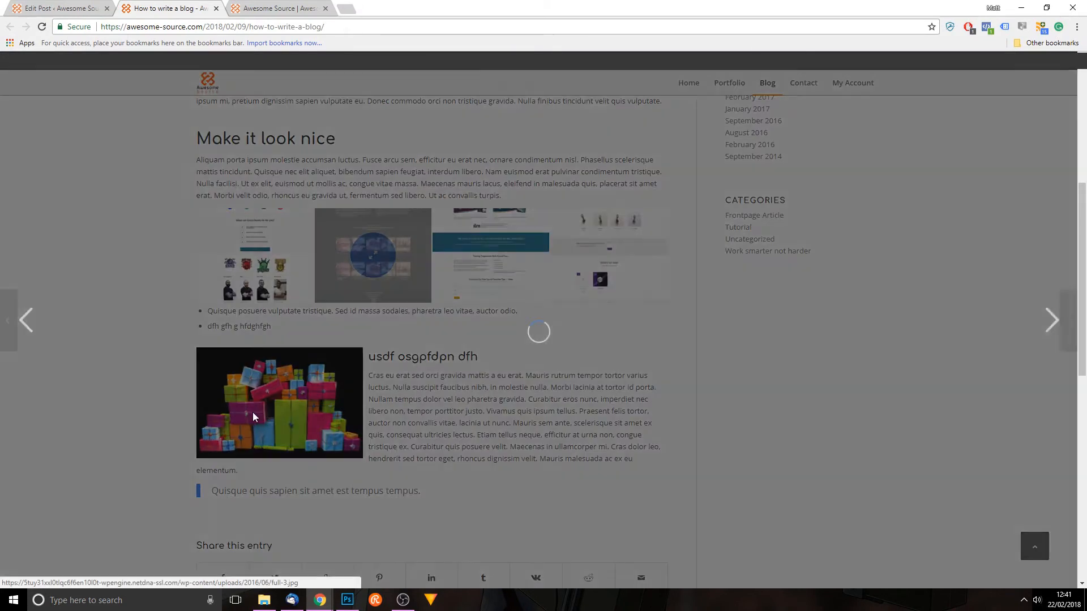
pyautogui.click(1052, 322)
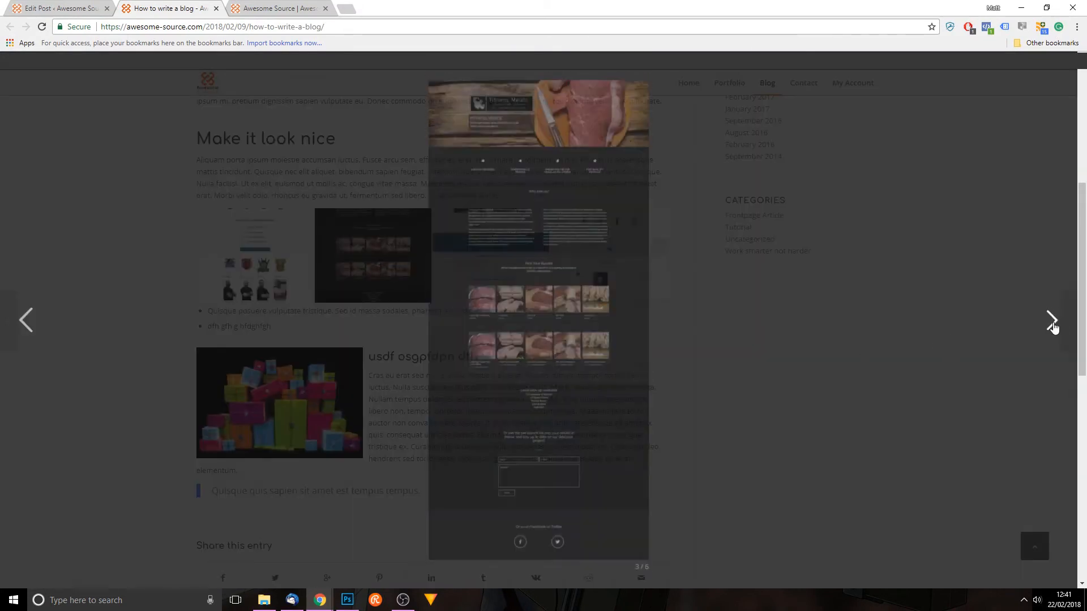
pyautogui.click(1054, 327)
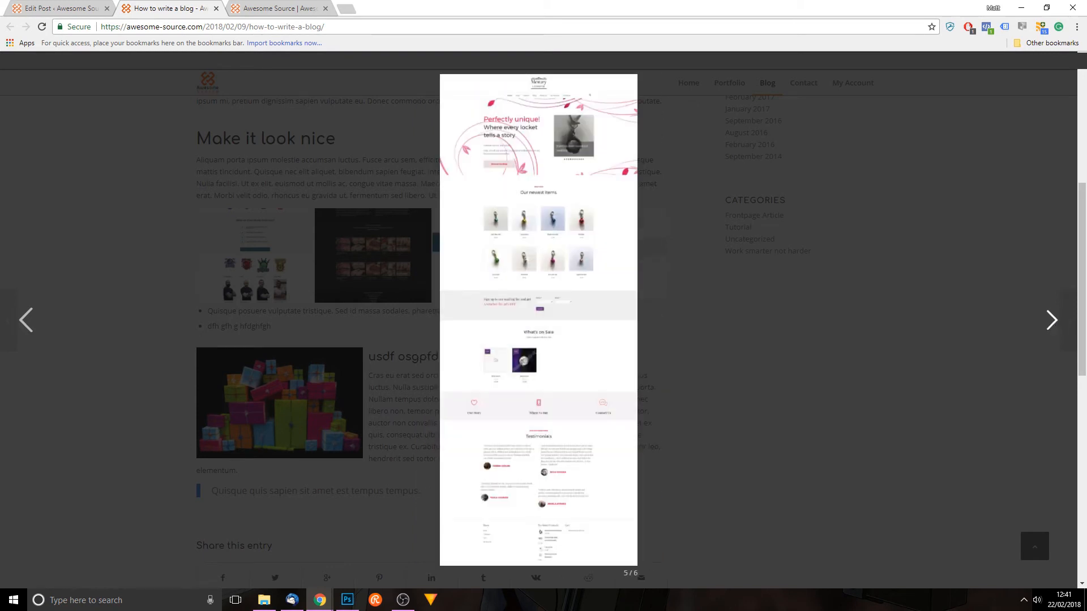
pyautogui.click(1051, 323)
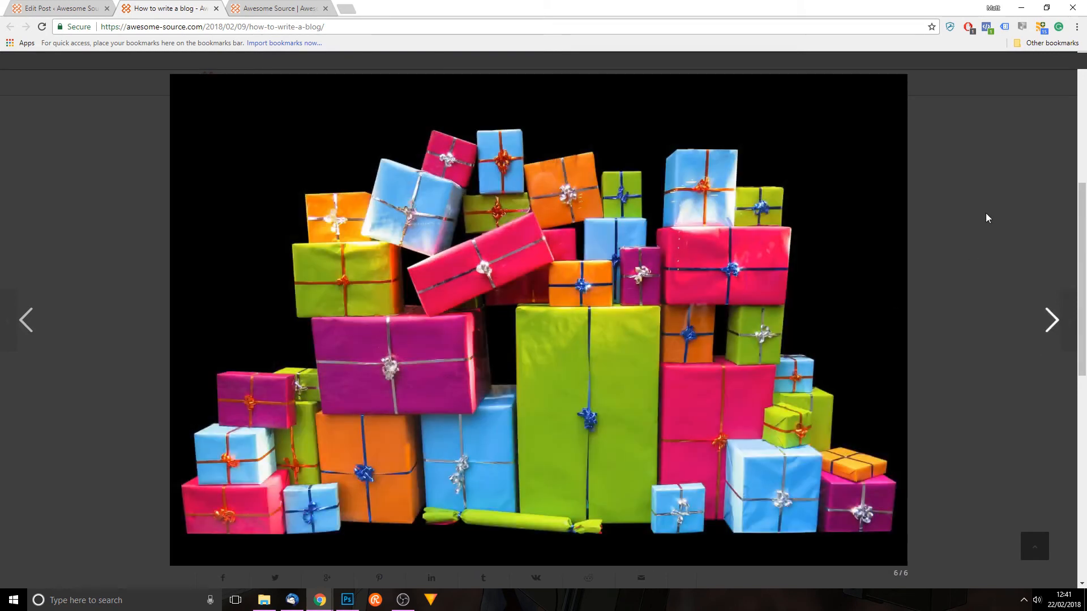
pyautogui.click(1049, 323)
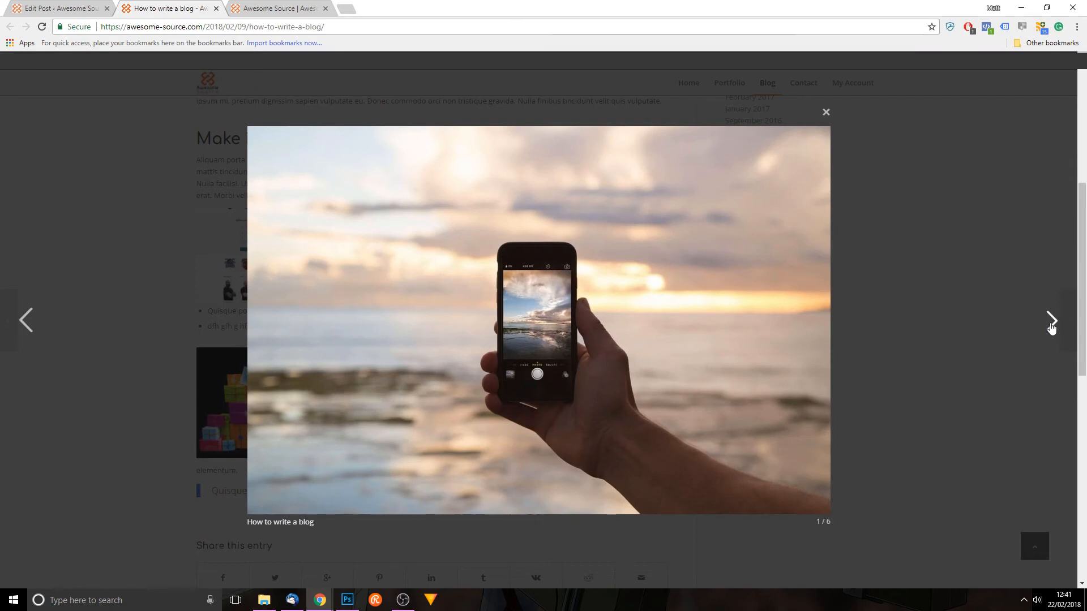
pyautogui.click(1051, 323)
pyautogui.click(858, 208)
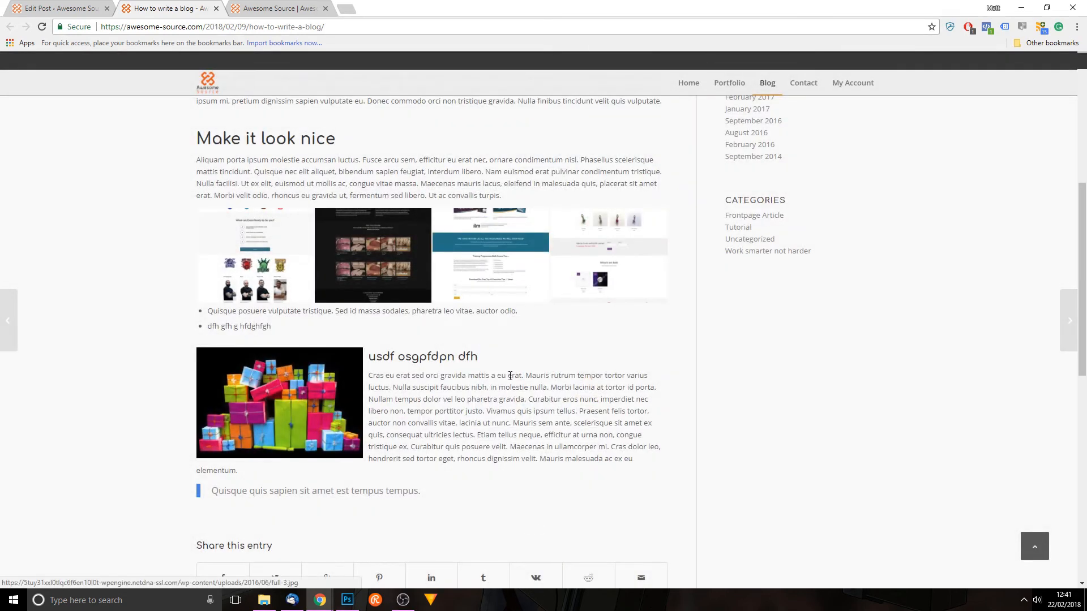
# Return to the post editor and look over the gallery, the gift-box image and the featured image.
pyautogui.click(62, 8)
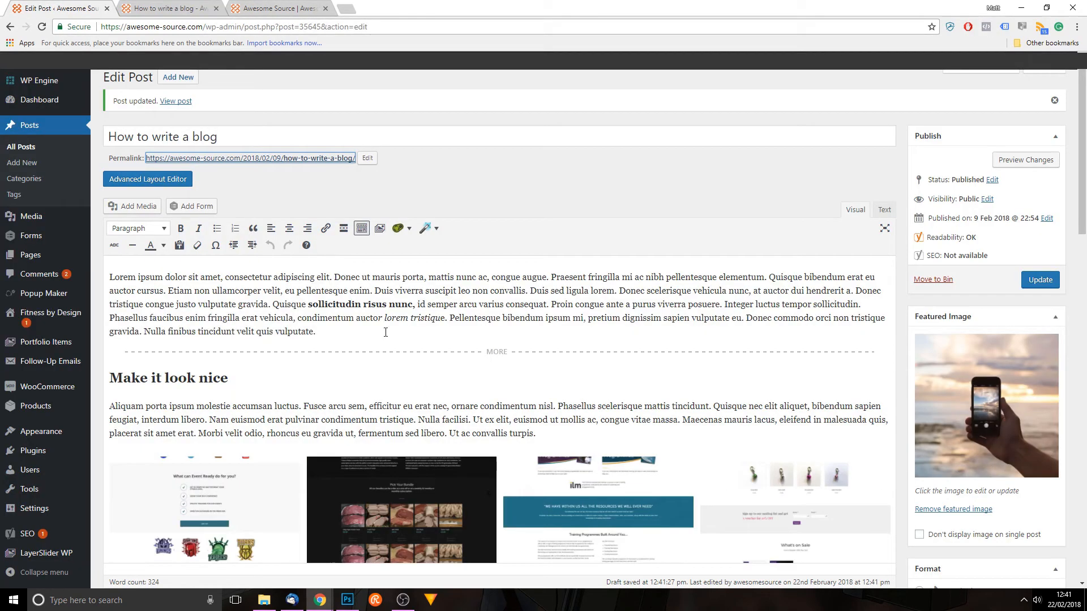
pyautogui.click(641, 290)
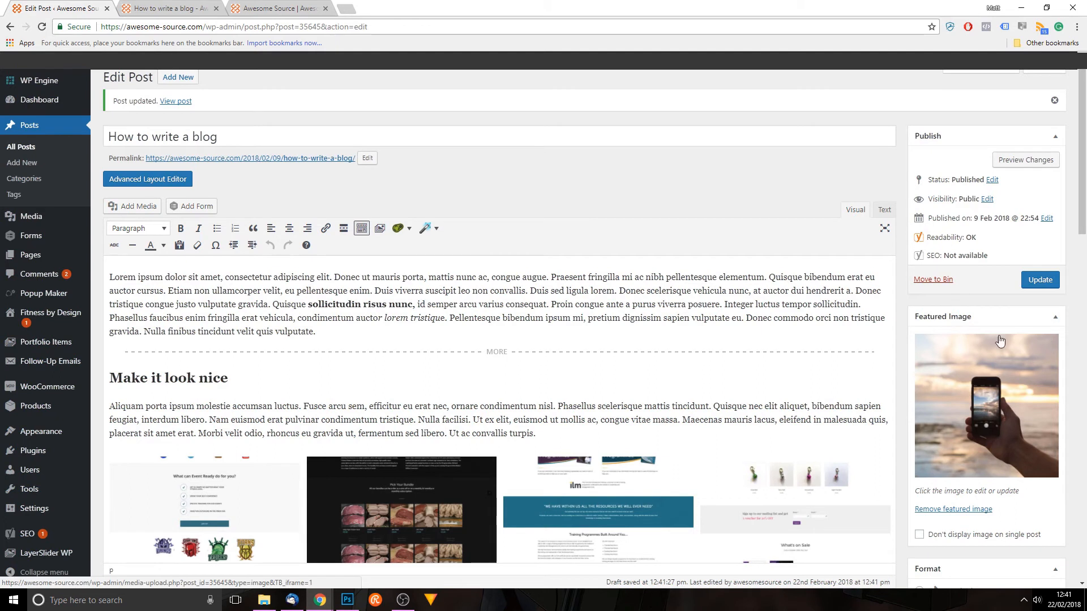
pyautogui.scroll(-7, 493, 364)
pyautogui.click(243, 283)
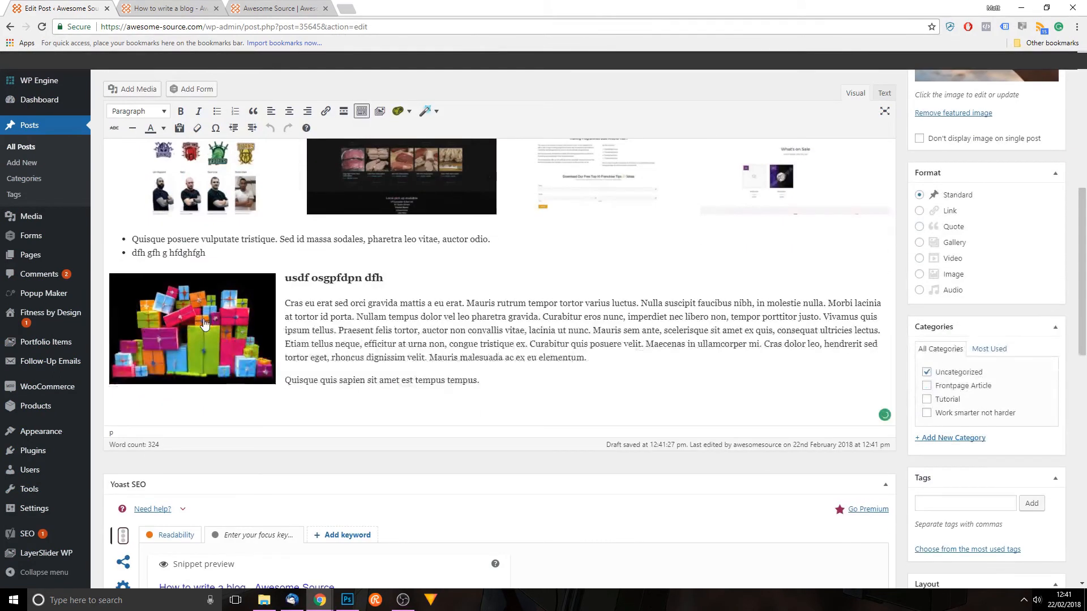
pyautogui.scroll(3, 340, 306)
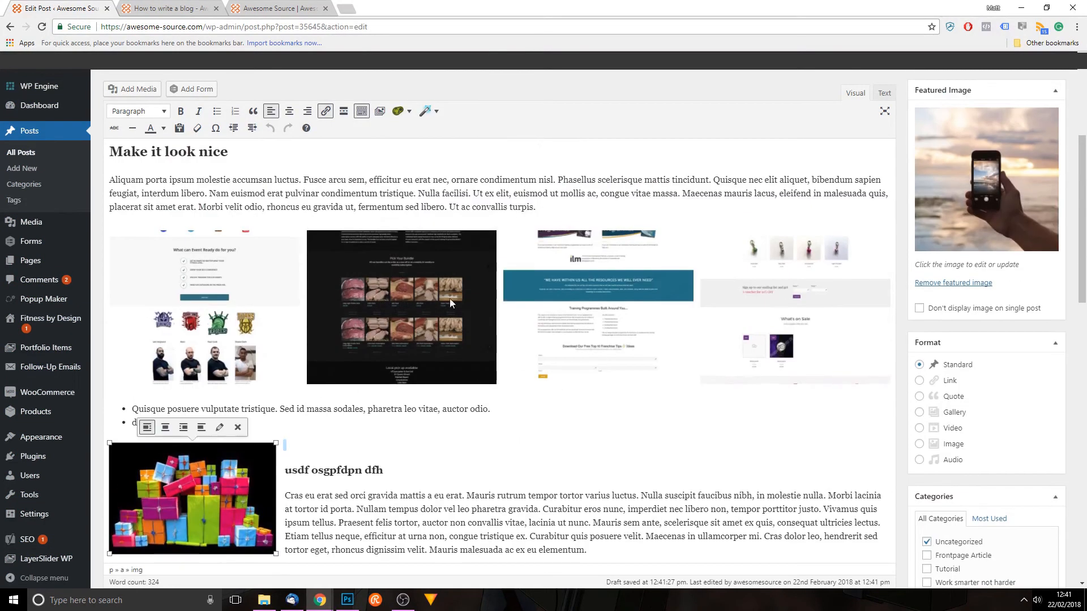
pyautogui.click(449, 297)
pyautogui.scroll(5, 617, 340)
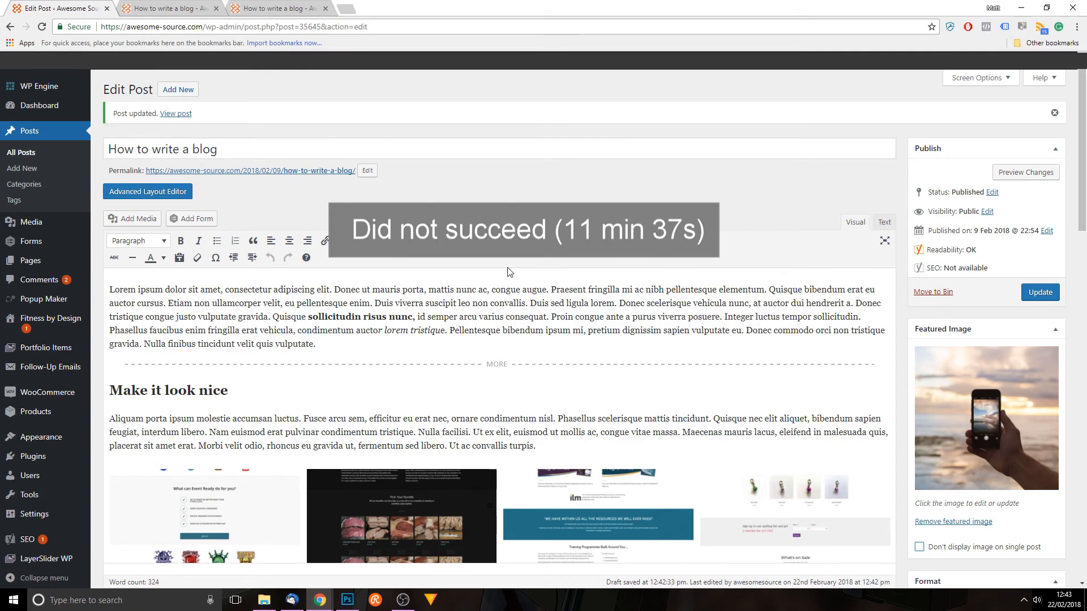
pyautogui.scroll(-5, 501, 268)
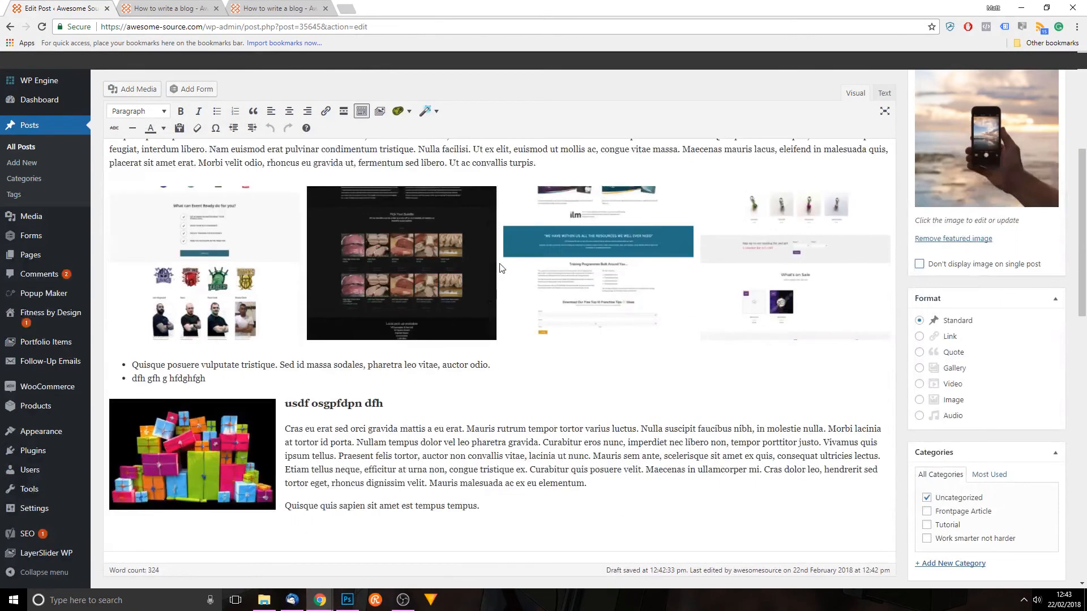
pyautogui.scroll(-2, 500, 268)
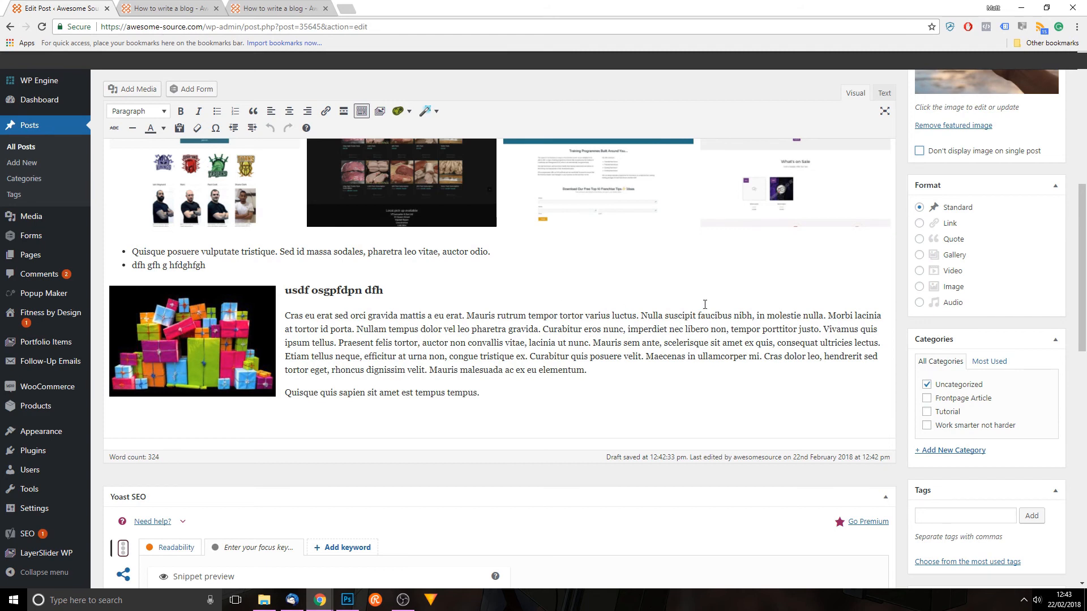
pyautogui.scroll(7, 705, 304)
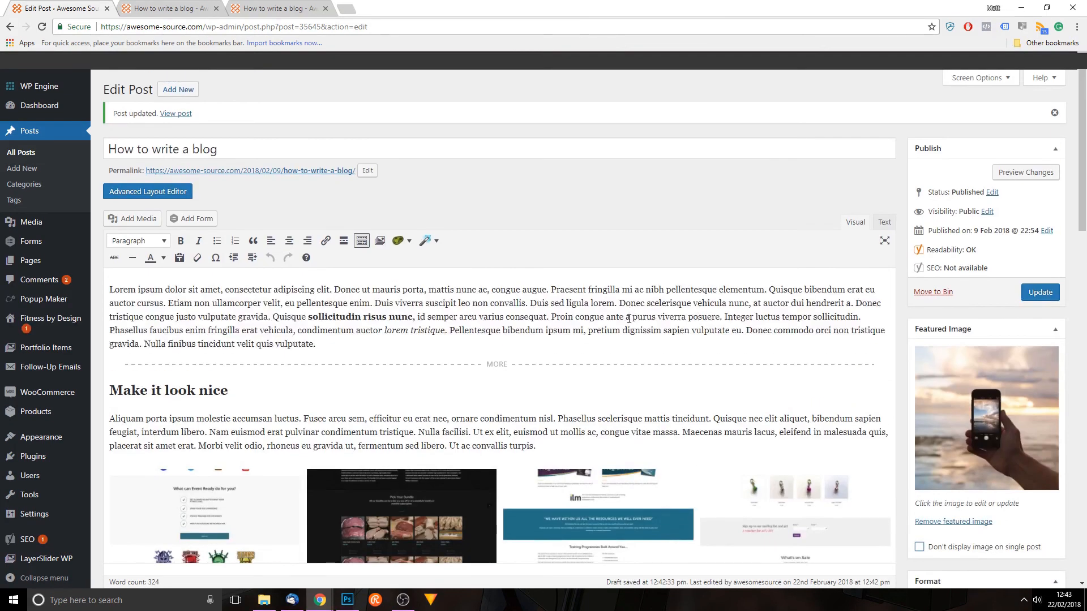